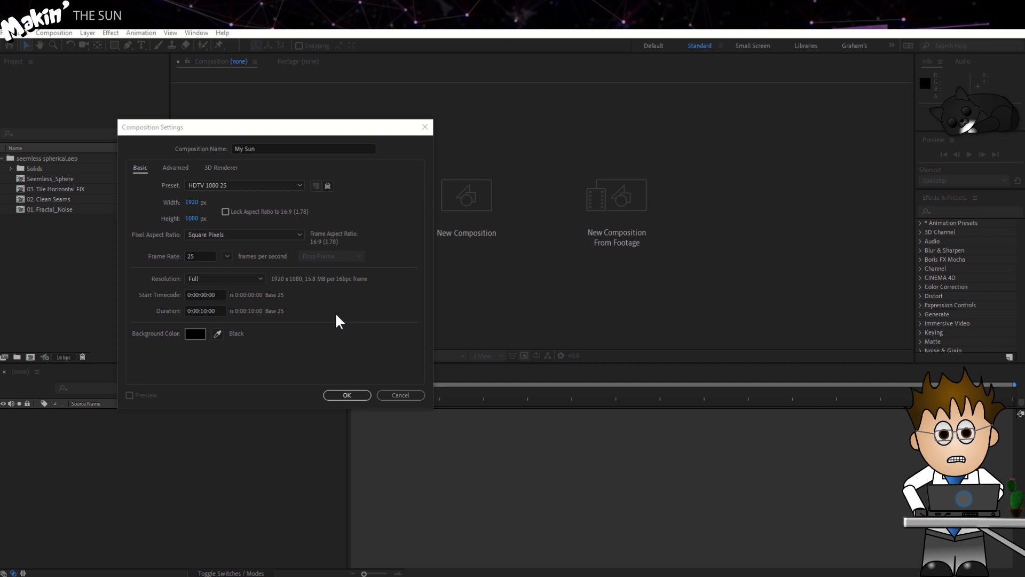
Create the My Sun comp with 02. Clean Seams and add a red solid named Sun Orb above it
click(347, 395)
drag(65, 199, 164, 450)
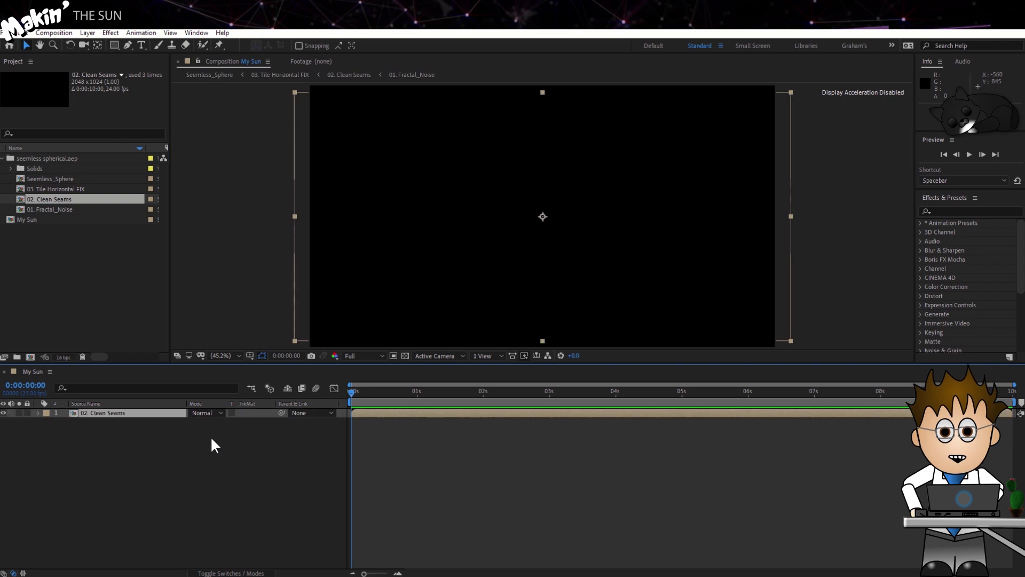
click(88, 32)
mouse_move(101, 46)
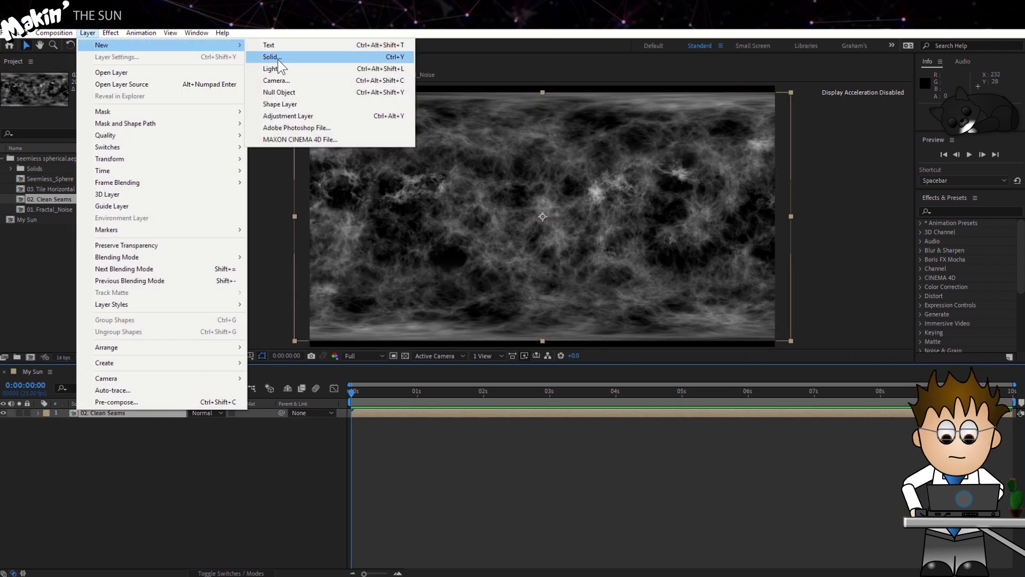
click(387, 58)
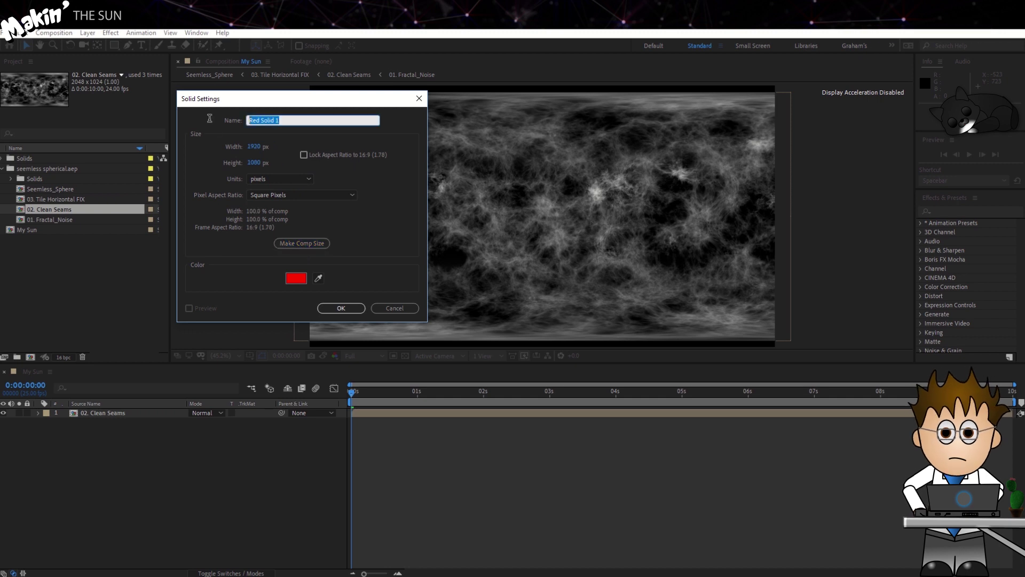
text(Sun Or)
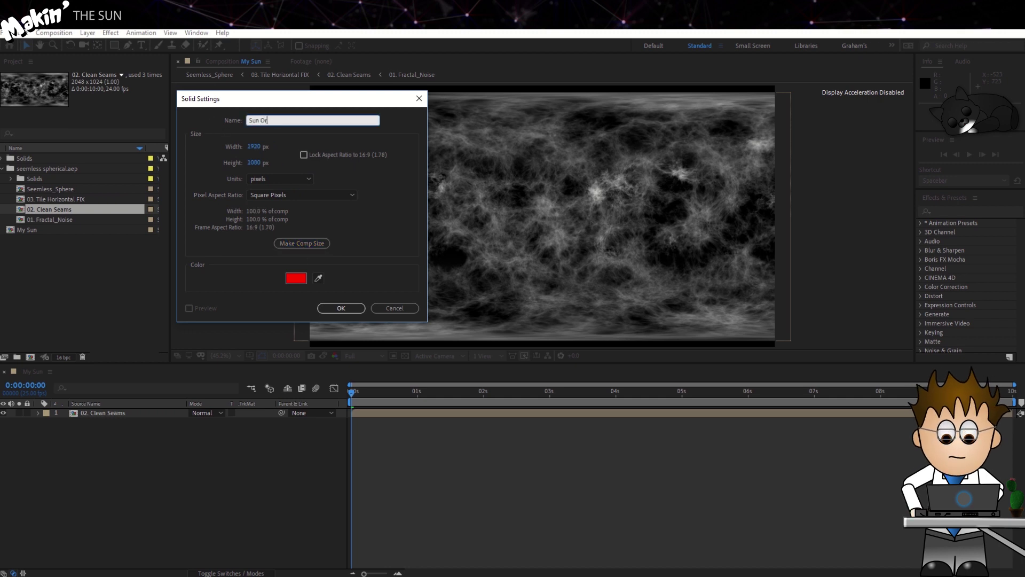
text(b)
click(342, 308)
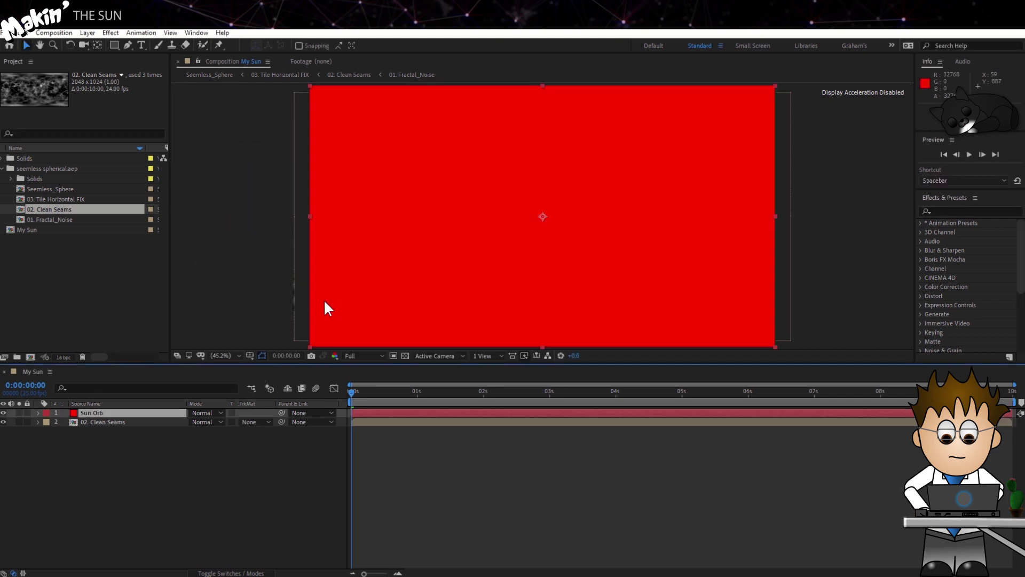
Apply VC Orb to the Sun Orb layer and set its radius to 400
click(958, 211)
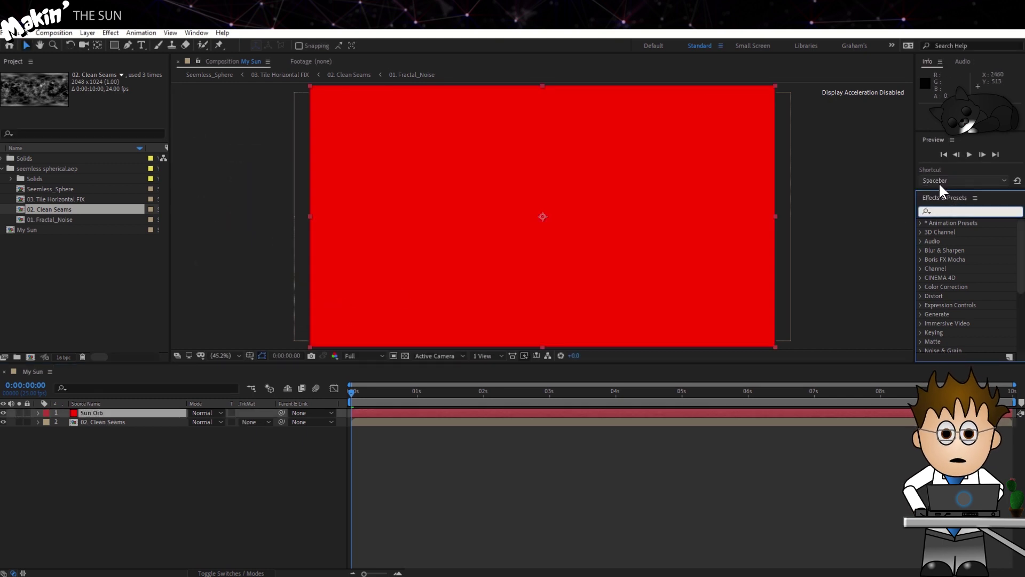
text(orb)
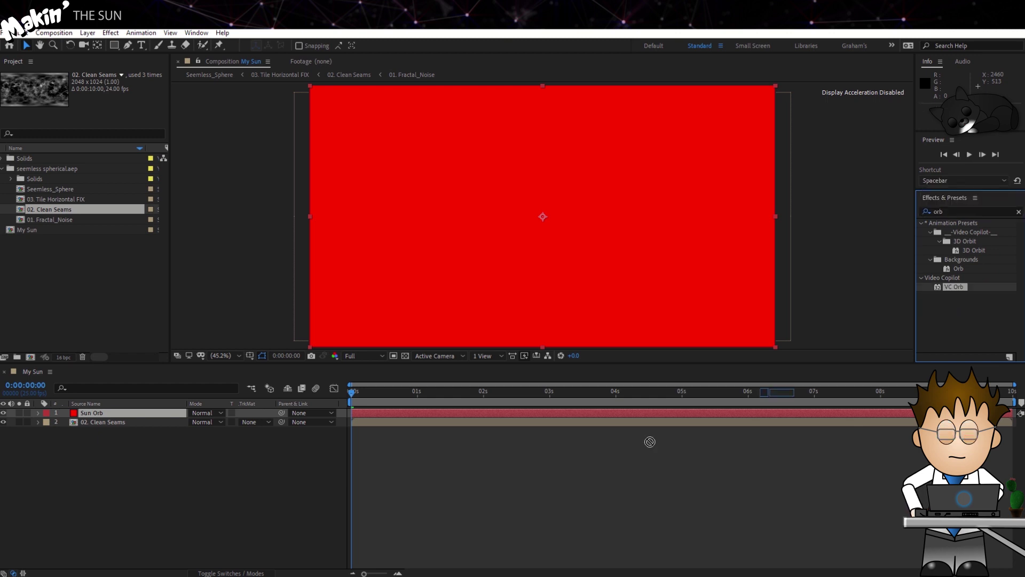
drag(650, 442, 486, 419)
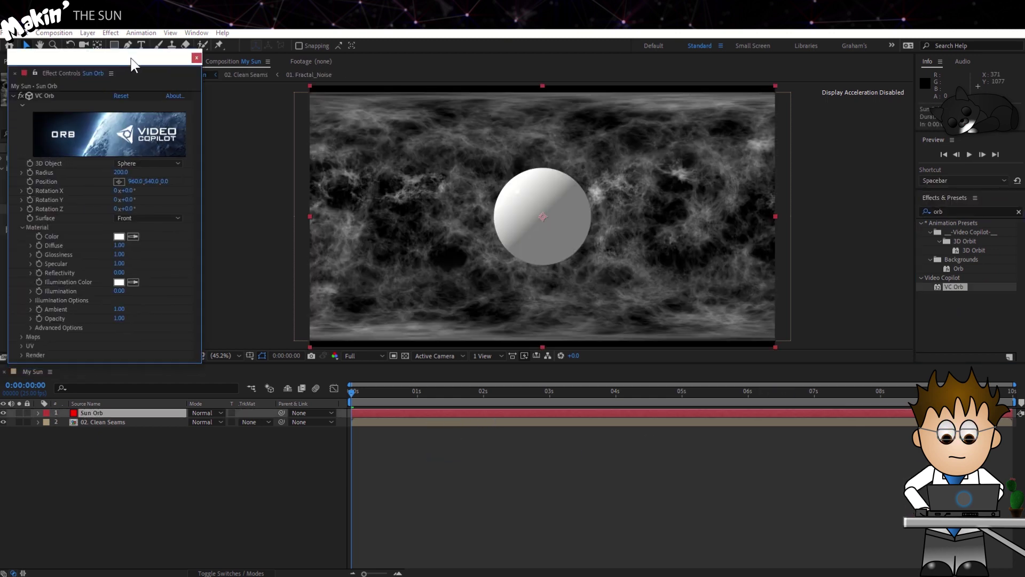
drag(132, 58, 149, 55)
click(144, 167)
text(400)
key(Return)
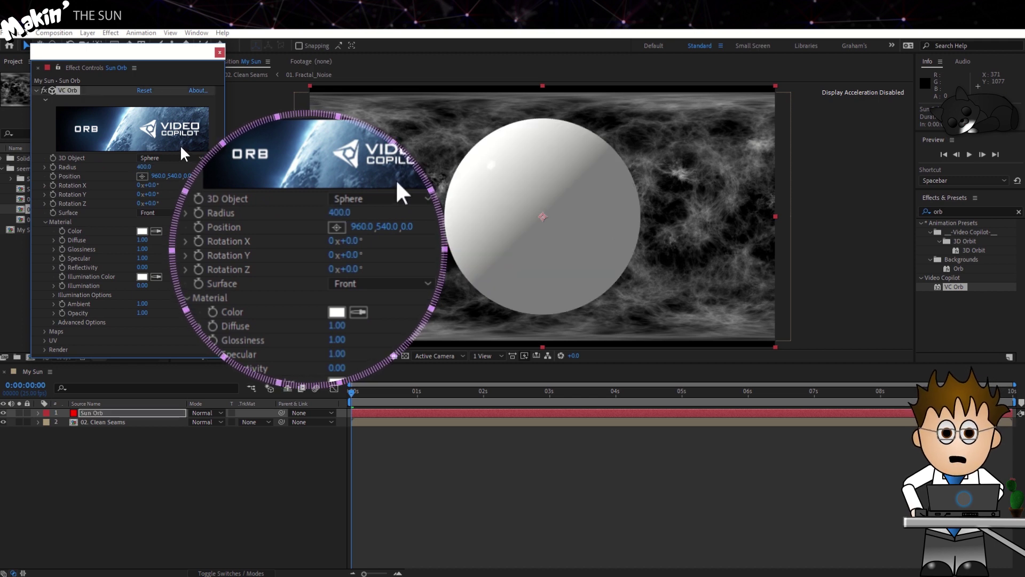
Set the orb's Diffuse to 0 and use 02. Clean Seams as its diffuse map
click(46, 330)
click(159, 325)
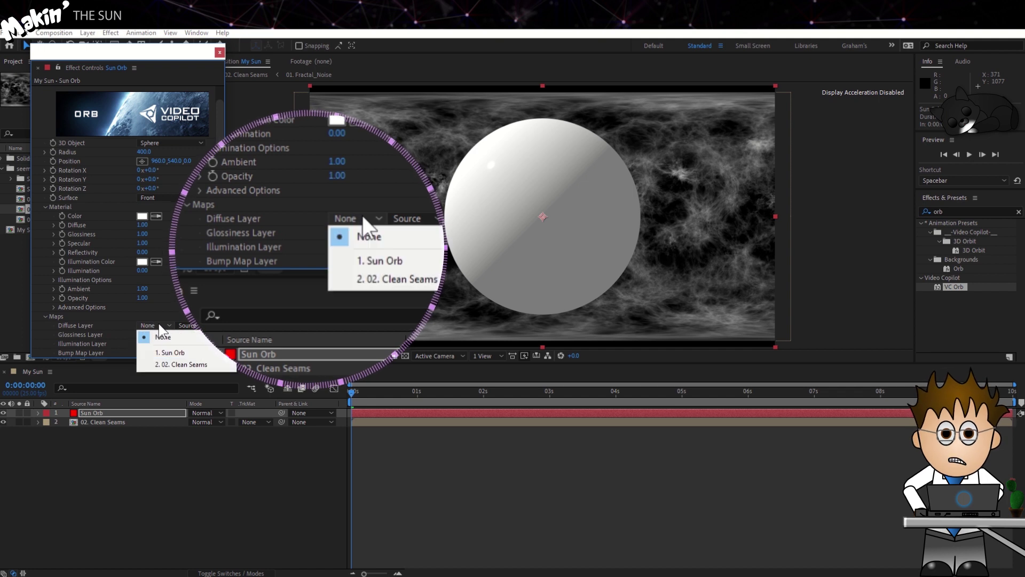
click(212, 364)
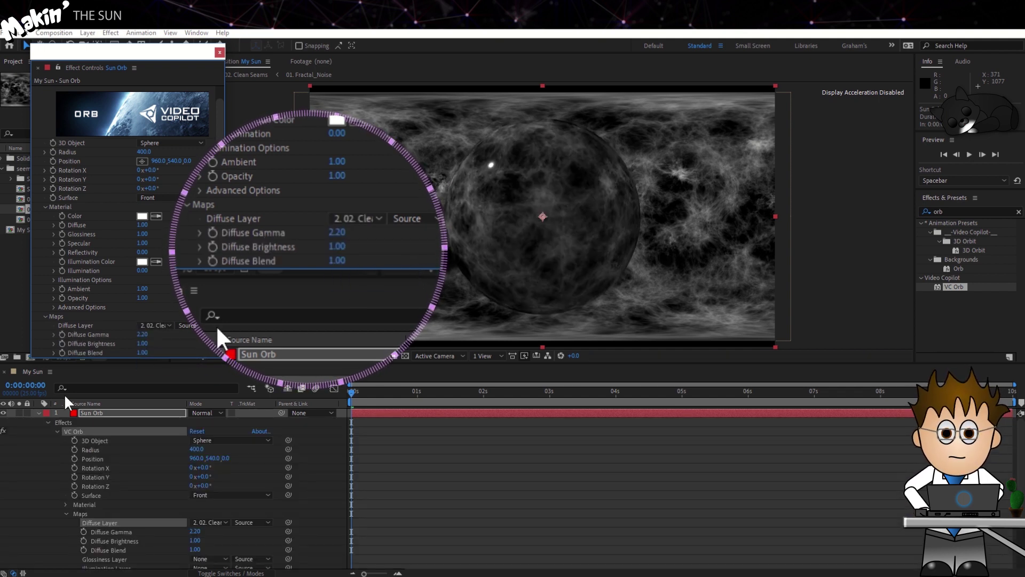
scroll(101, 337, down, 3)
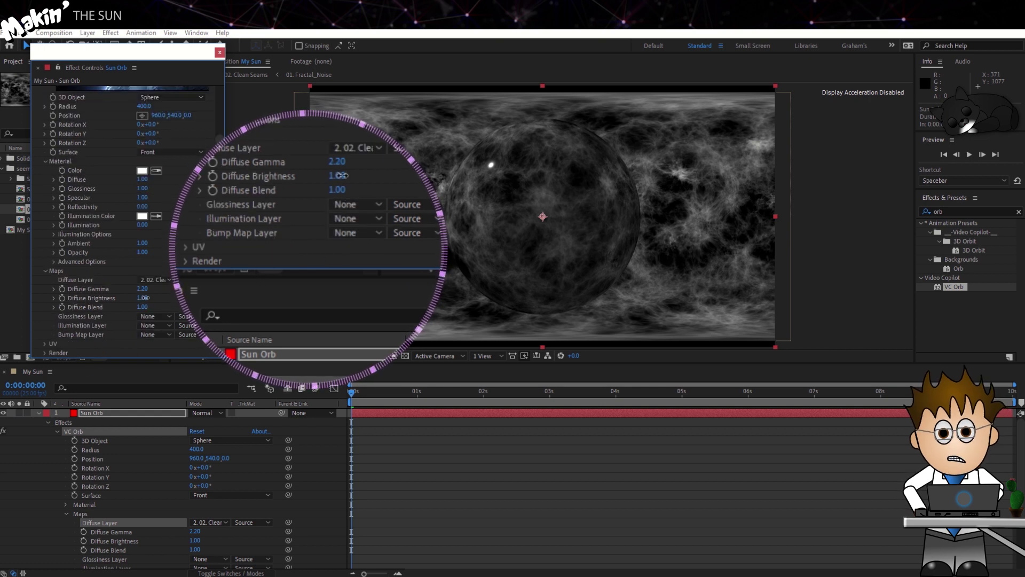
drag(142, 297, 748, 300)
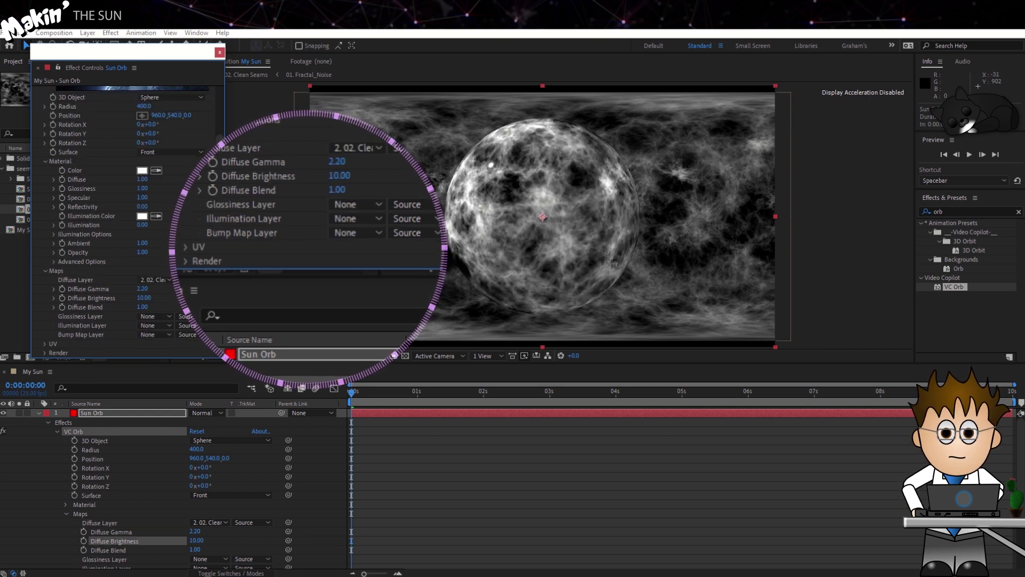
click(169, 281)
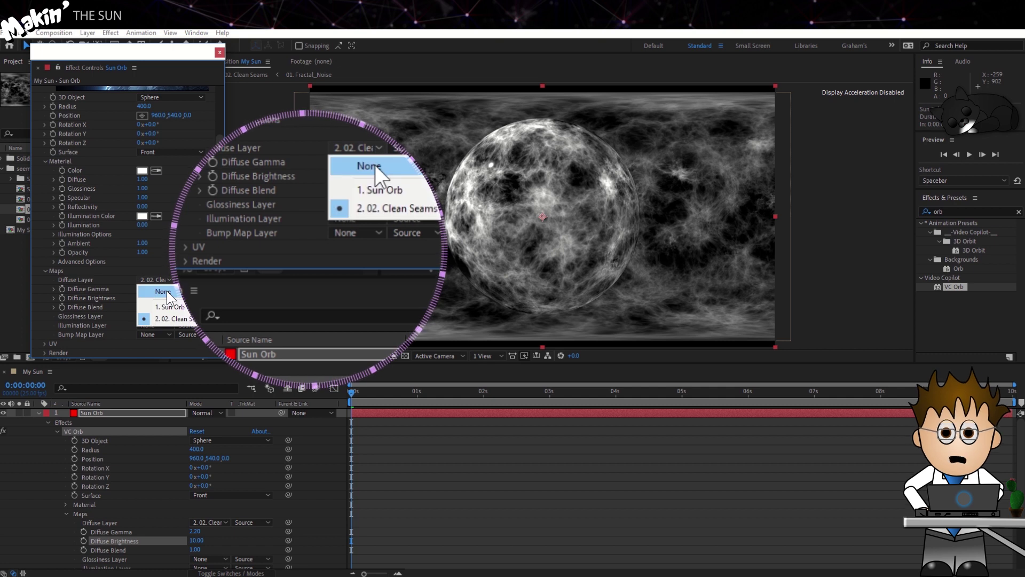
click(163, 292)
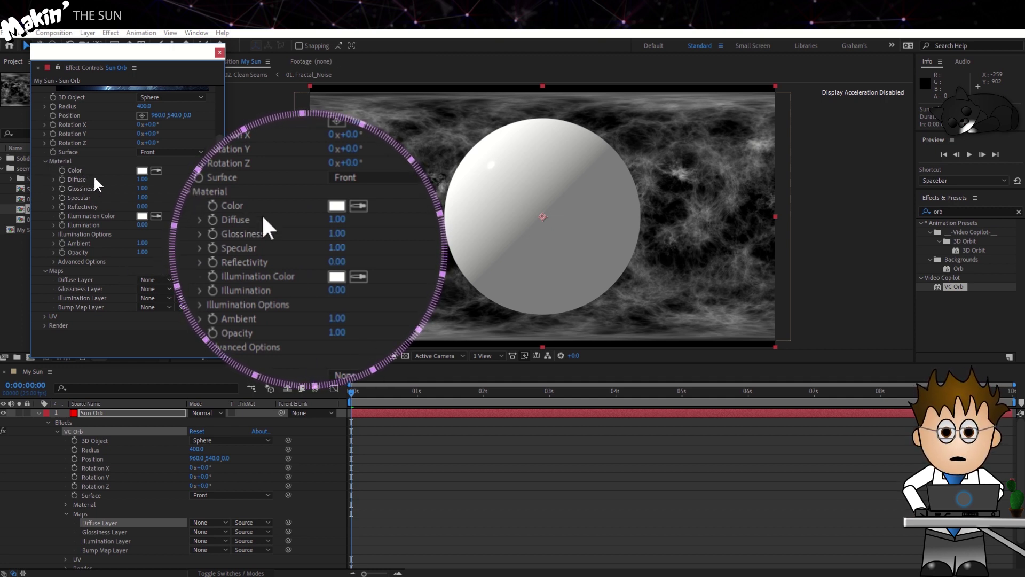
mouse_move(141, 180)
mouse_down()
mouse_move(115, 181)
mouse_move(107, 198)
mouse_move(73, 197)
mouse_up()
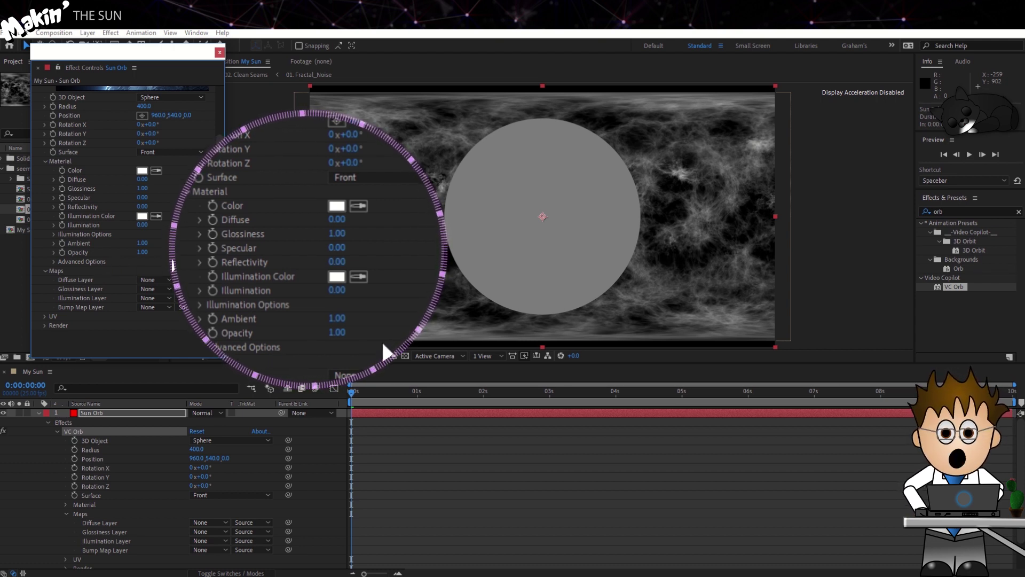
click(161, 280)
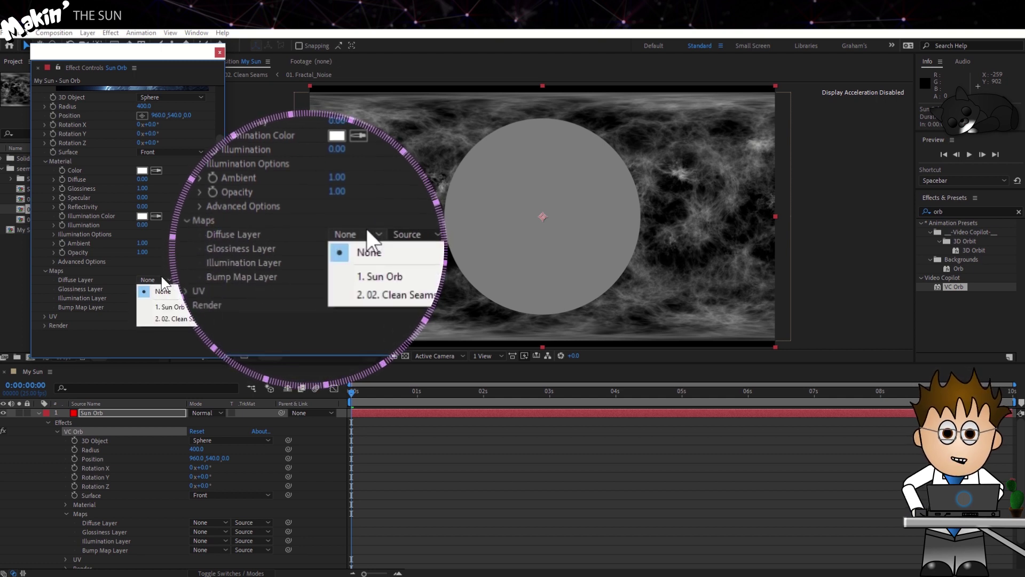
click(190, 319)
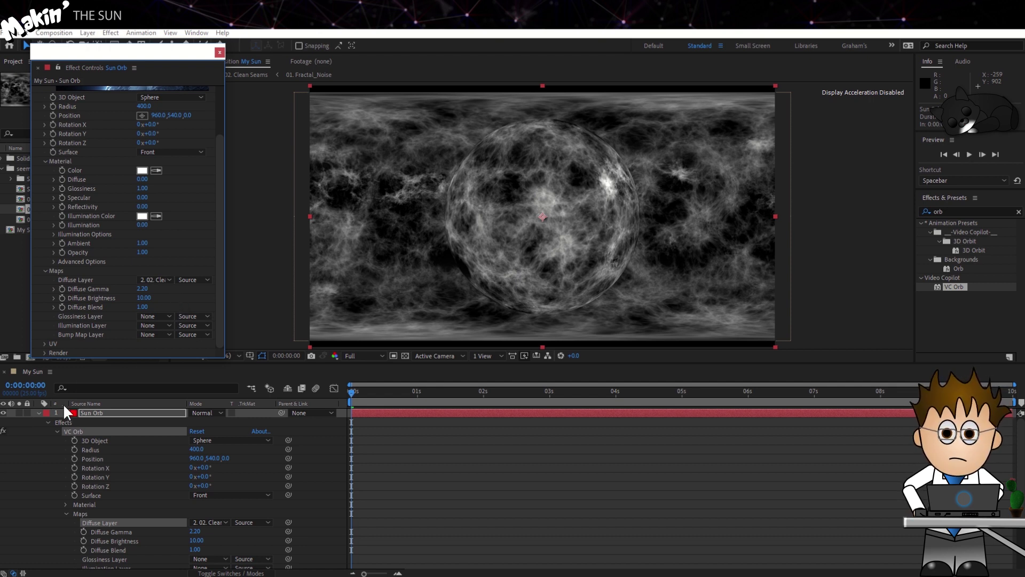
Open the 02. Clean Seams and 01. Fractal_Noise precomps and delete the Fractal 2 layer
click(38, 413)
click(102, 422)
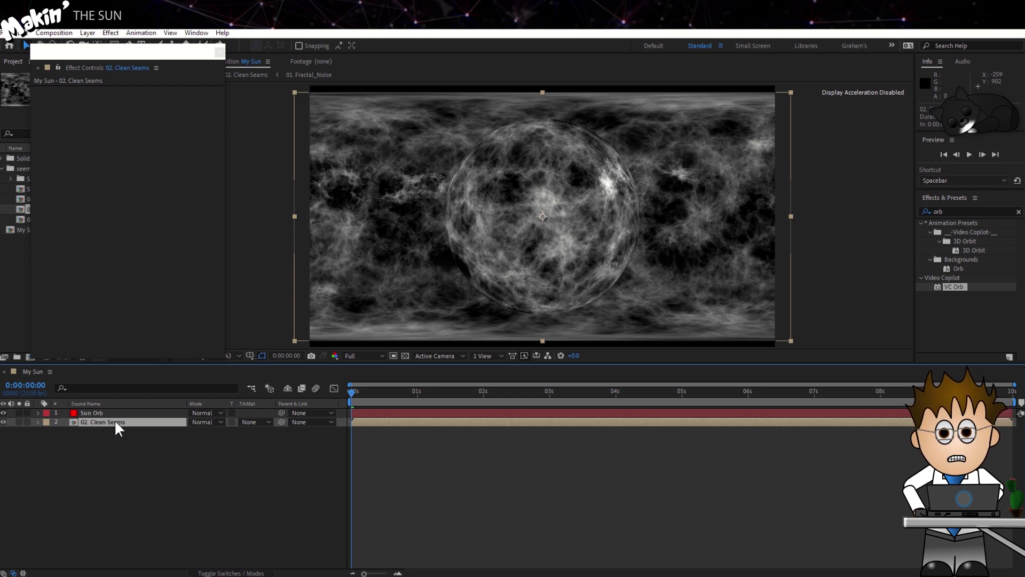
double_click(115, 422)
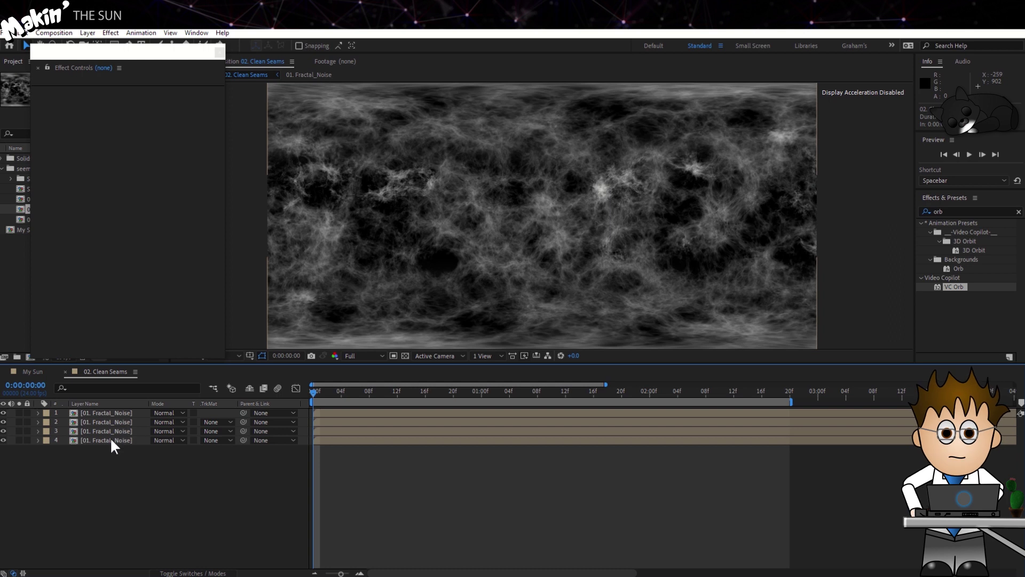
double_click(111, 440)
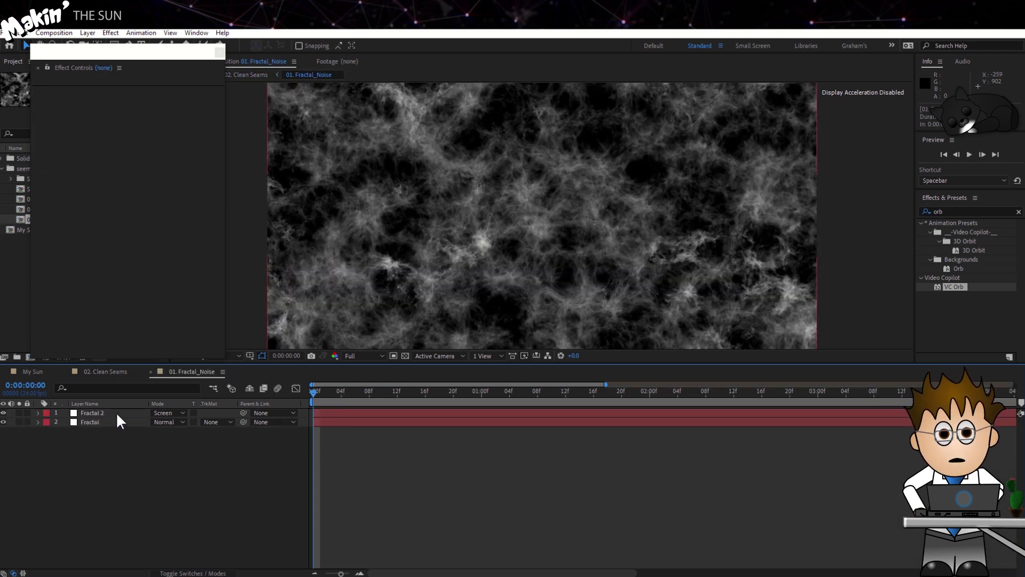
click(117, 412)
key(Delete)
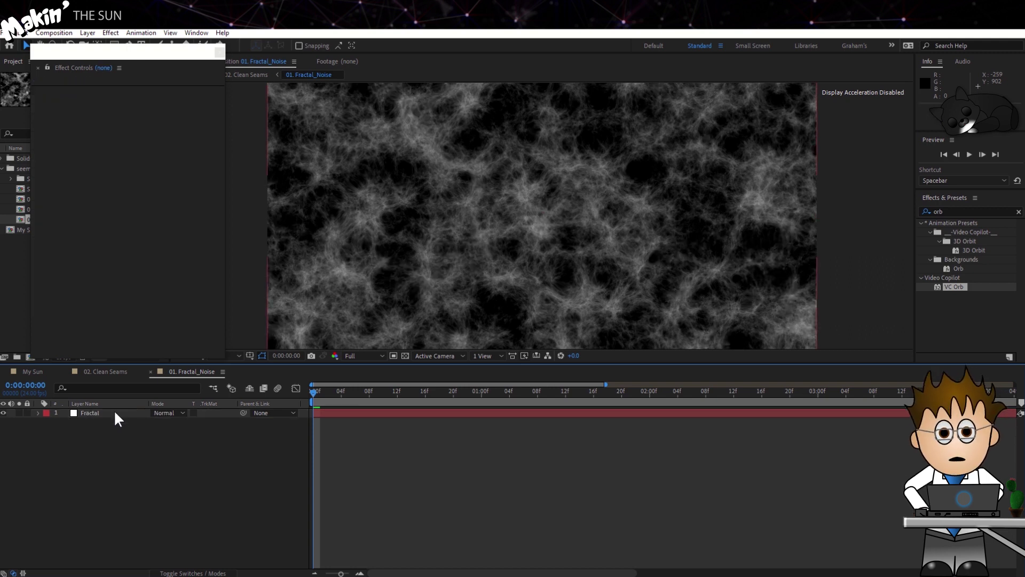
click(114, 413)
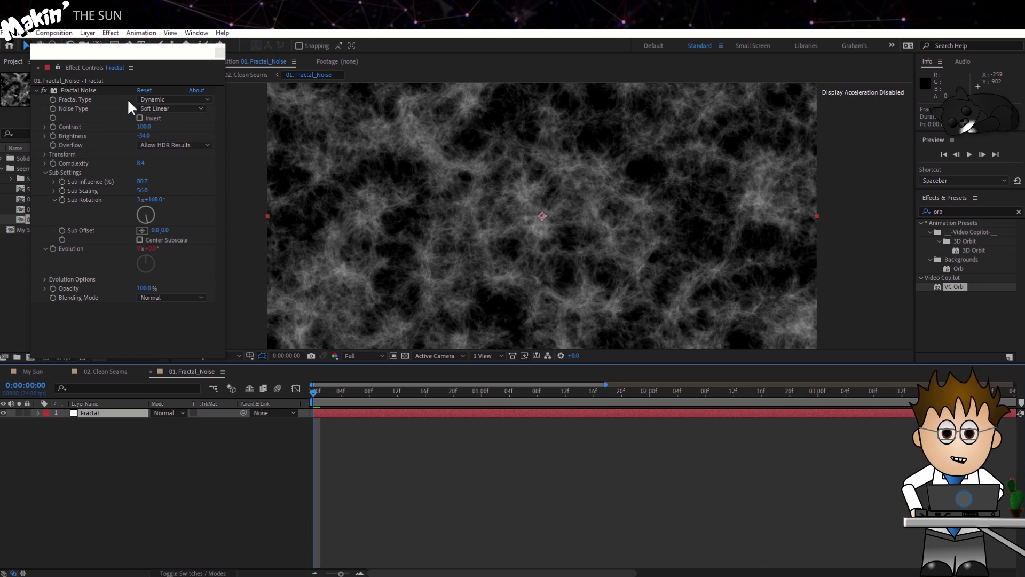
Set the first Fractal Noise to Dynamic Twist with brightness 0 and scale 50
click(160, 100)
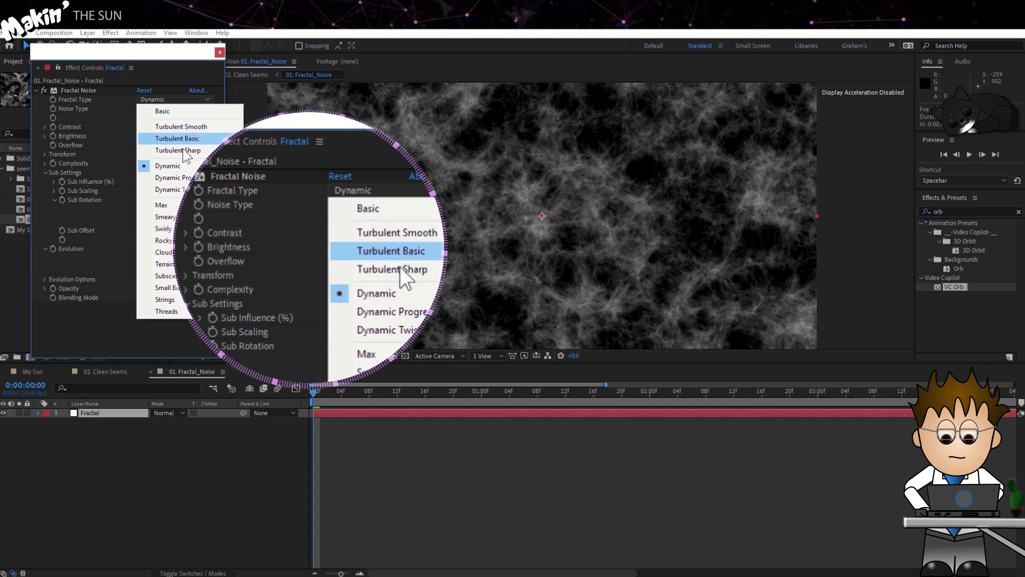
click(168, 190)
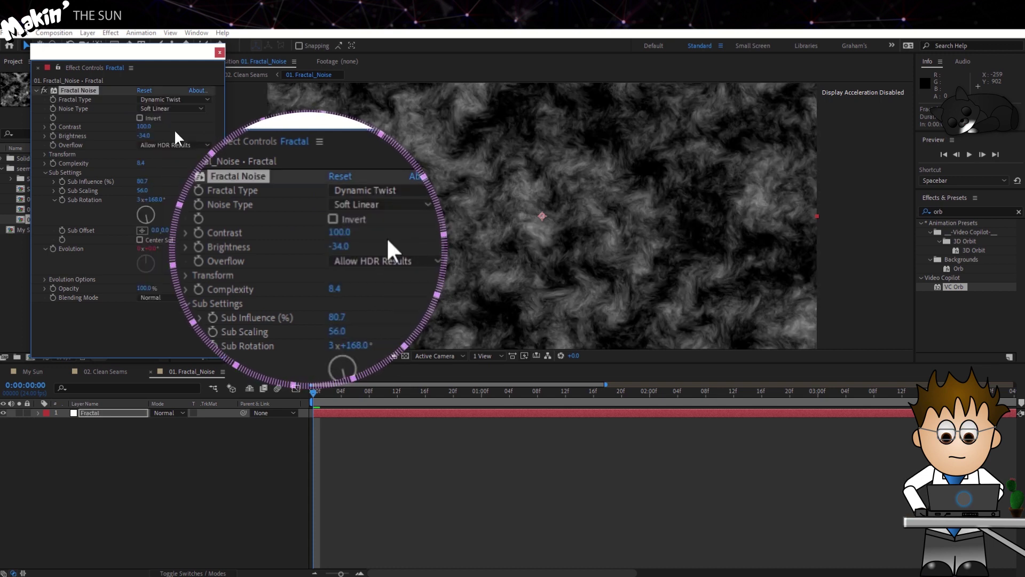
click(158, 136)
text(0)
key(Return)
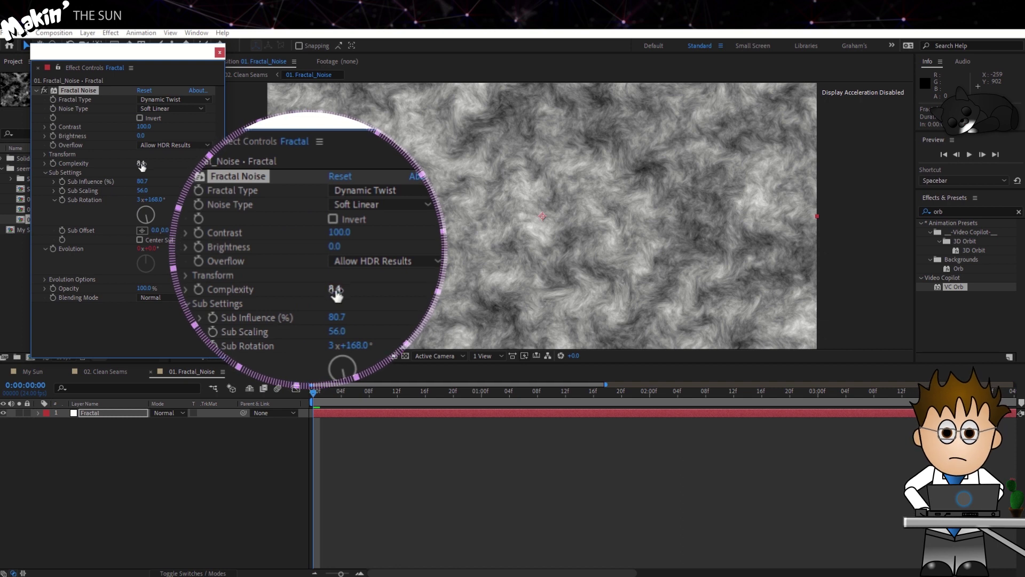
click(45, 155)
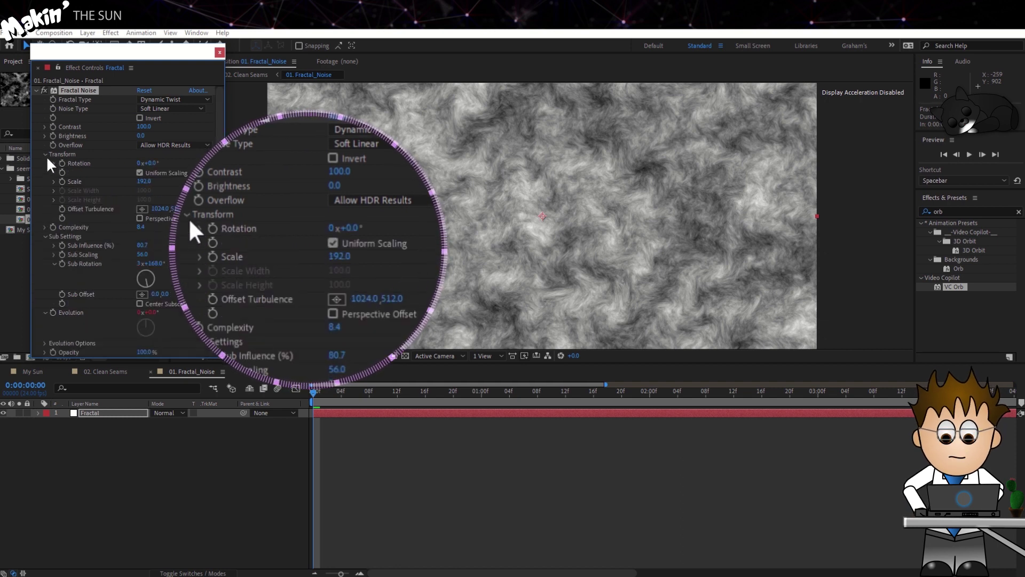
click(144, 181)
text(50)
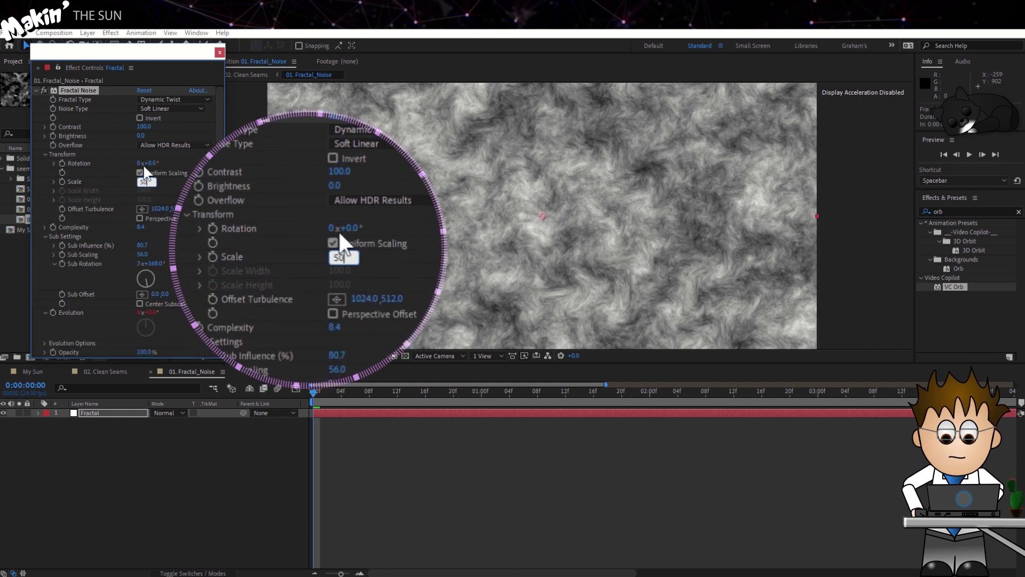
key(Return)
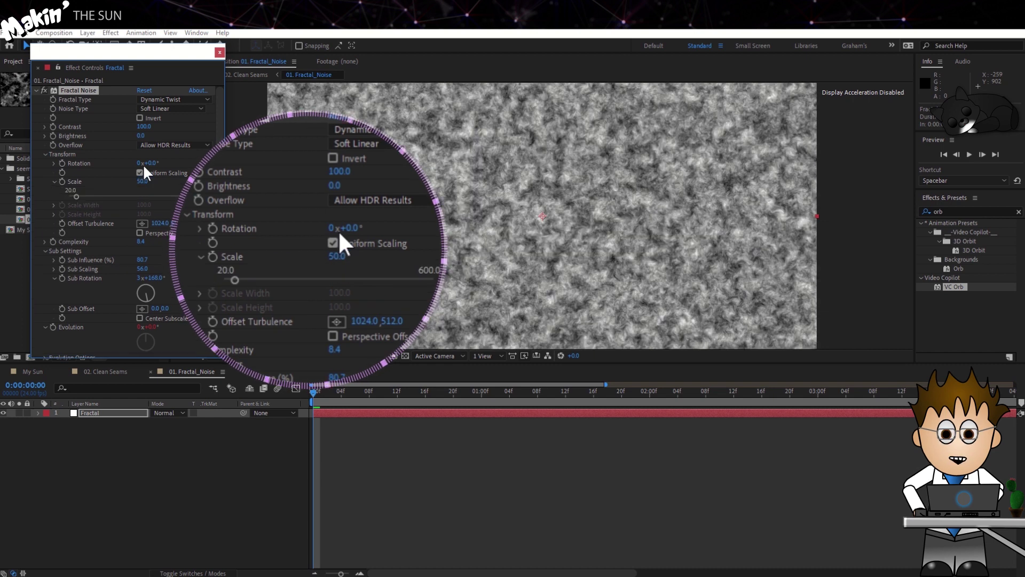
click(36, 90)
Add a second Fractal Noise set to Dynamic with contrast 230
click(954, 212)
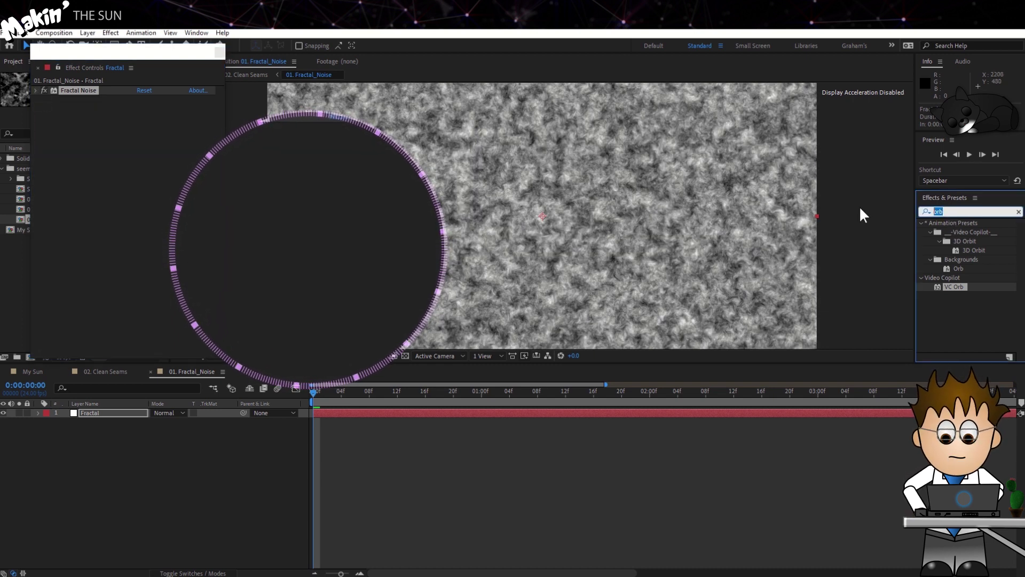
text(fract)
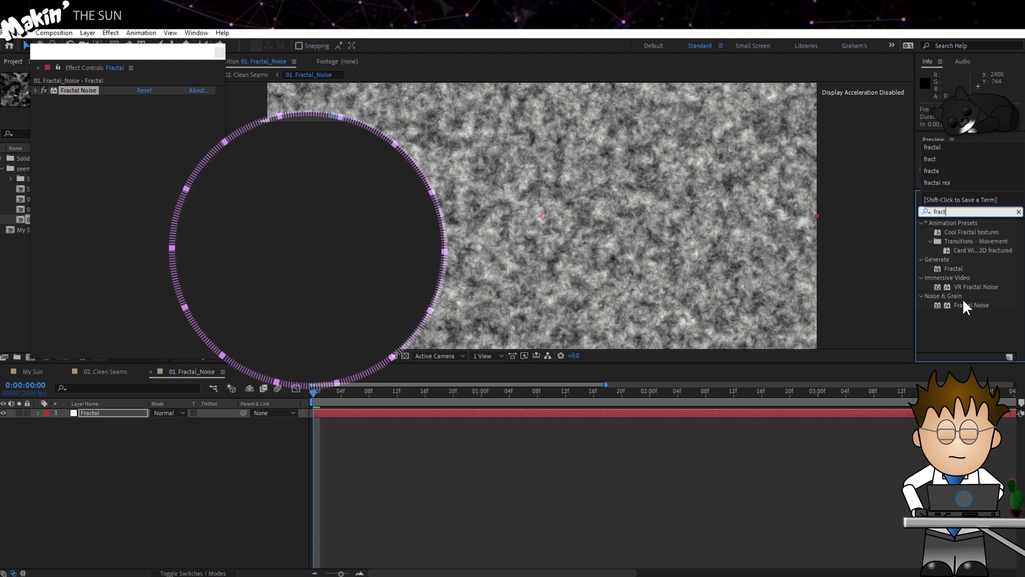
drag(972, 305, 83, 213)
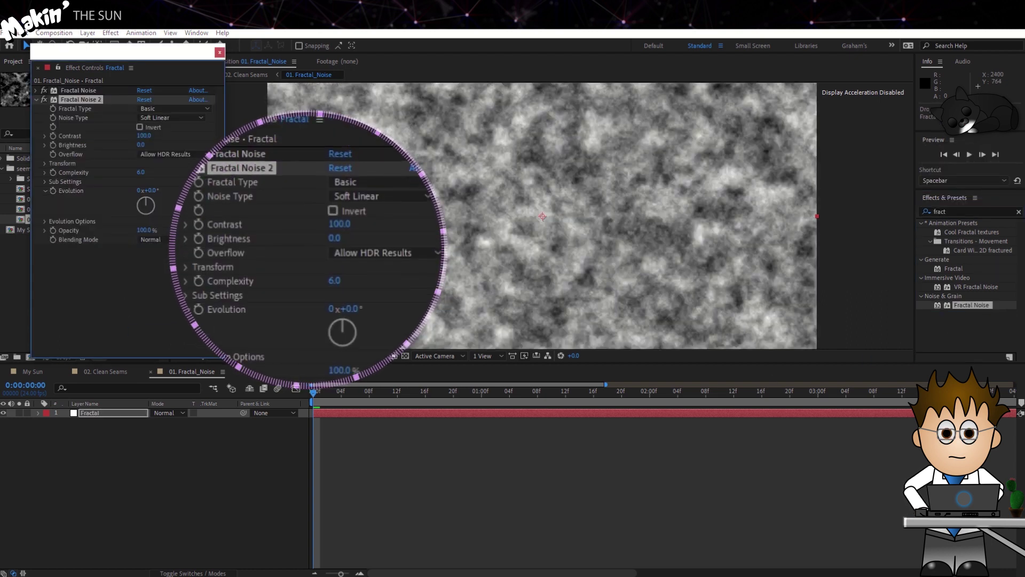
click(182, 108)
click(160, 174)
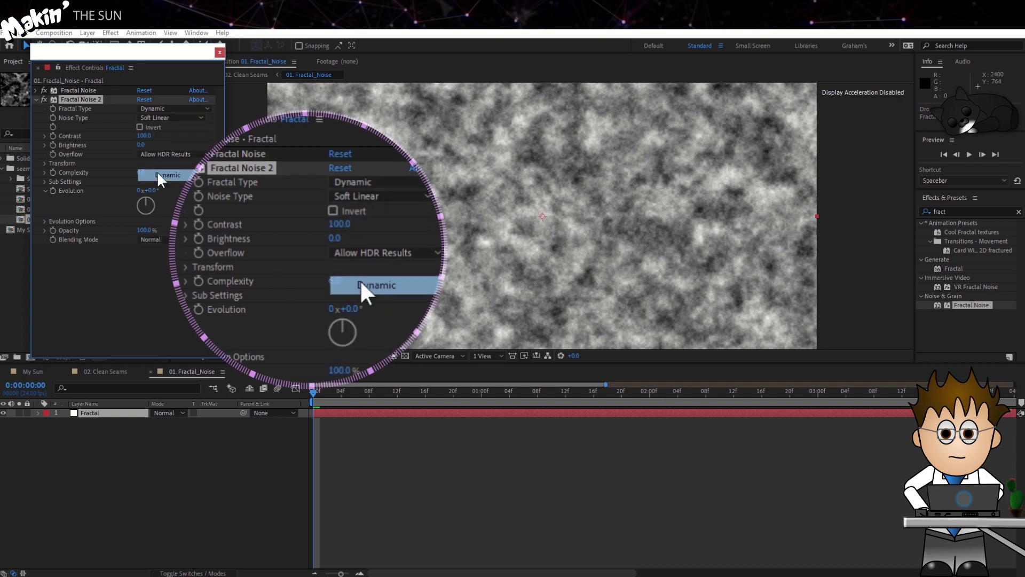
click(145, 136)
text(230)
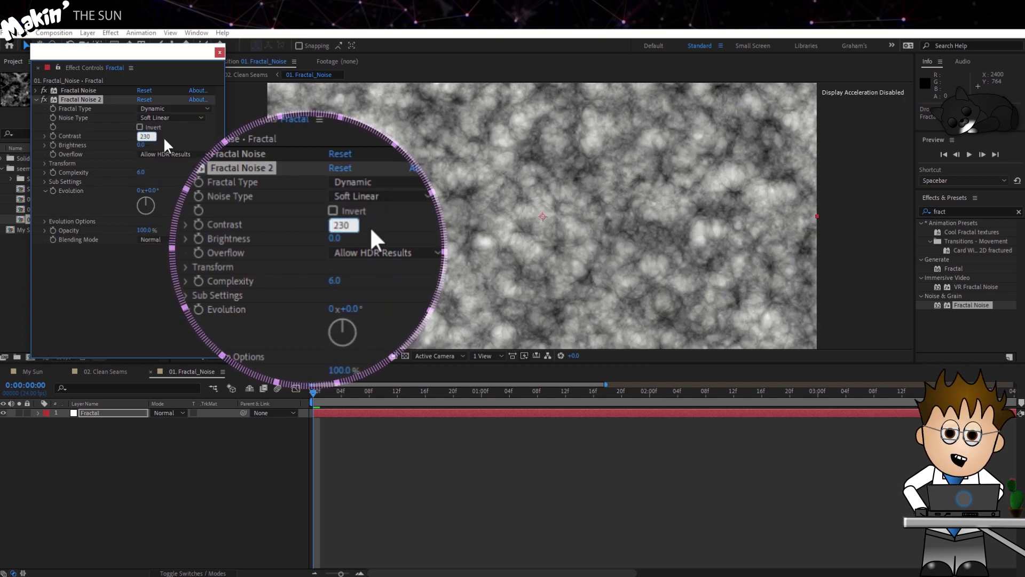
key(Return)
Give the second noise brightness -80 and complexity 8.4
click(141, 145)
text(-80)
key(Return)
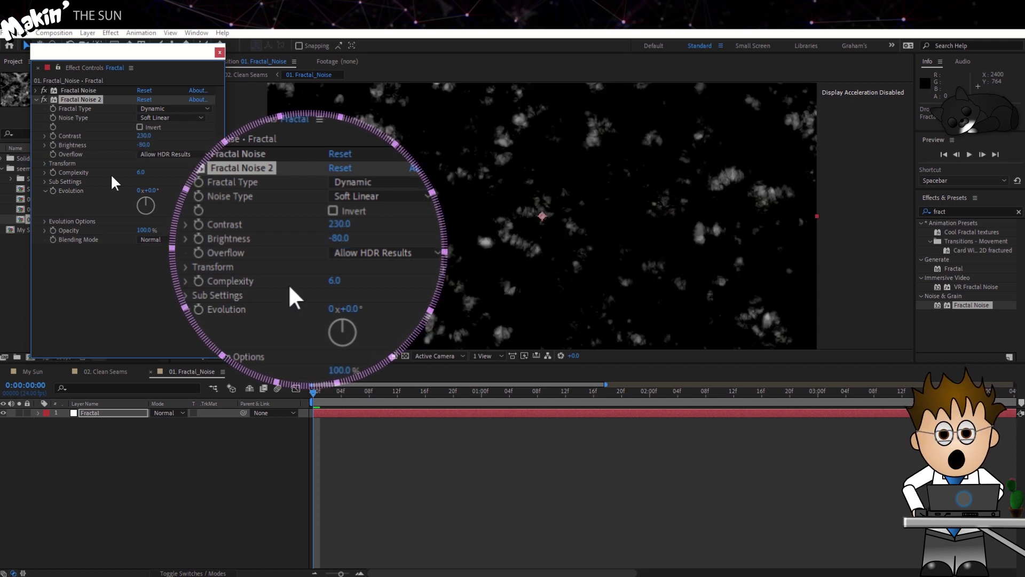
click(142, 171)
text(8.4)
click(129, 273)
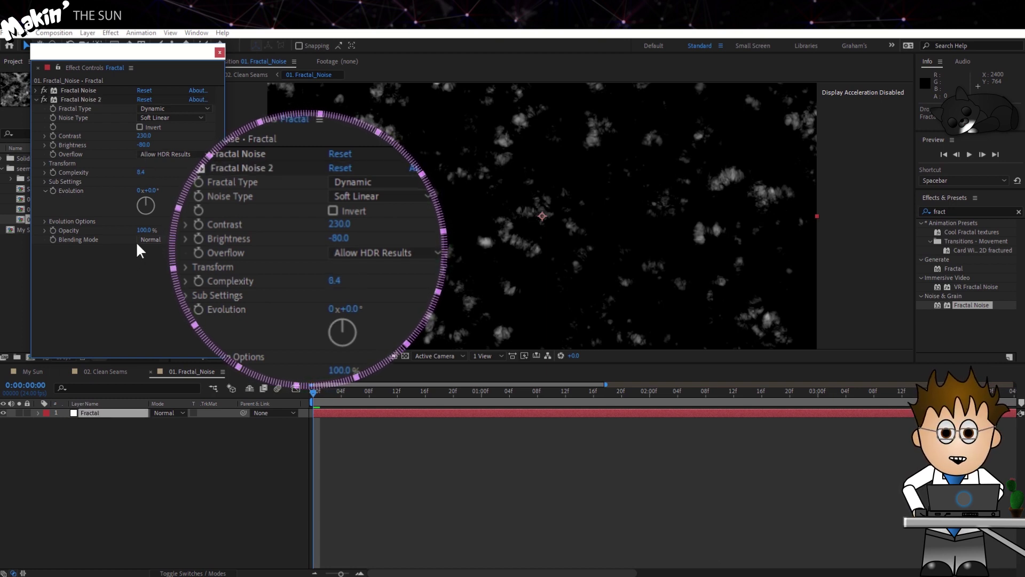
Animate the second noise's Evolution with the expression time*100 and preview it
alt+click(52, 190)
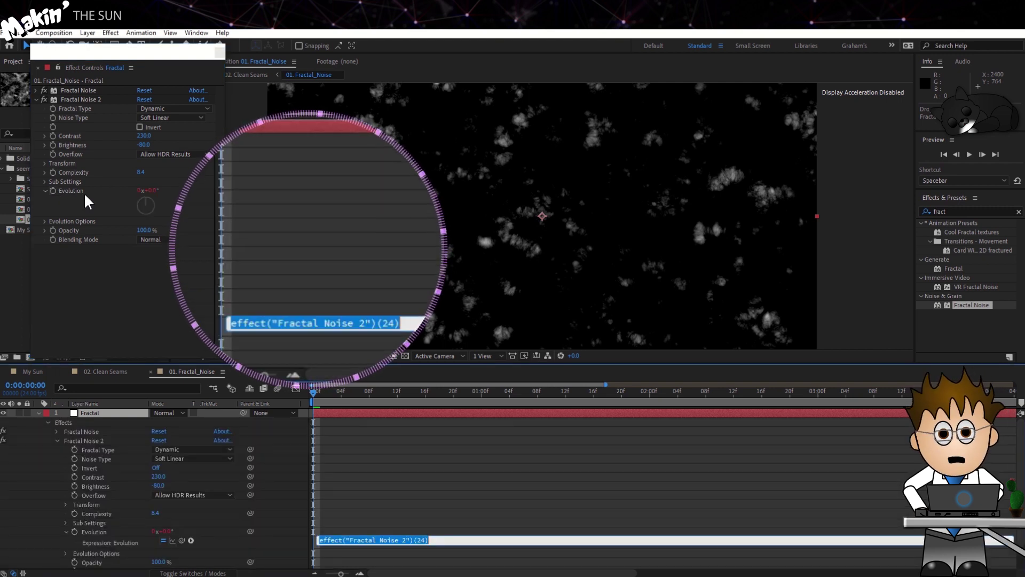
text(time*100)
click(115, 292)
key(space)
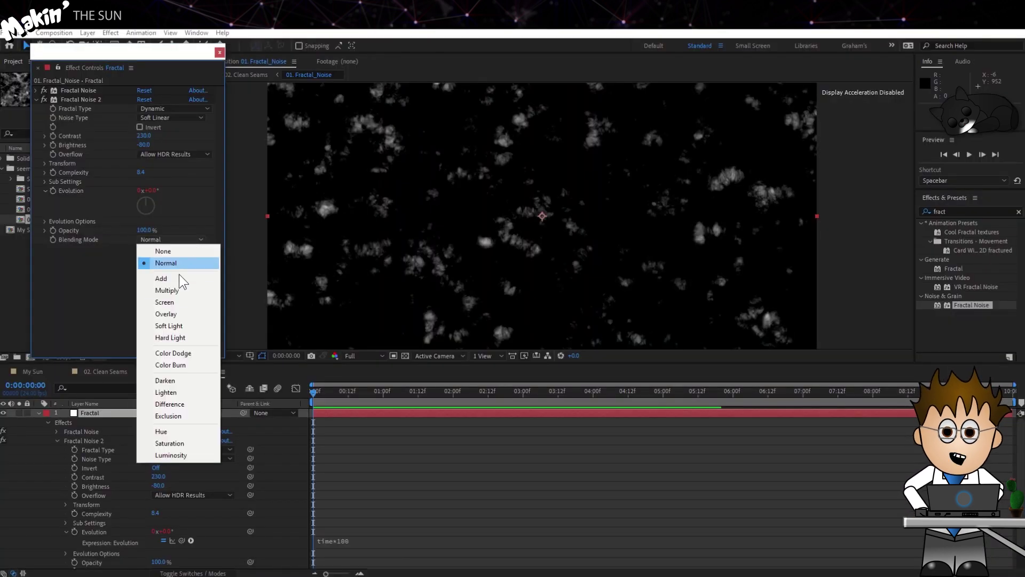
Set Fractal Noise 2 blending to Screen, then cancel saving both noises as a preset
click(188, 303)
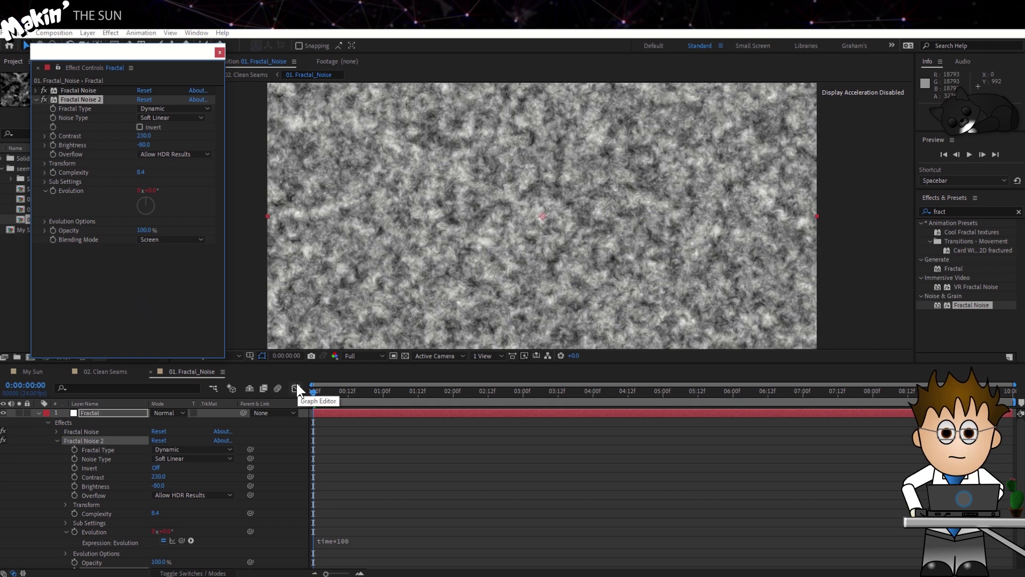
ctrl+click(77, 88)
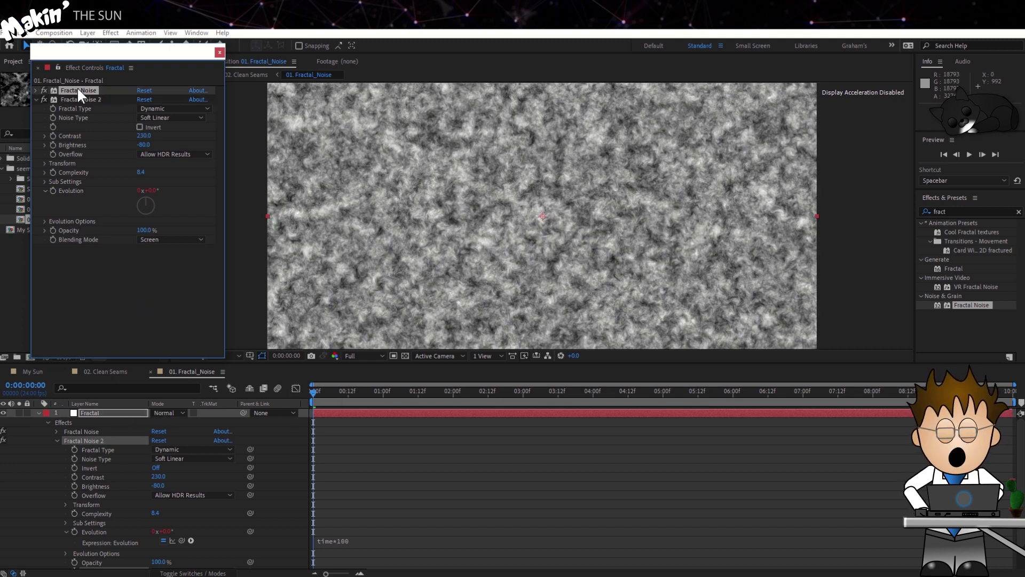
click(152, 32)
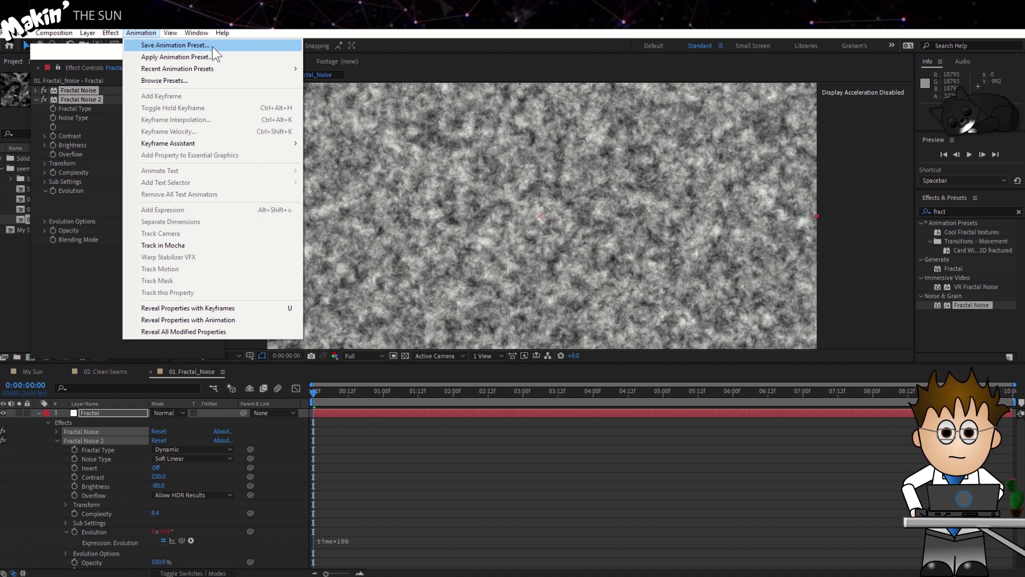
click(72, 284)
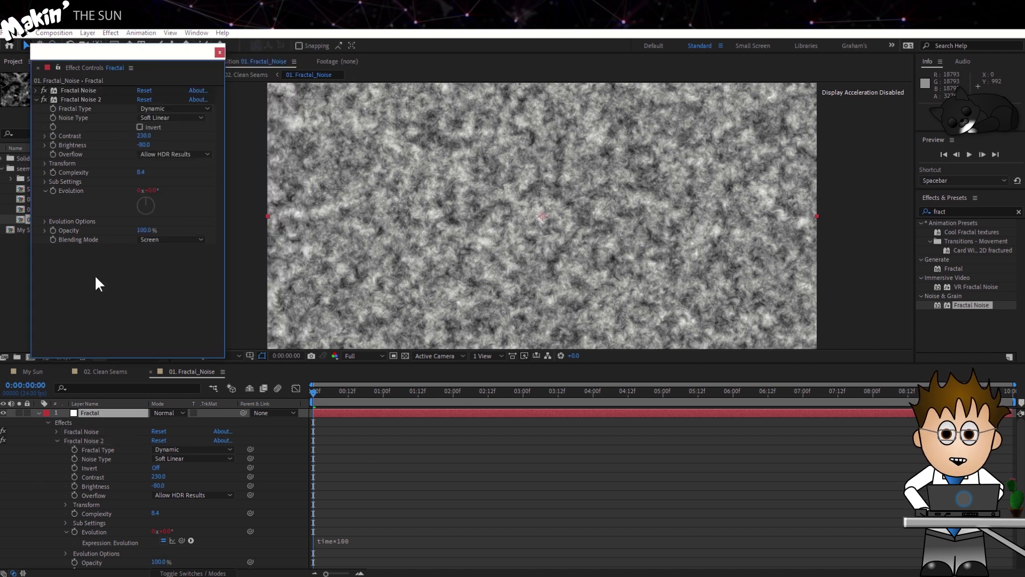
In My Sun, hide the 02. Clean Seams layer and apply Glow to Sun Orb
click(26, 371)
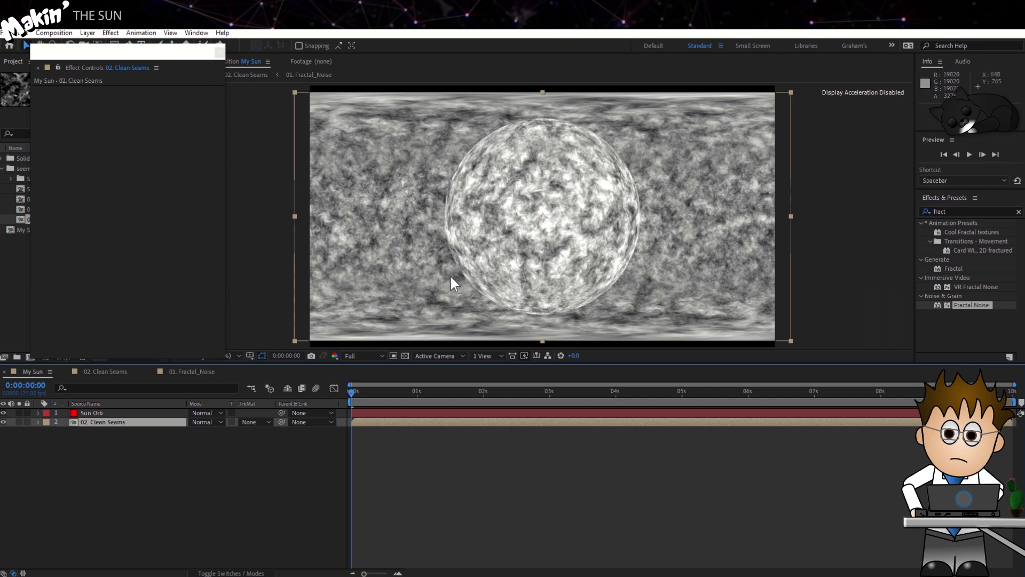
click(3, 422)
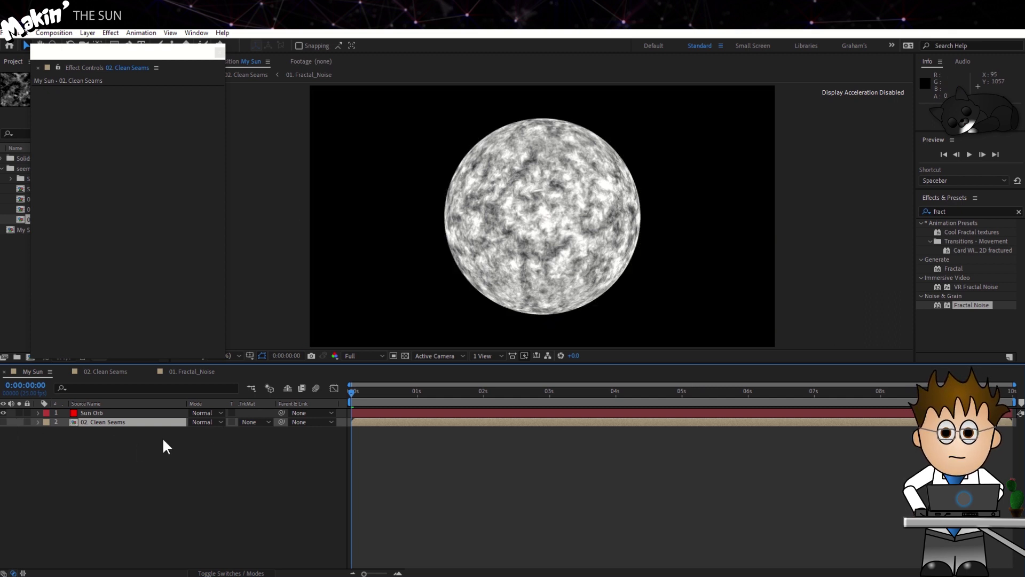
double_click(956, 211)
text(glow)
click(922, 221)
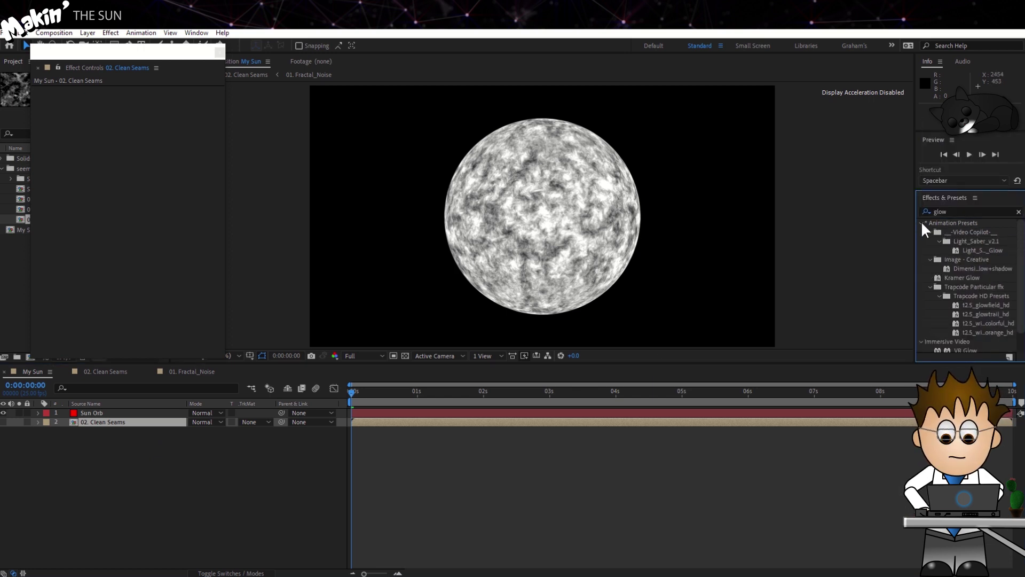
click(922, 222)
drag(958, 260, 382, 412)
Base the Glow on the Alpha Channel with threshold 100% and radius 150
click(156, 213)
click(167, 223)
click(143, 221)
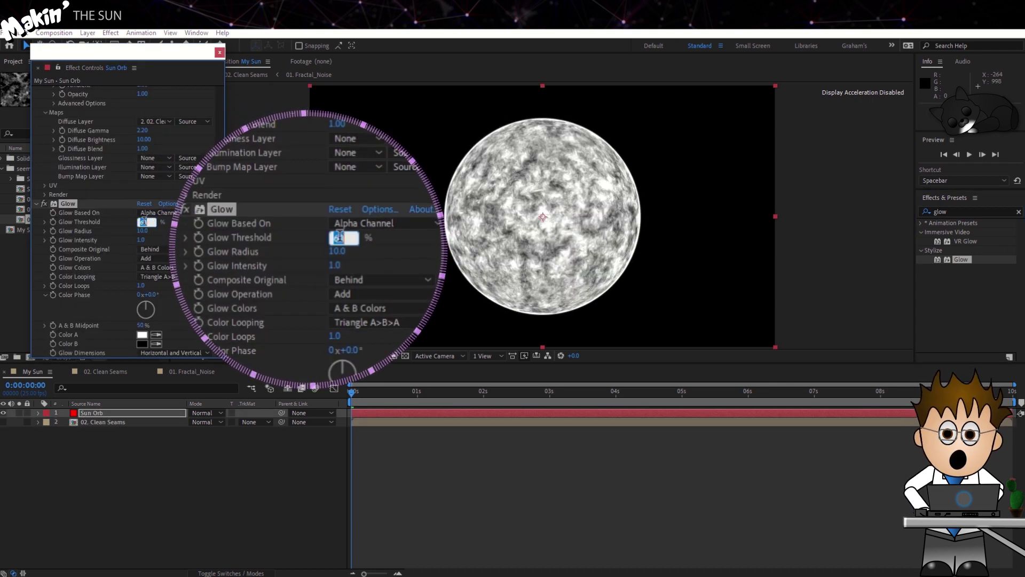
text(100)
key(Return)
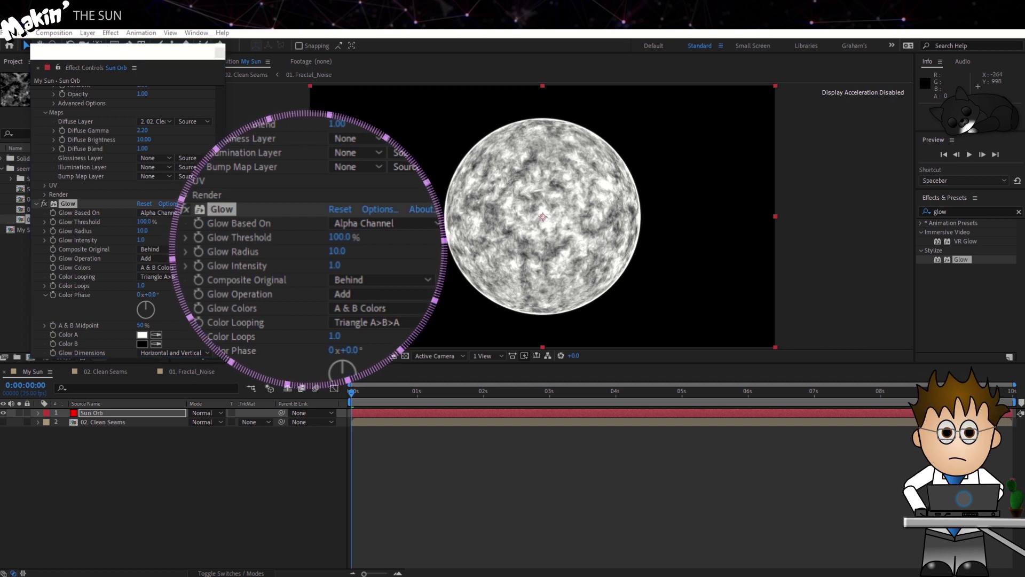
click(144, 231)
text(150)
key(Return)
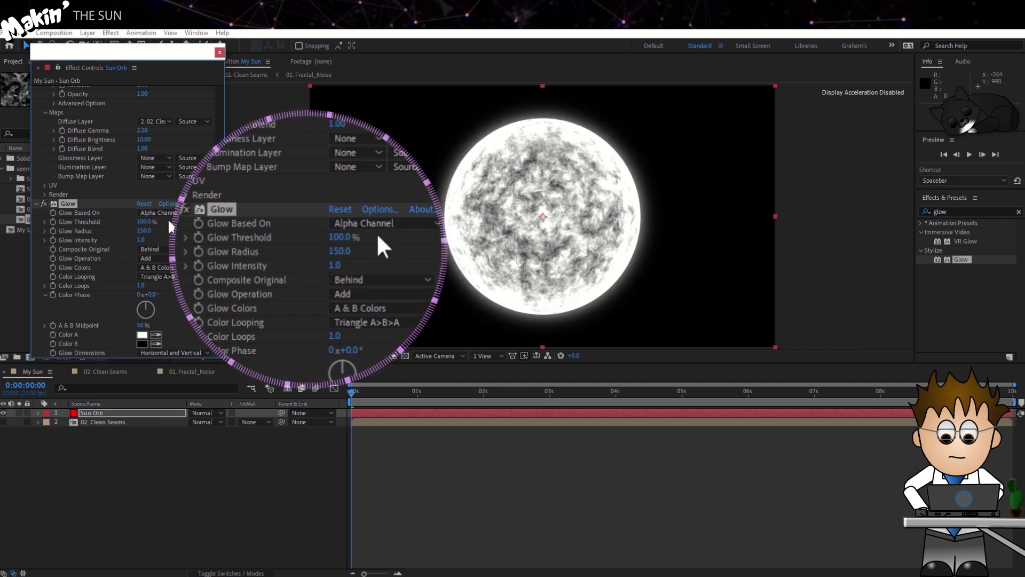
click(37, 203)
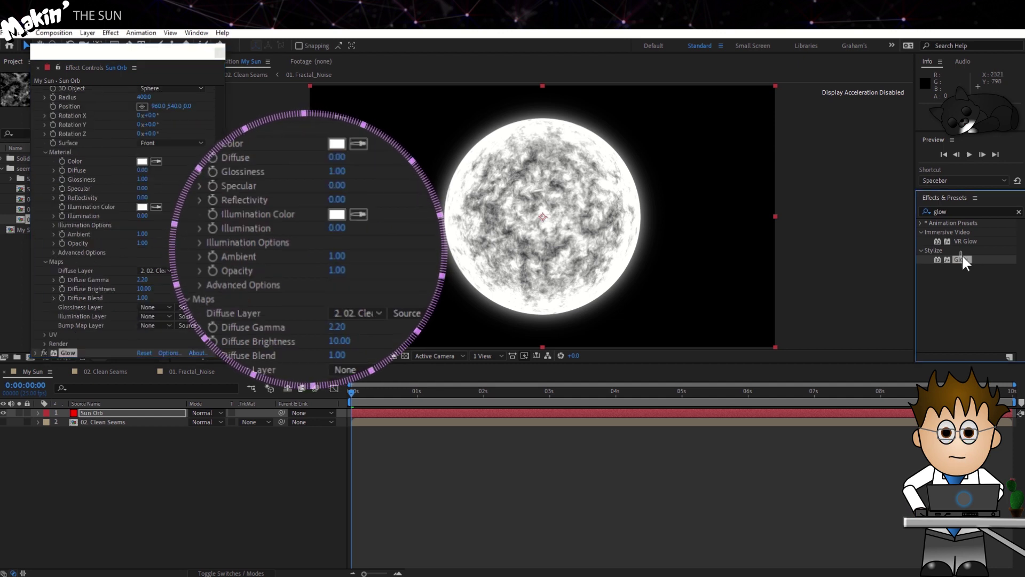
Add an alpha-based Glow 2 with radius 30 and intensity 2.5
drag(962, 258, 74, 415)
click(156, 212)
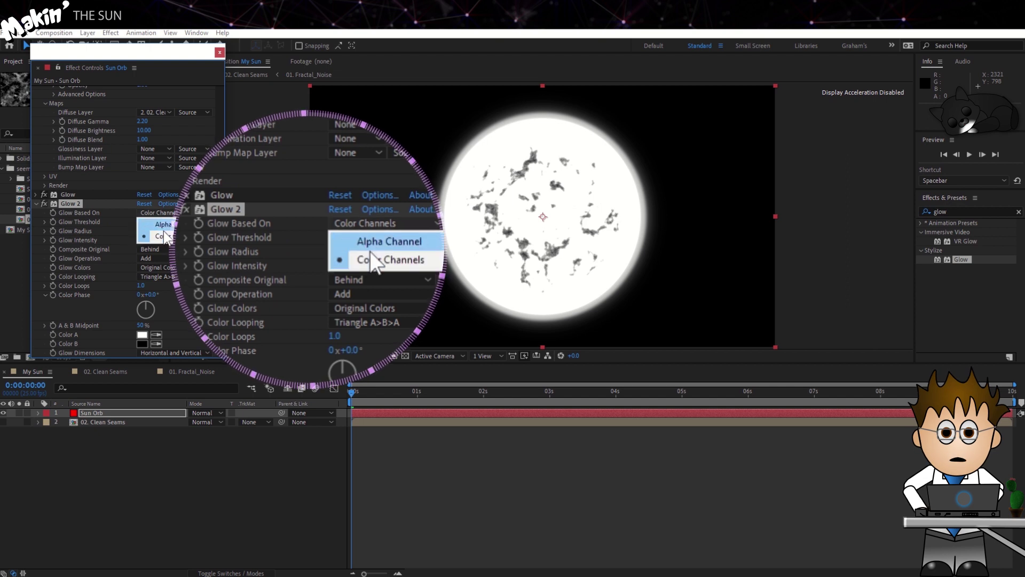
click(160, 222)
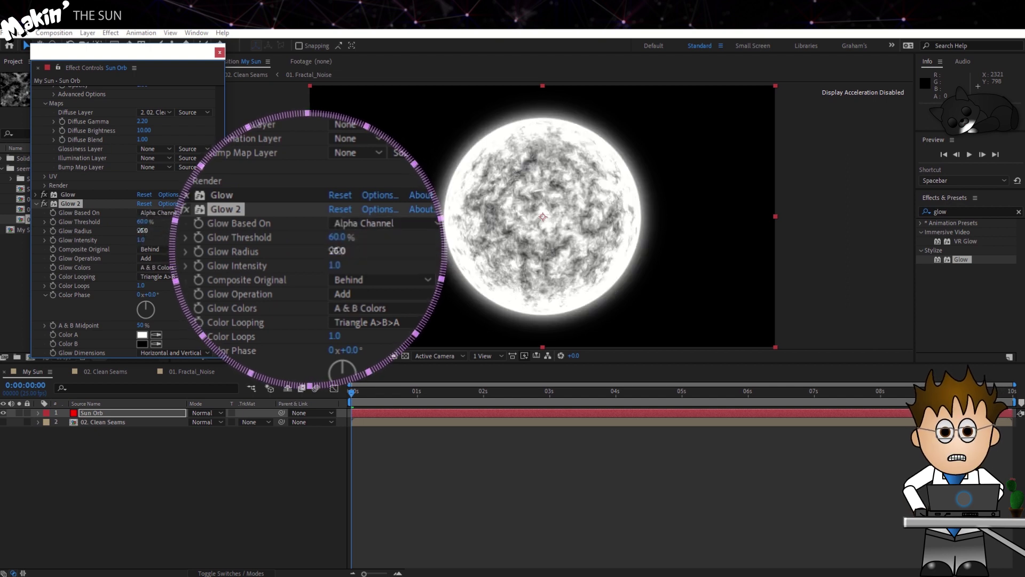
click(142, 230)
text(30)
key(Return)
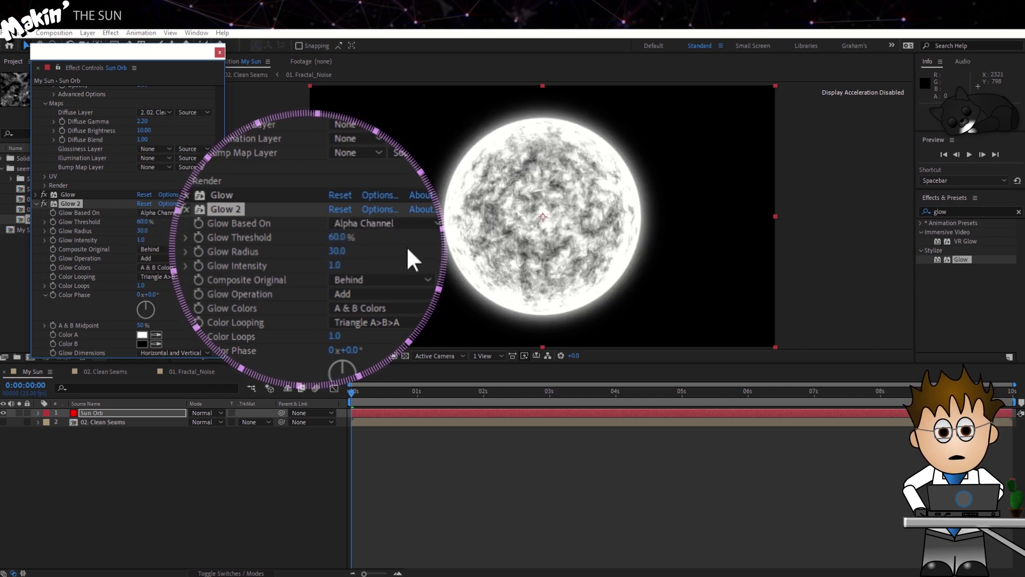
click(140, 240)
text(2.5)
key(Return)
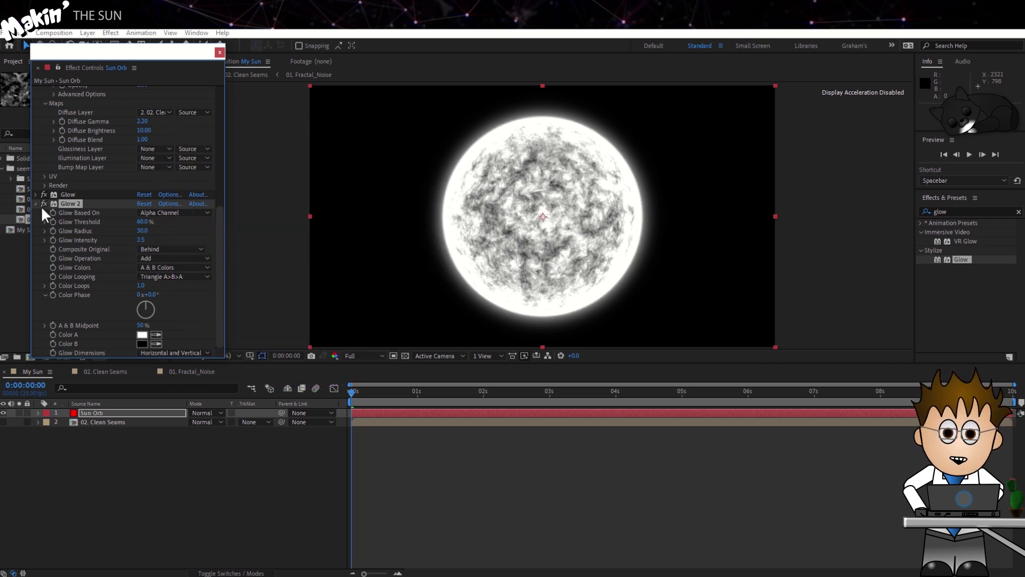
scroll(57, 155, up, 5)
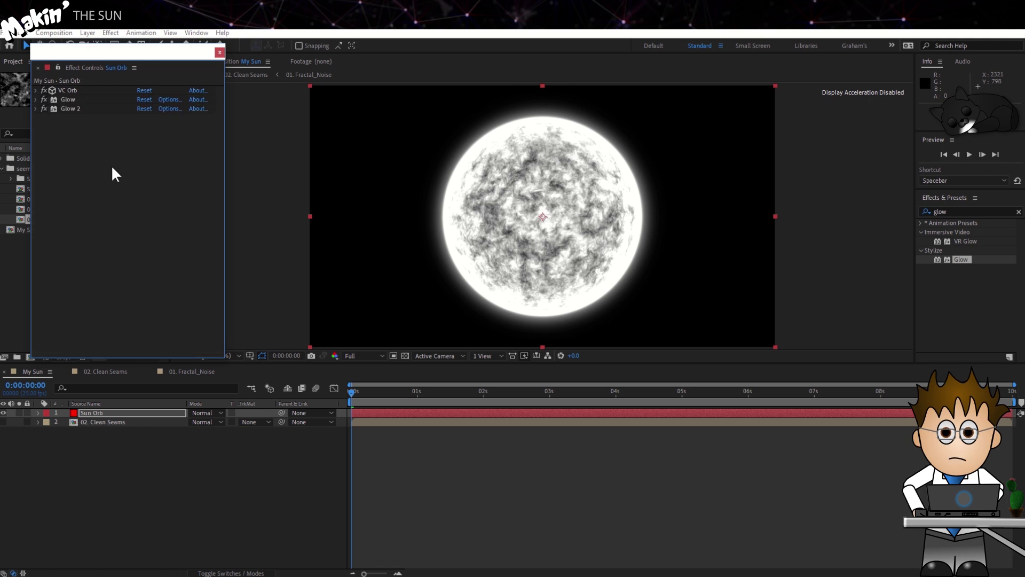
Apply VC Color Vibrance to Sun Orb with an orange FFB400 colour
key(ctrl+5)
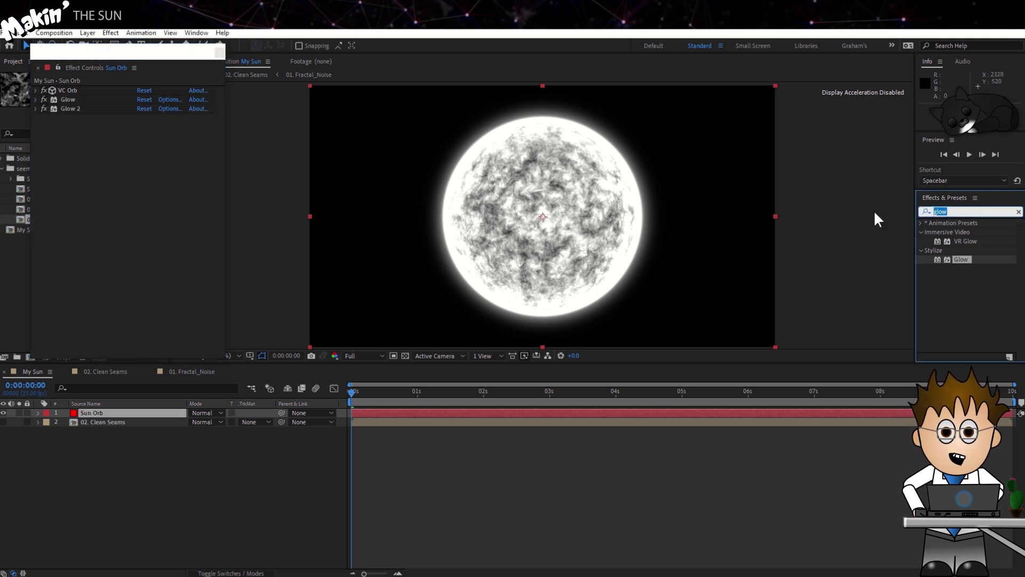
text(vc colo)
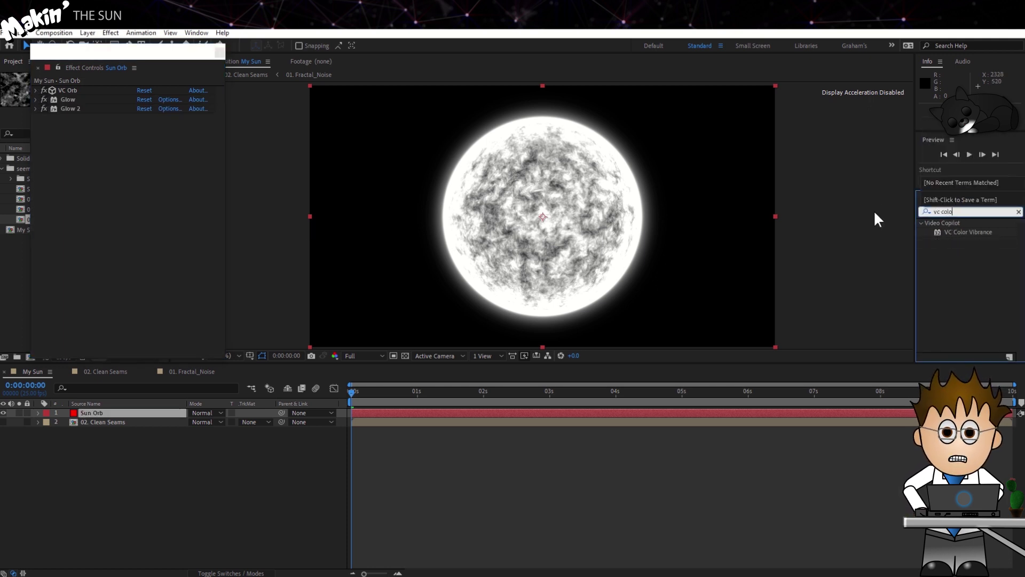
drag(979, 232, 169, 264)
click(142, 127)
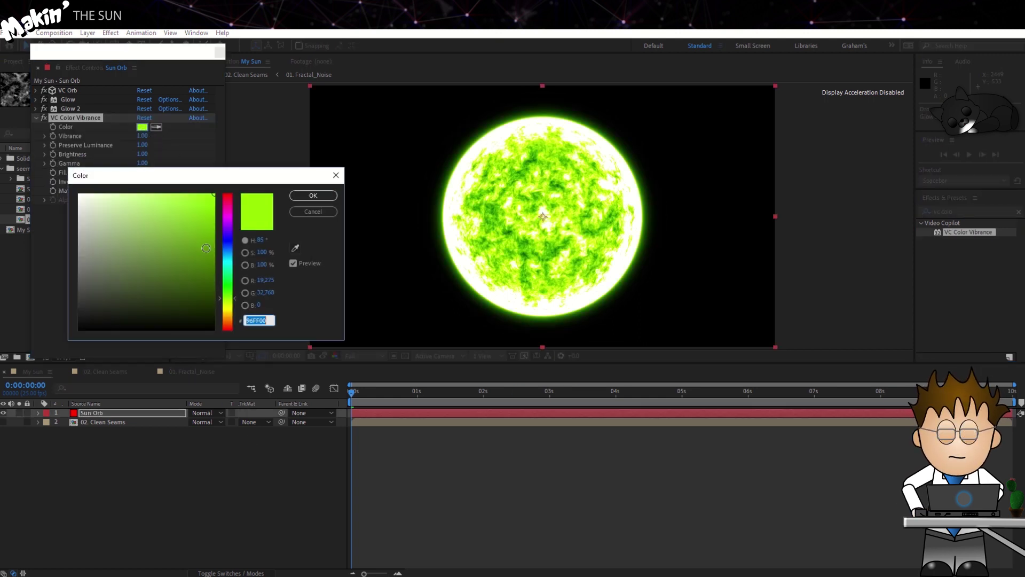
click(229, 314)
drag(228, 313, 228, 313)
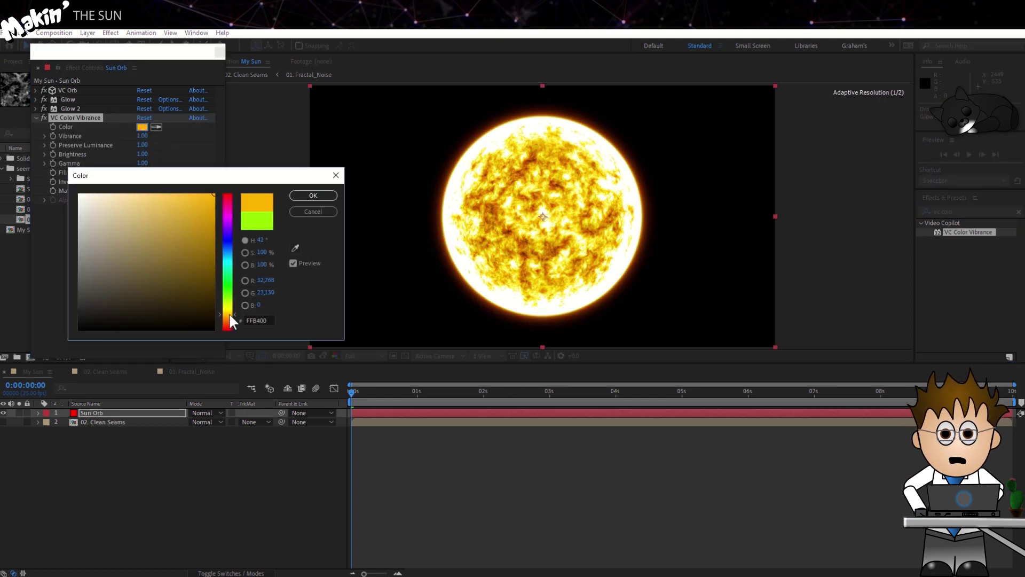
click(310, 196)
click(184, 235)
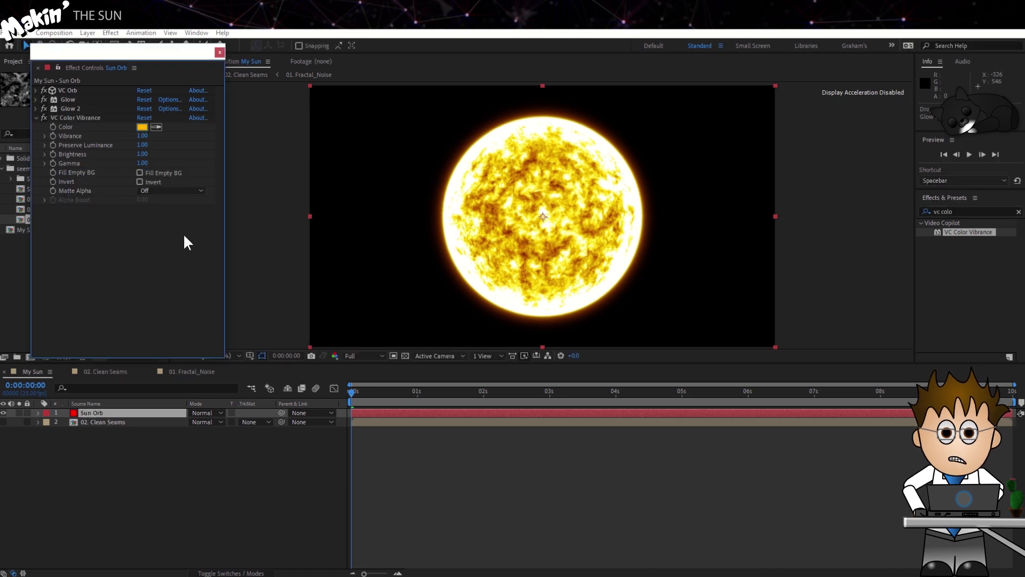
Add a new null object and rename it Sun NULL
click(87, 34)
mouse_move(102, 45)
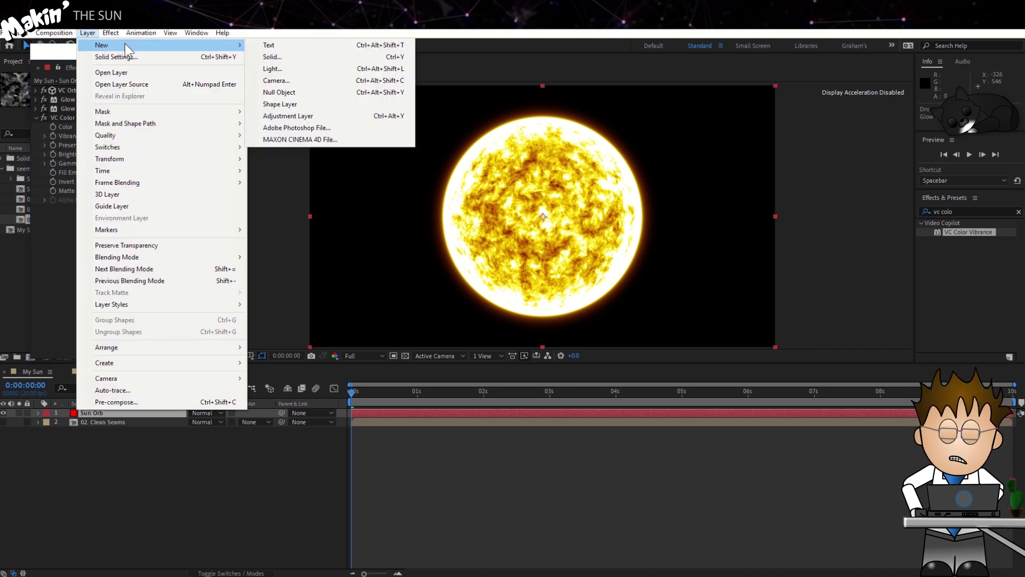
click(325, 92)
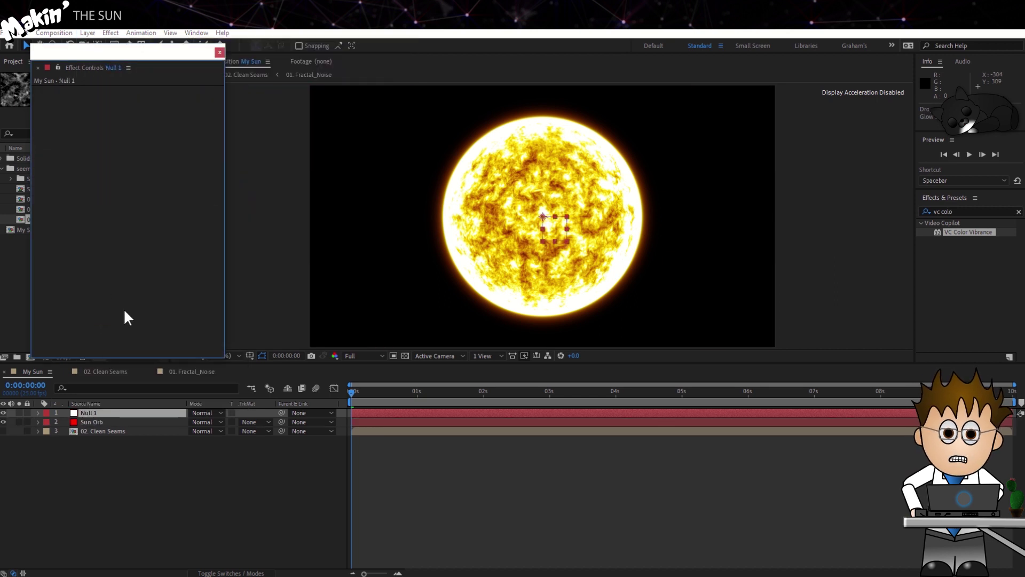
click(93, 412)
key(Return)
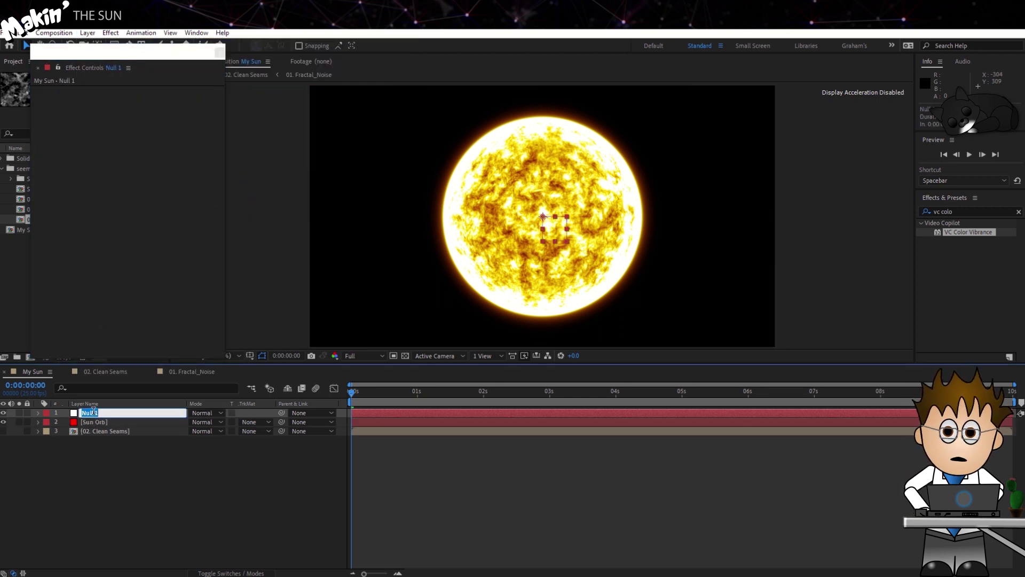
text(Sun NULL)
key(Return)
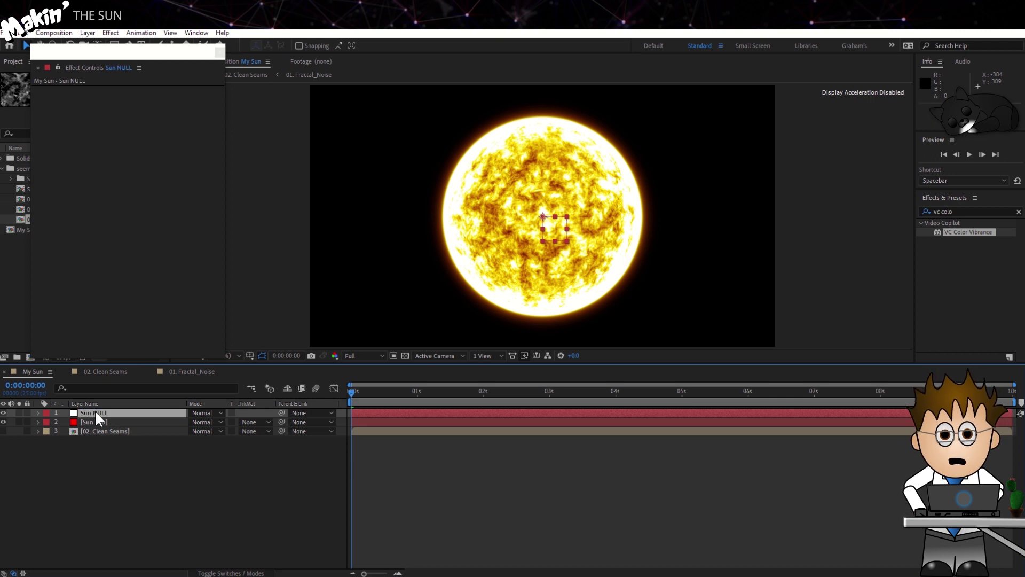
Make Sun NULL a 3D layer and select the Sun NULL layer
click(227, 572)
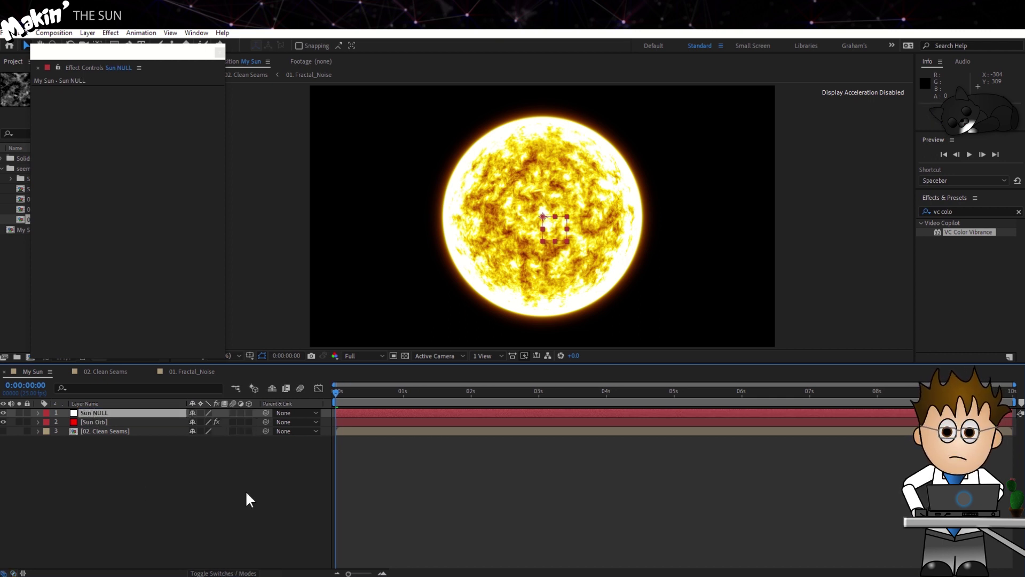
click(248, 413)
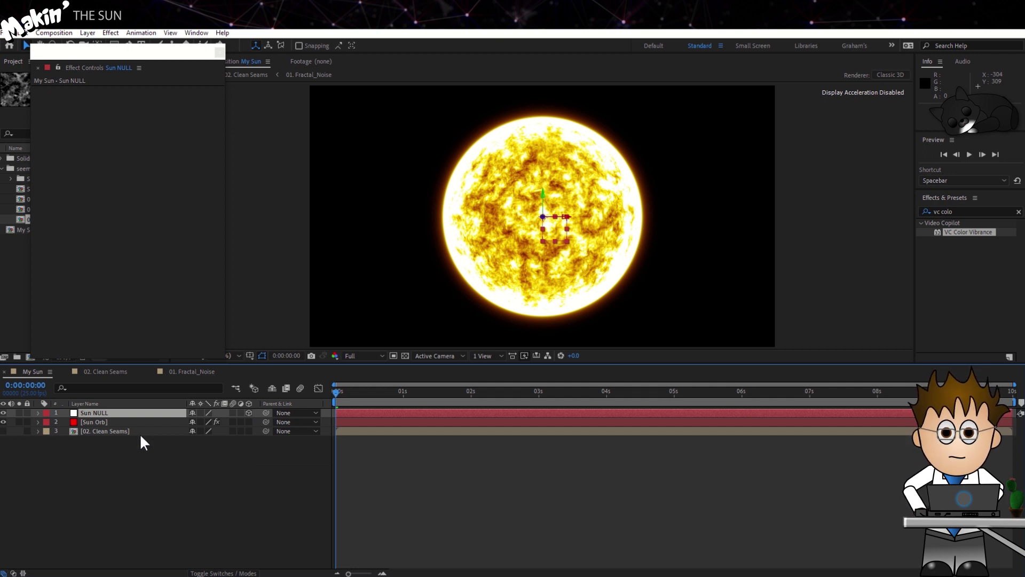
click(89, 421)
click(92, 413)
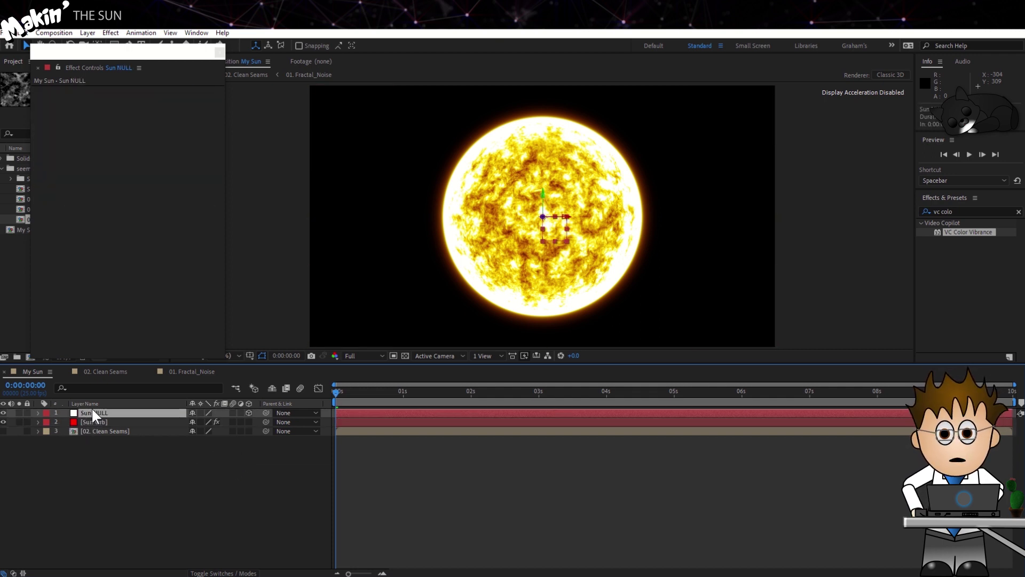
Pick-whip the Sun Orb's VC Orb Position to the Sun NULL's Position
key(p)
click(99, 430)
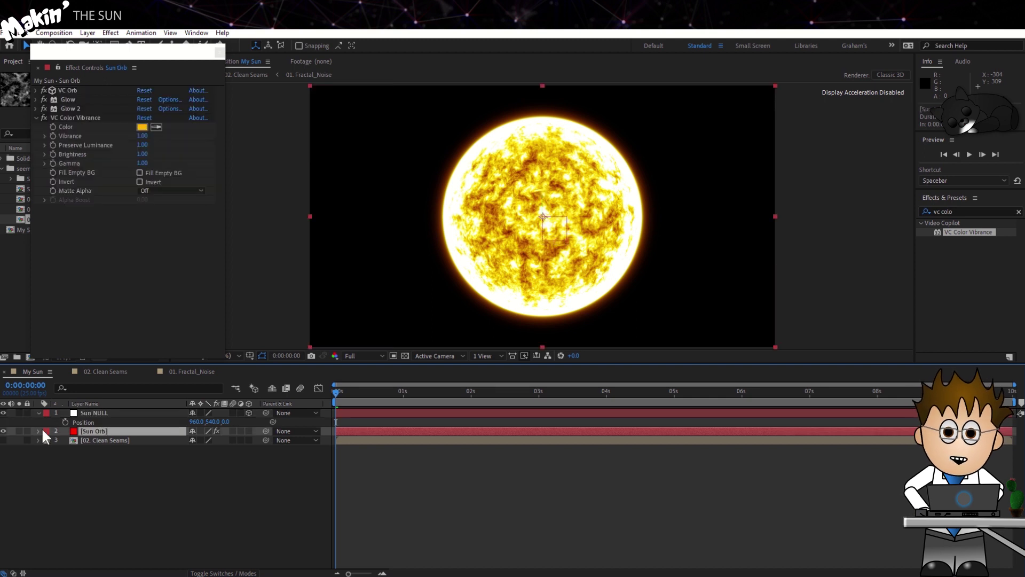
click(35, 90)
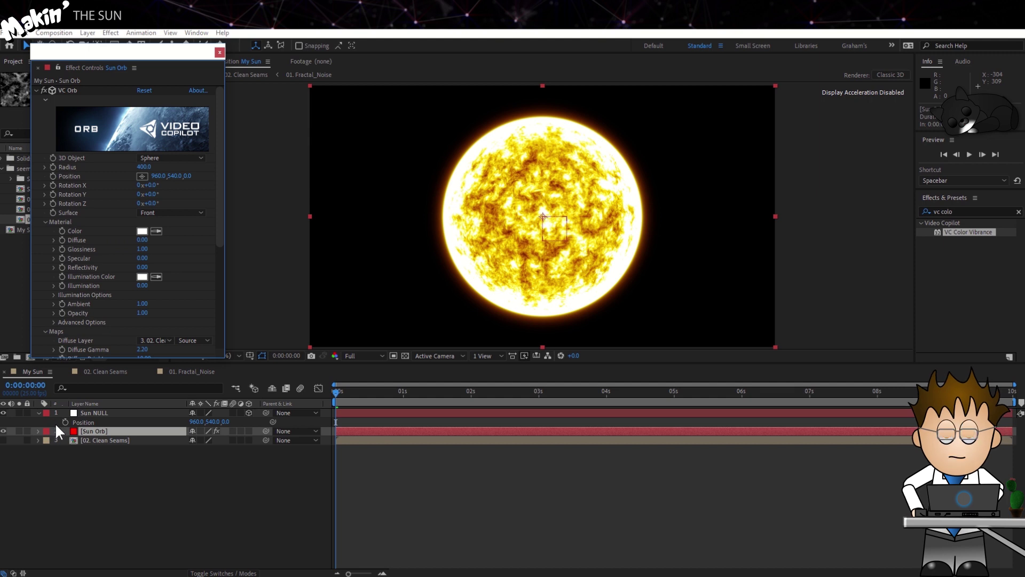
click(37, 431)
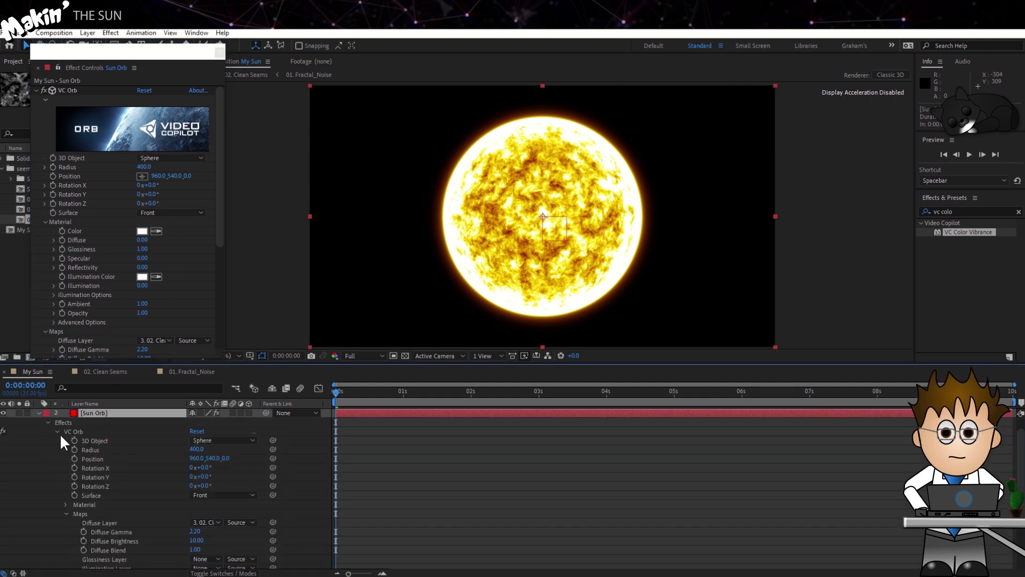
drag(271, 458, 81, 422)
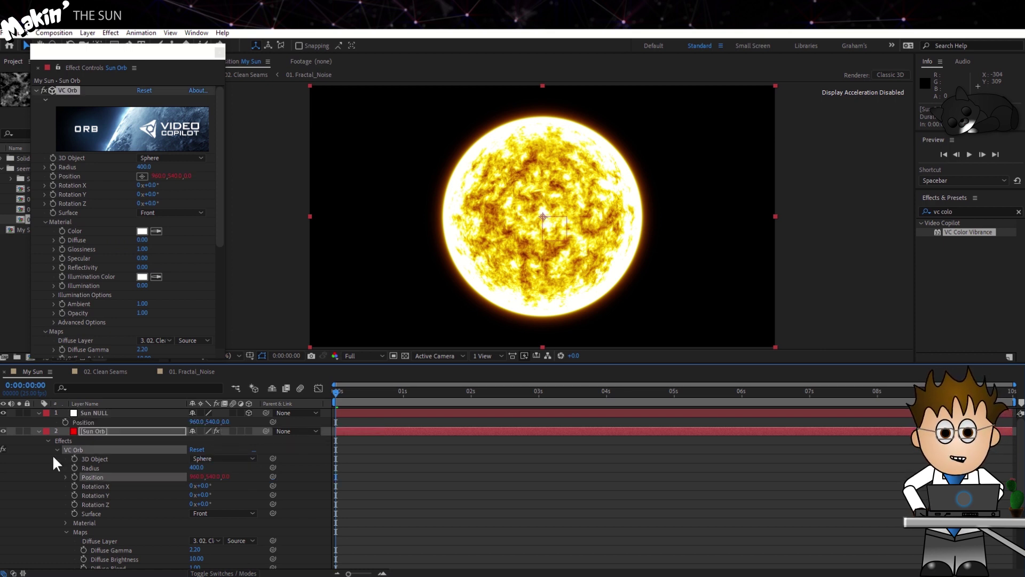
Test the link by moving Sun NULL, reset its X to 960, and collapse both layers
click(101, 412)
mouse_move(197, 422)
mouse_down()
mouse_move(428, 422)
mouse_move(96, 422)
mouse_move(191, 426)
mouse_up()
click(190, 422)
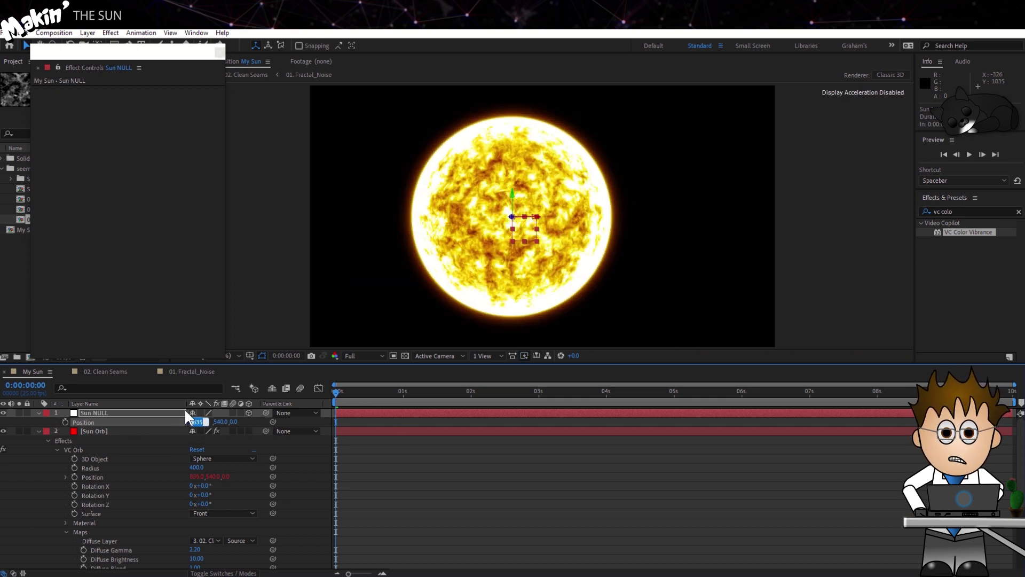
key(Return)
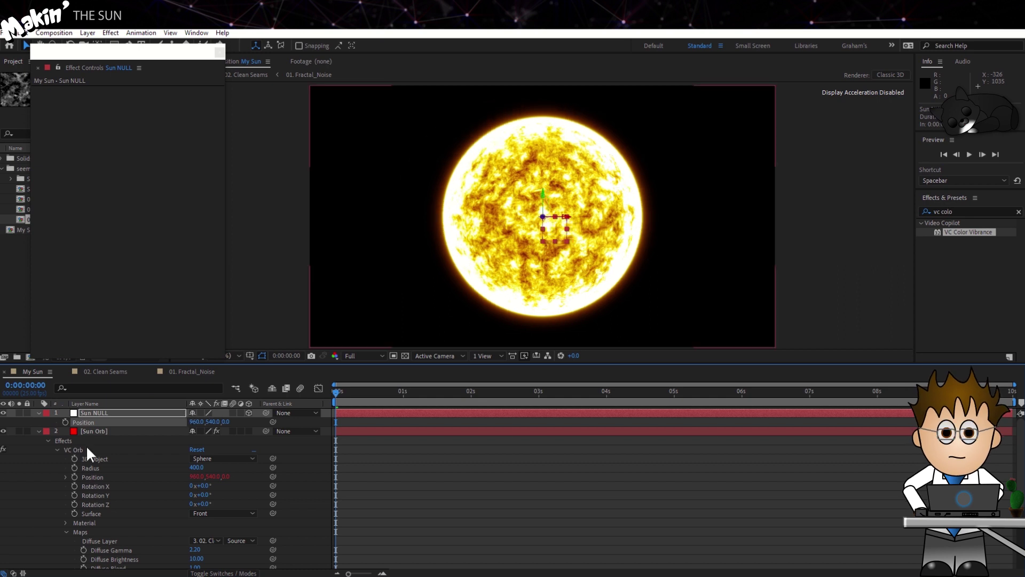
click(39, 431)
click(39, 413)
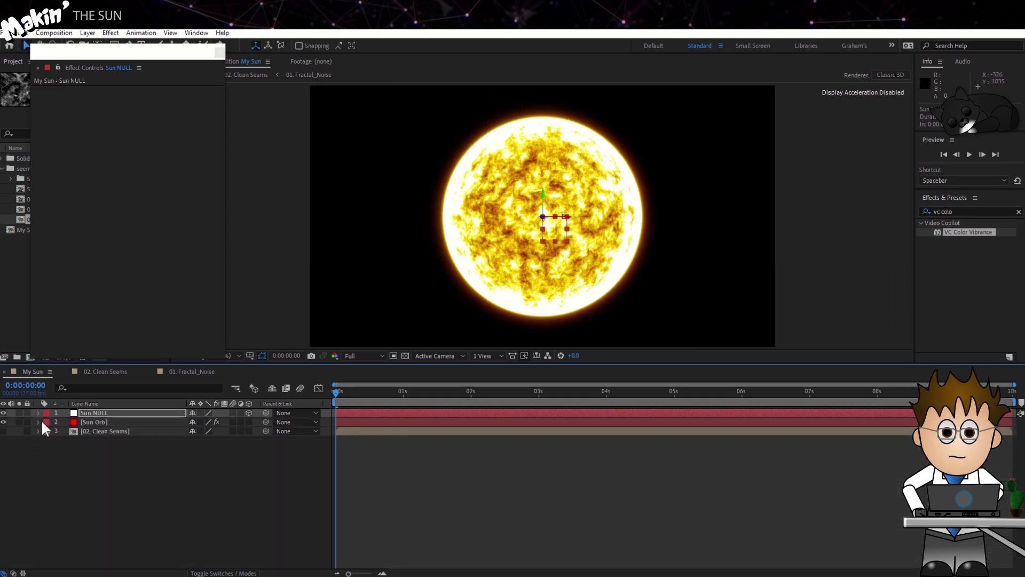
click(82, 449)
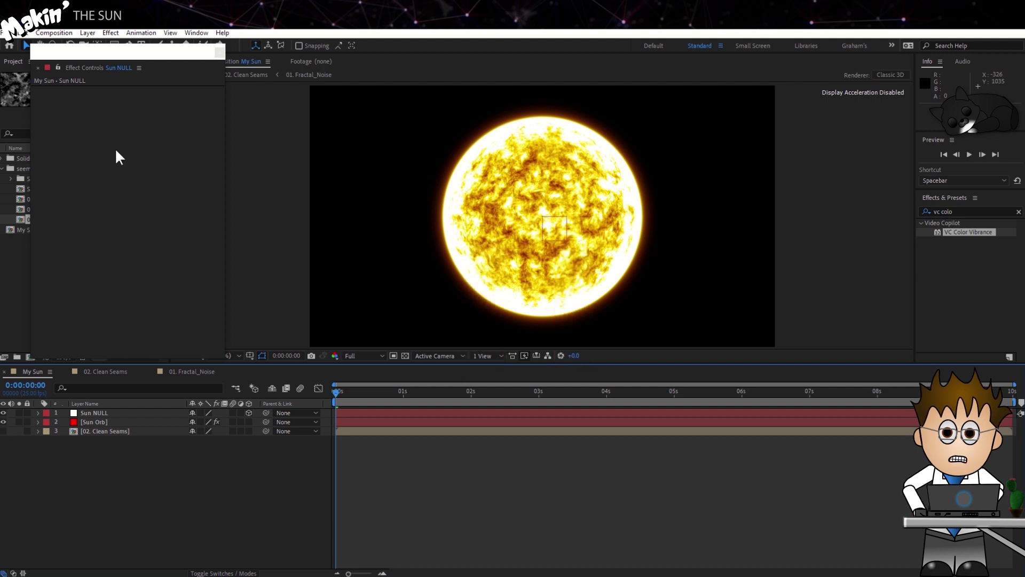
Create a new 1000×1000 px solid coloured orange FFAE00
click(87, 33)
mouse_move(92, 44)
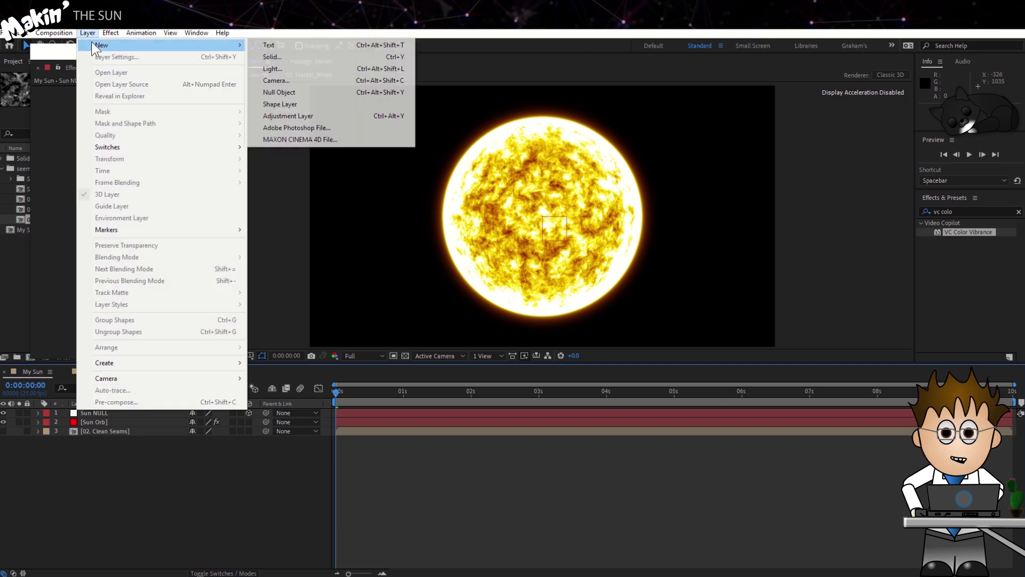
click(314, 57)
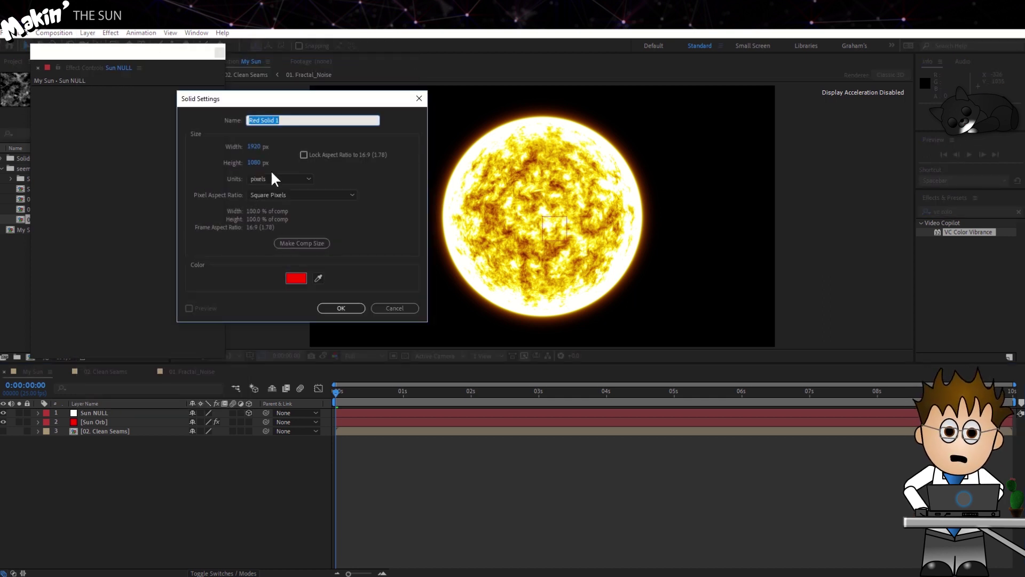
click(256, 146)
text(1000)
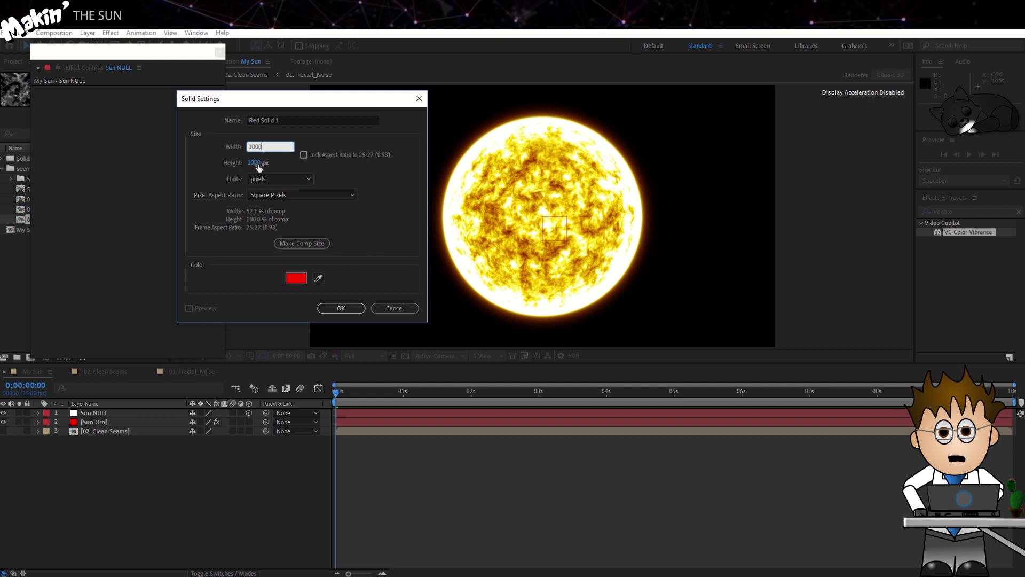
click(261, 163)
text(1000)
click(224, 172)
click(288, 278)
text(FFAE00)
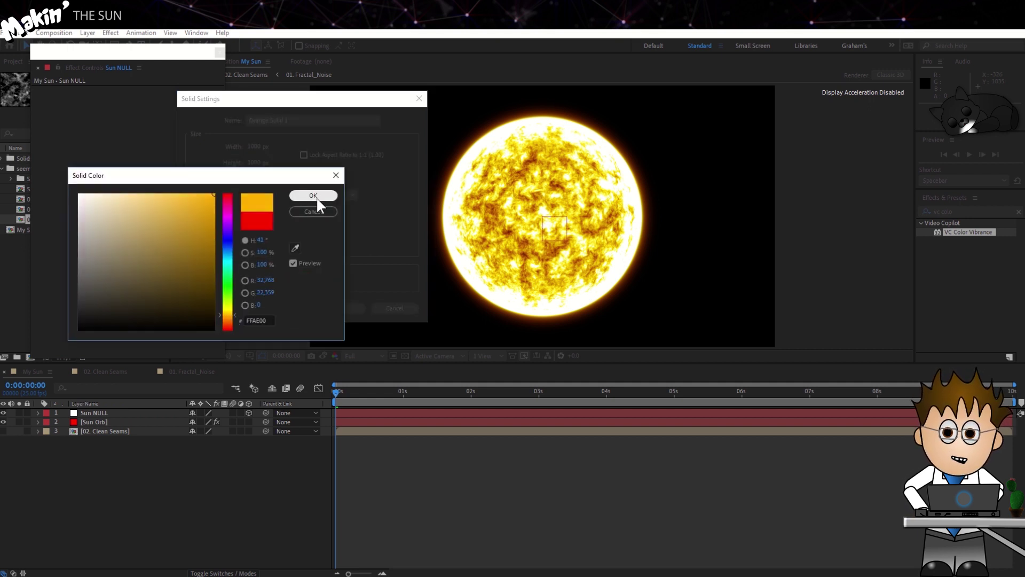
click(318, 194)
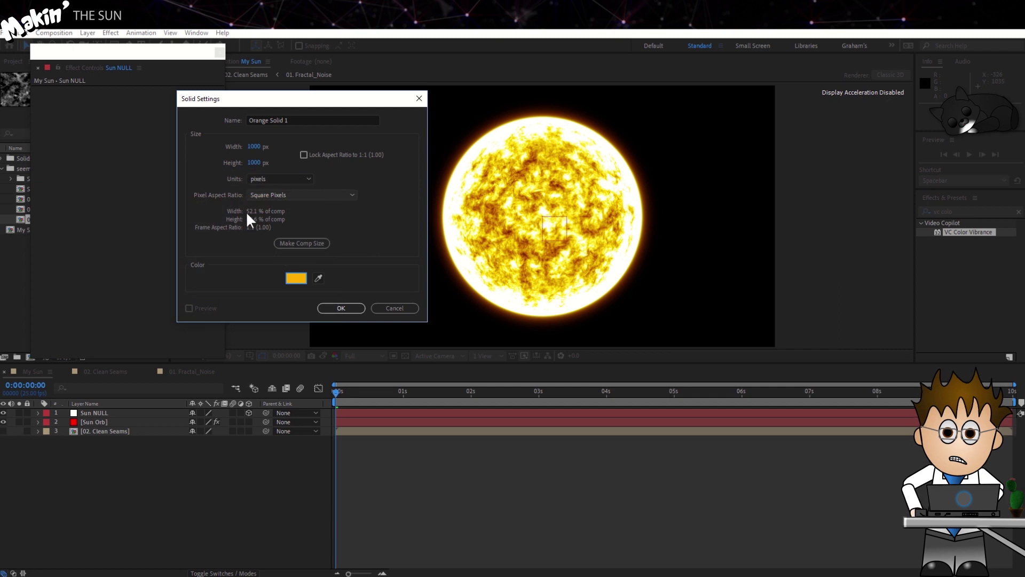
click(339, 308)
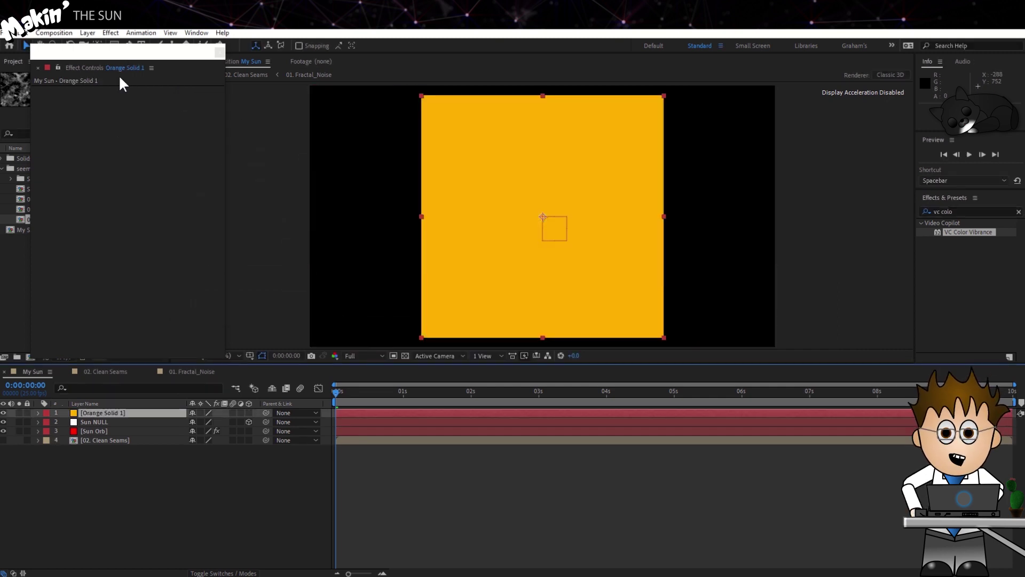
Rename the new solid layer to Corona
drag(126, 65, 120, 78)
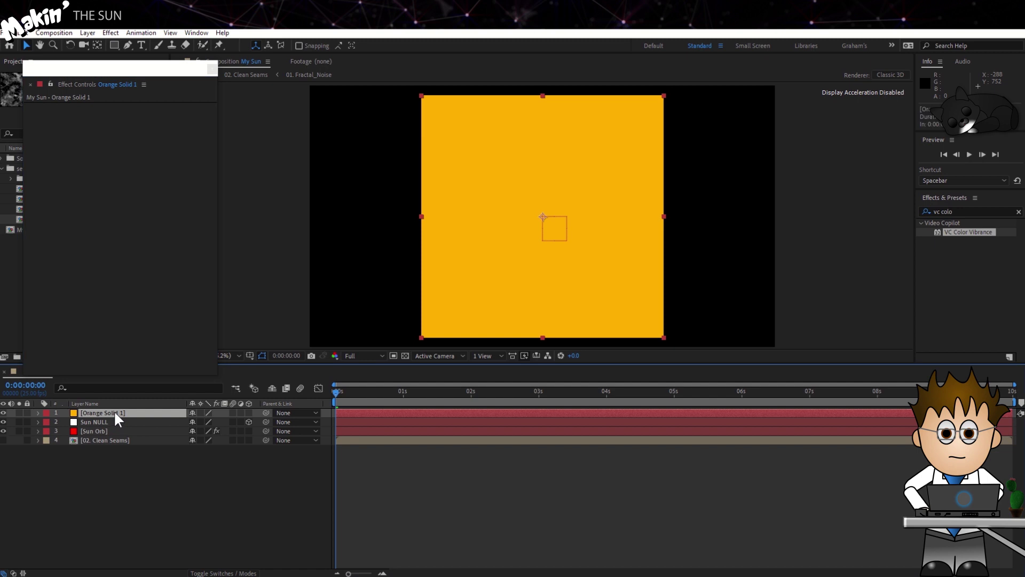
key(Return)
text(Corona)
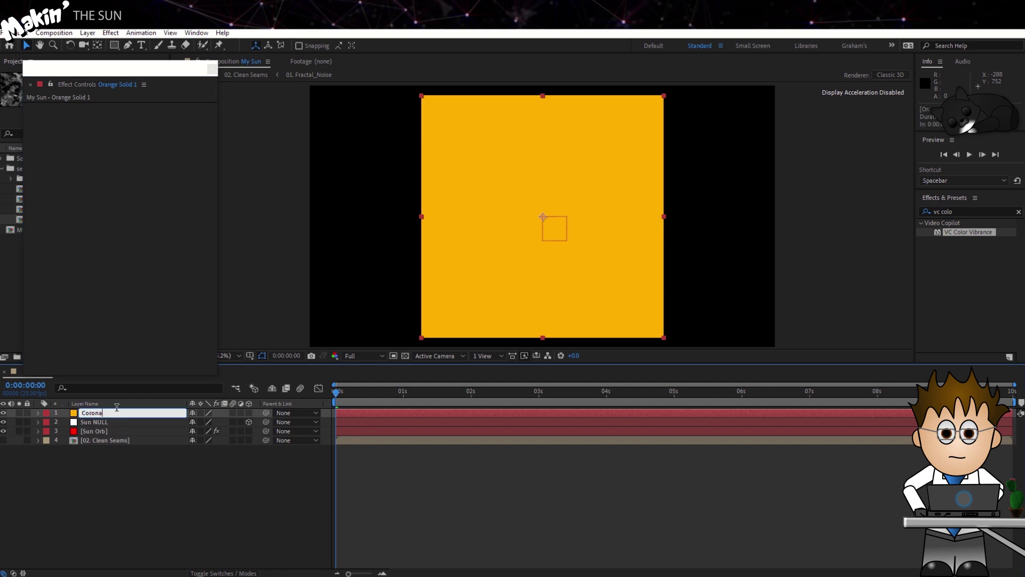
key(Return)
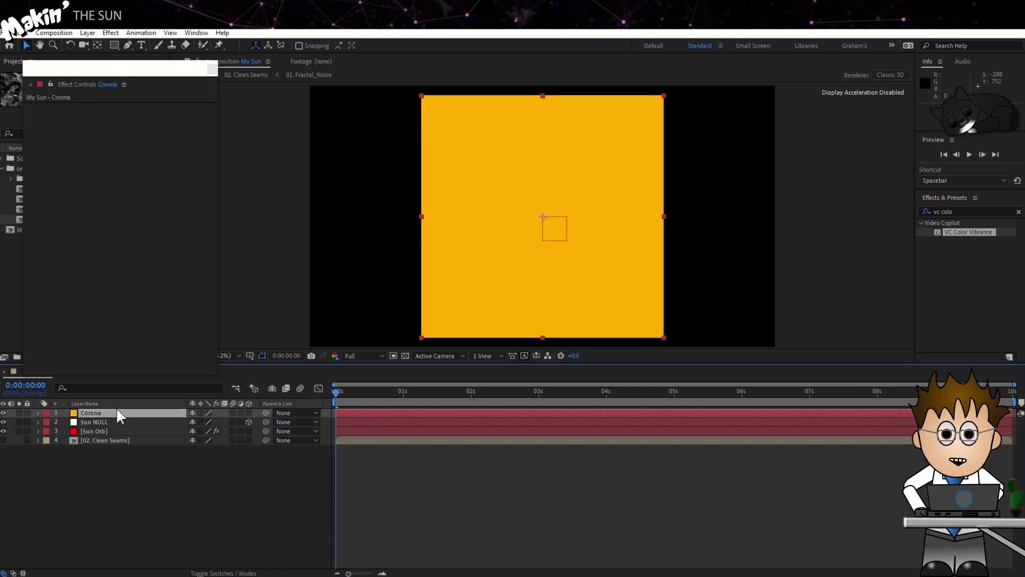
Give Corona an elliptical mask, make it 3D, parent it to Sun NULL and move it below Sun Orb
drag(114, 45, 143, 67)
double_click(114, 45)
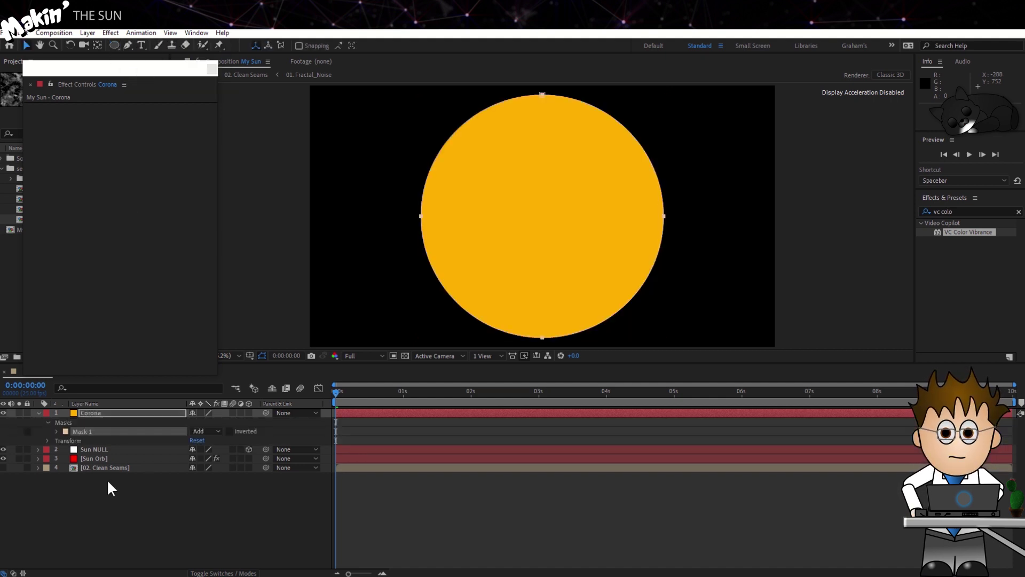
click(248, 413)
drag(265, 412, 122, 466)
drag(135, 419, 114, 487)
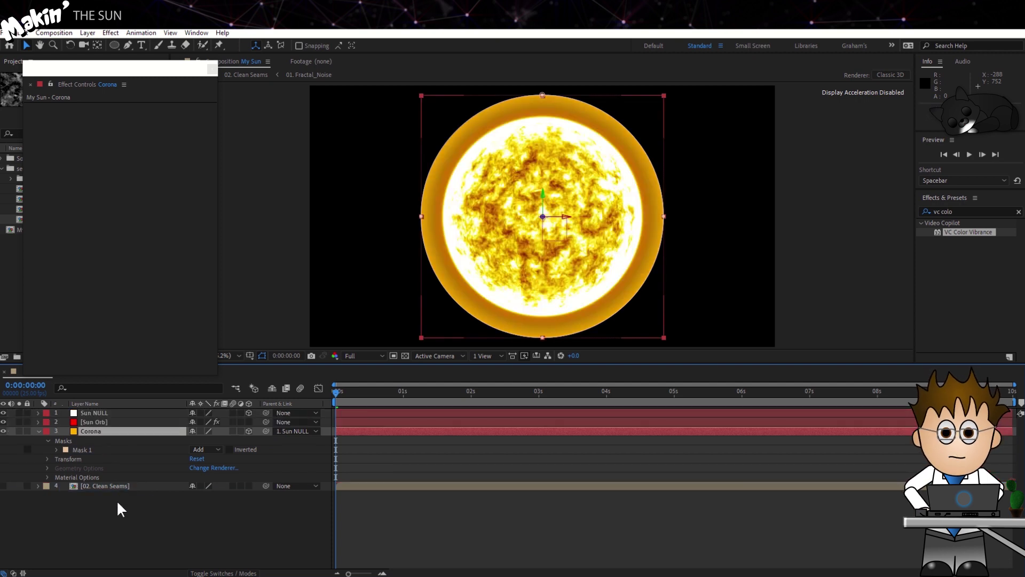
Set the Corona mask to 250 px feather and -250 px expansion
click(117, 497)
click(102, 428)
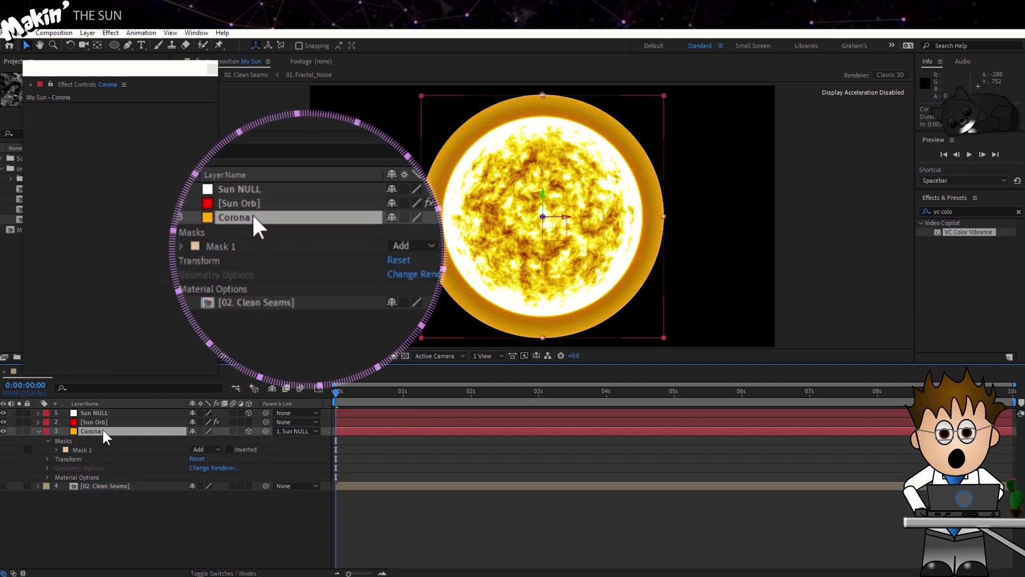
key(m)
key(m)
key(m)
key(m)
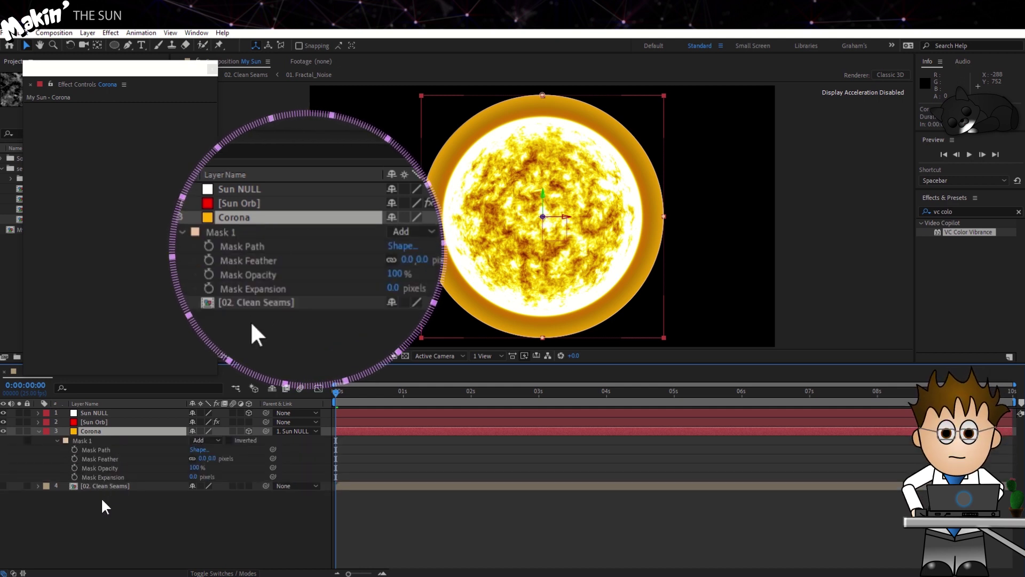
click(201, 458)
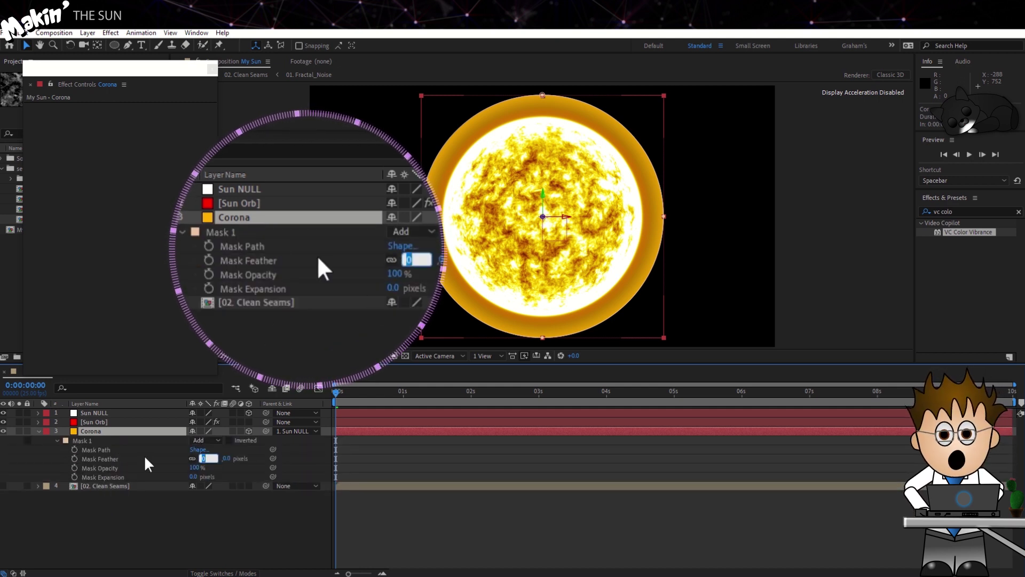
text(250)
key(Return)
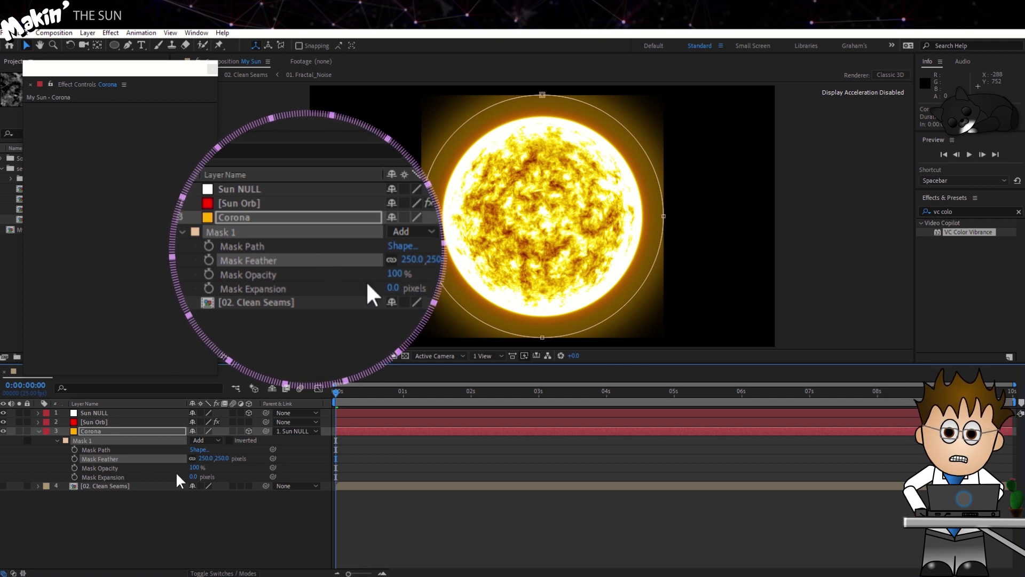
click(193, 476)
text(-2)
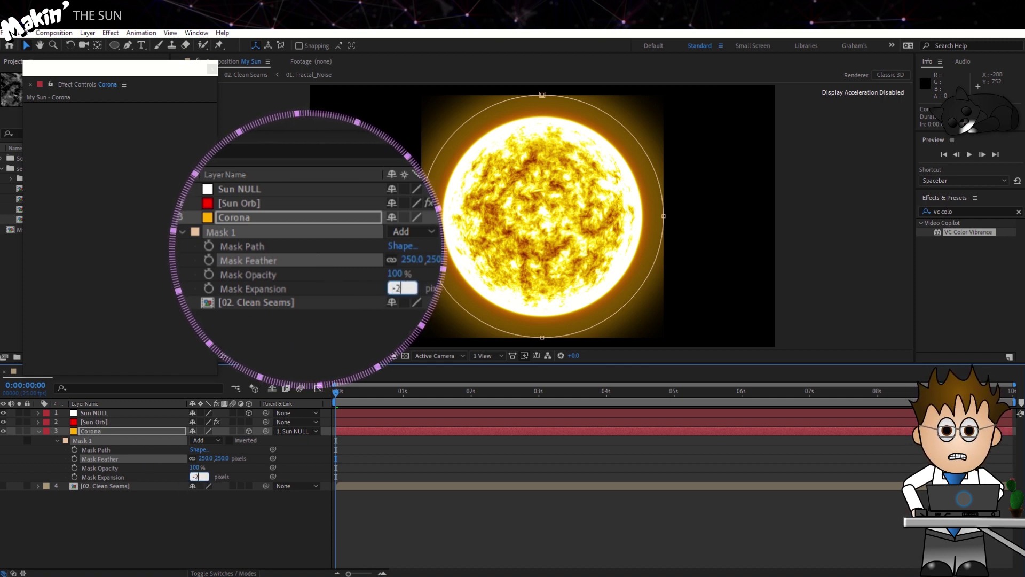
text(50)
key(Return)
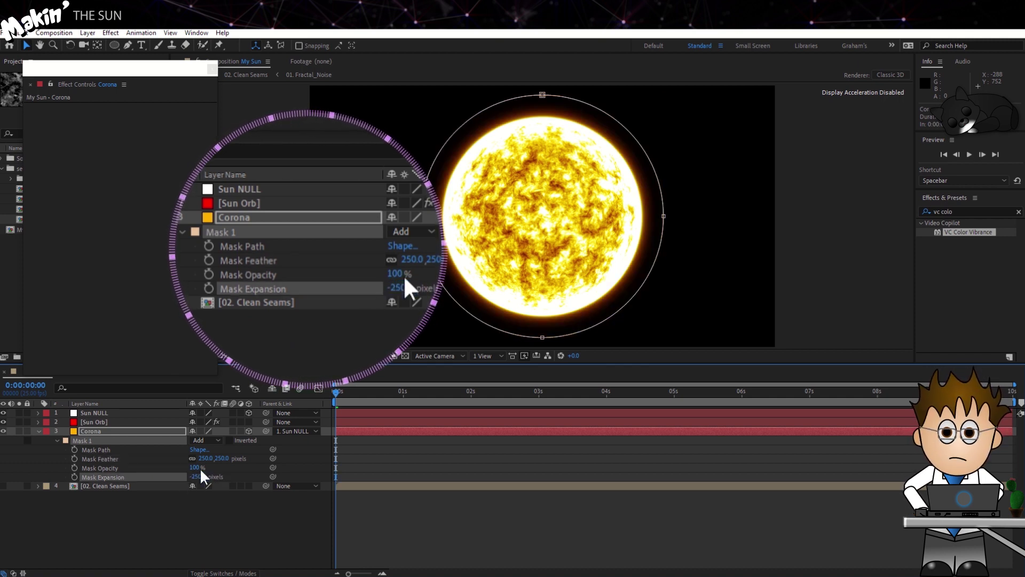
Scale the Corona layer up to 189%
click(160, 510)
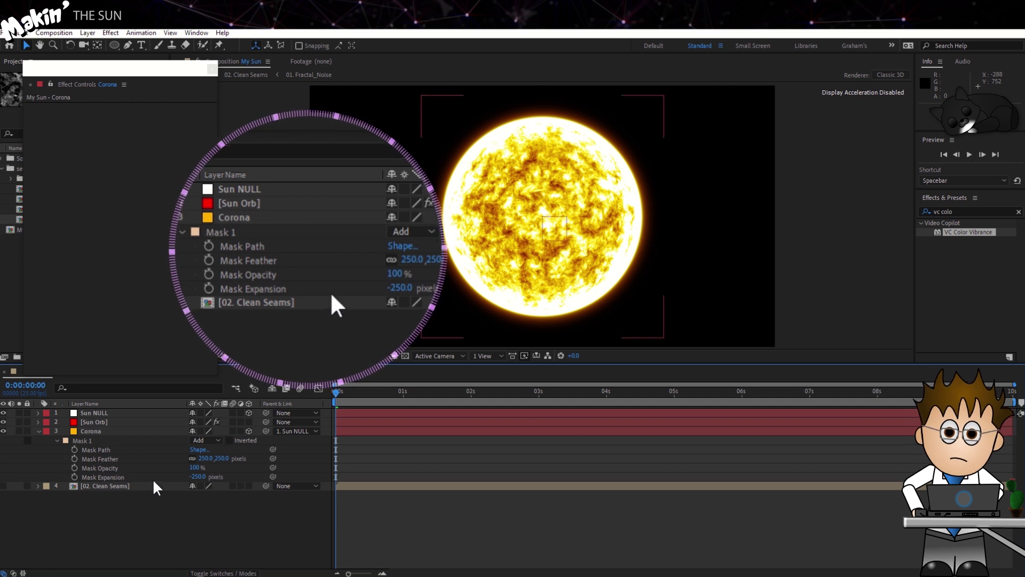
click(110, 431)
key(s)
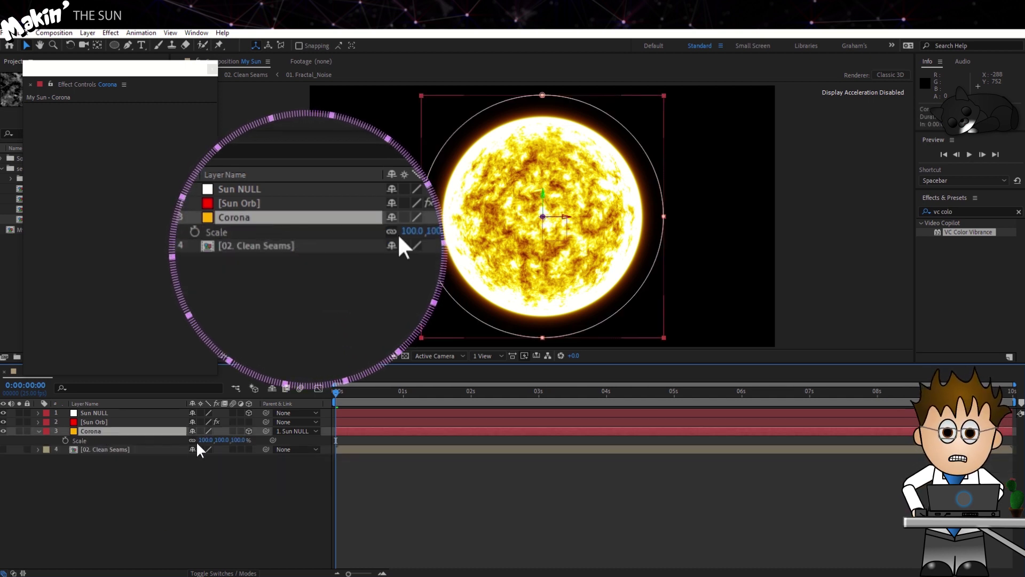
drag(202, 440, 236, 444)
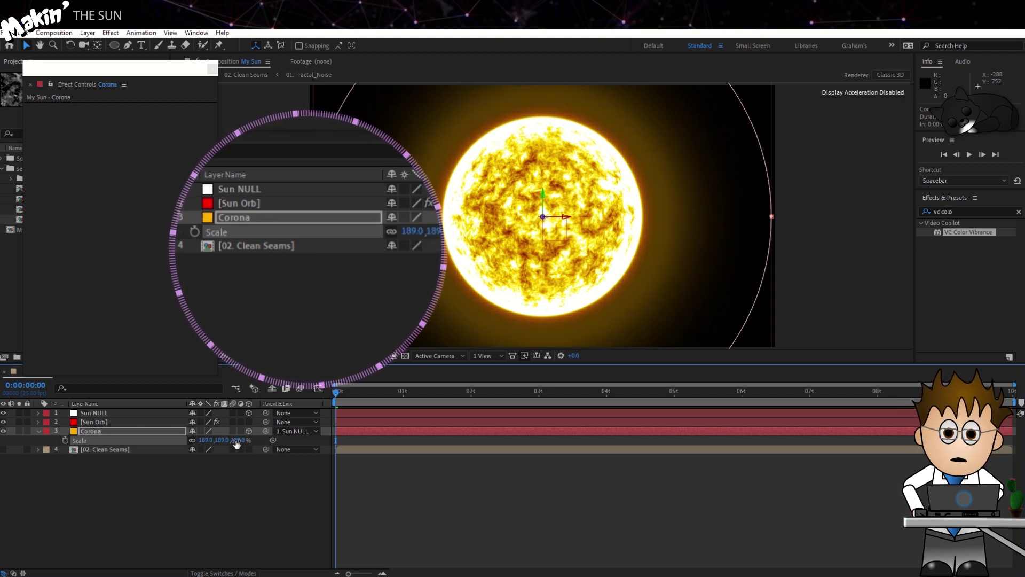
click(138, 421)
Switch the Sun Orb and Corona blending modes to Screen
click(227, 573)
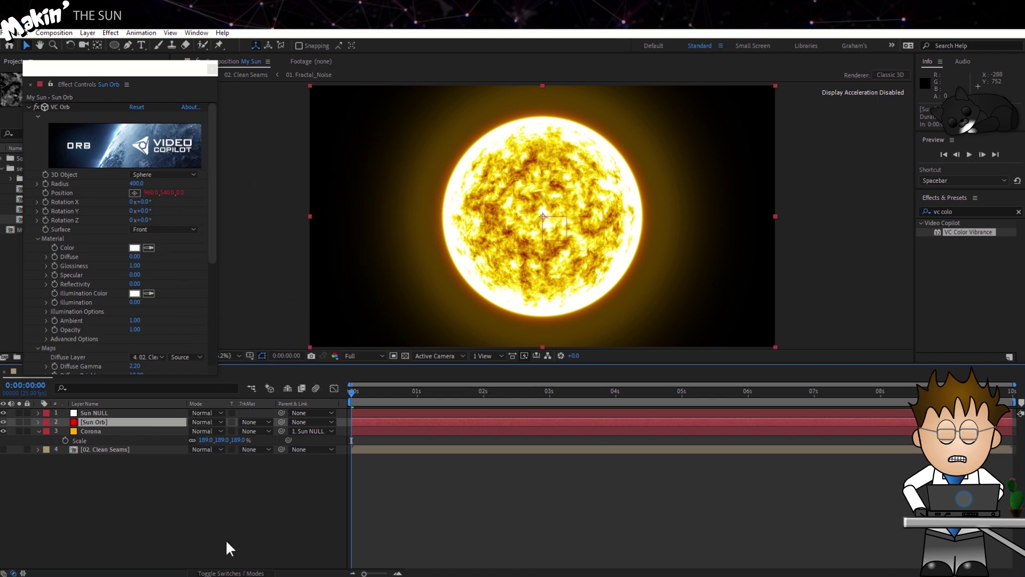
click(218, 422)
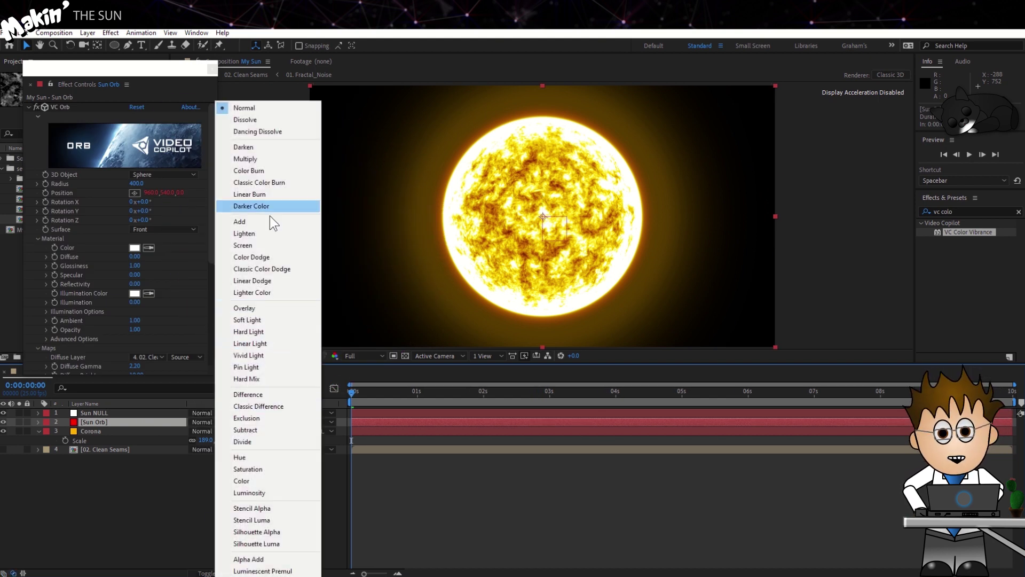
click(272, 245)
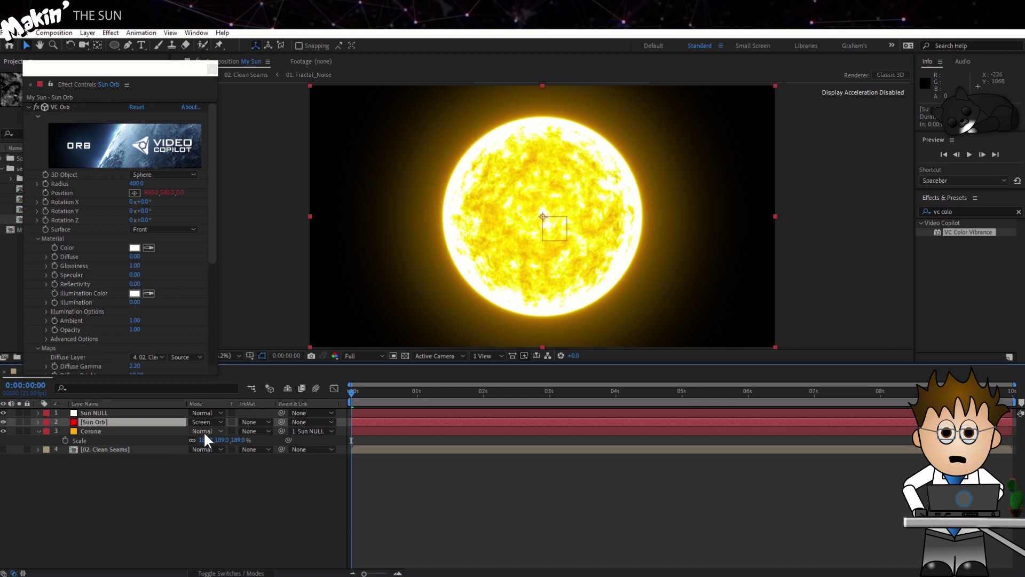
click(204, 431)
click(264, 246)
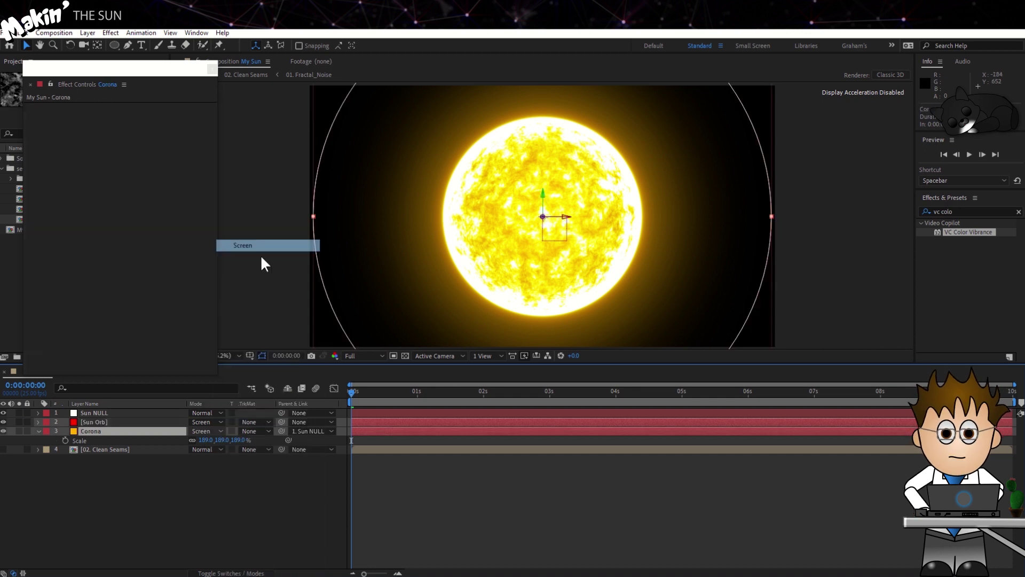
click(168, 473)
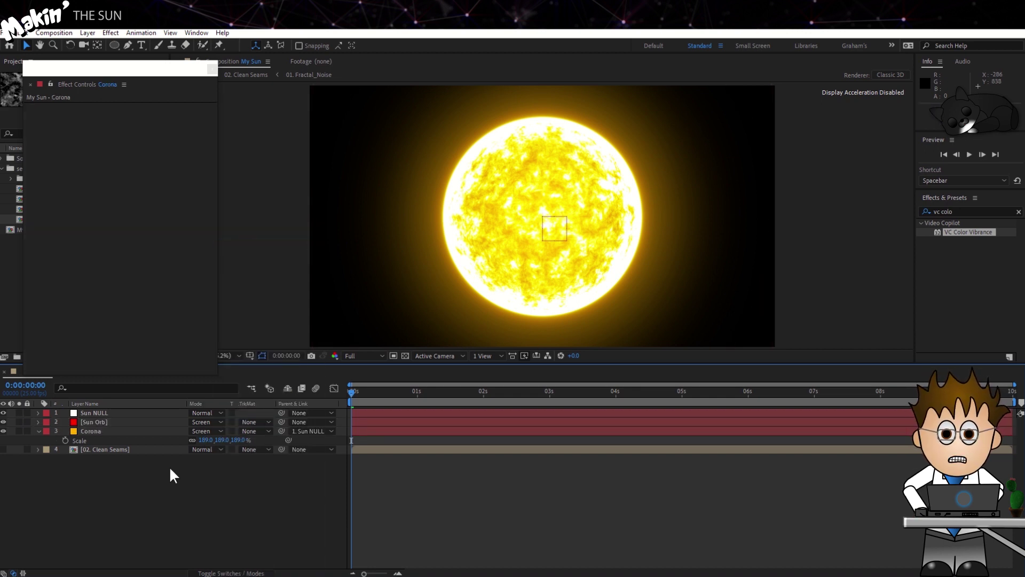
Add a new camera layer, Camera 1, with default settings
click(89, 32)
mouse_move(189, 44)
click(309, 80)
click(348, 351)
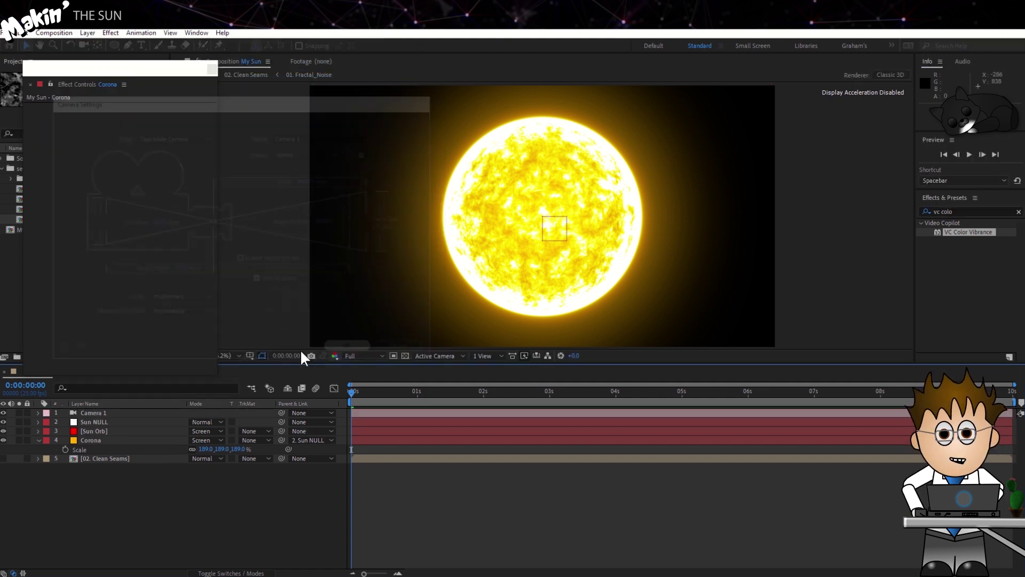
Orbit Camera 1 around the sun with the Unified Camera tool
click(83, 45)
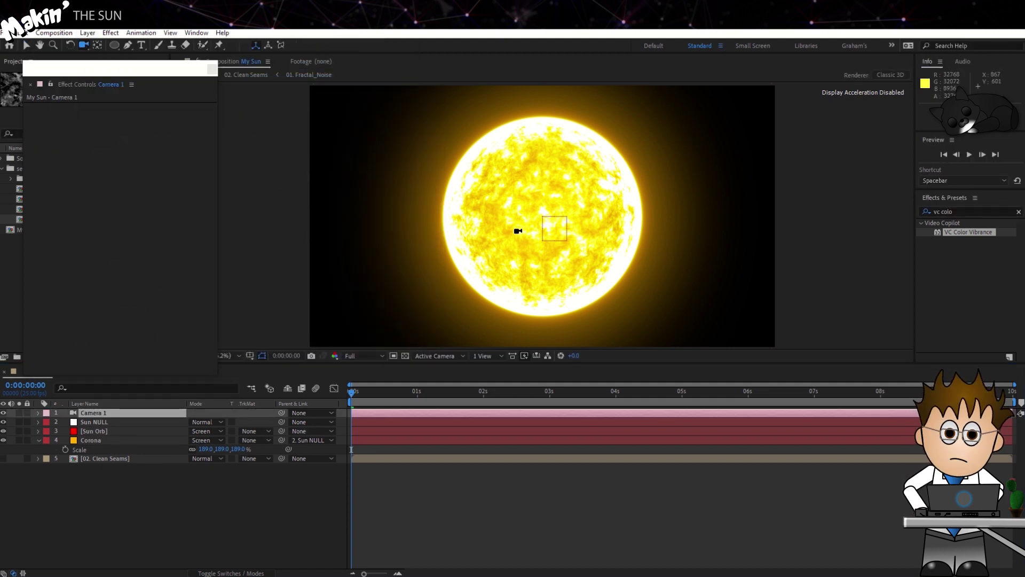
drag(519, 232, 625, 239)
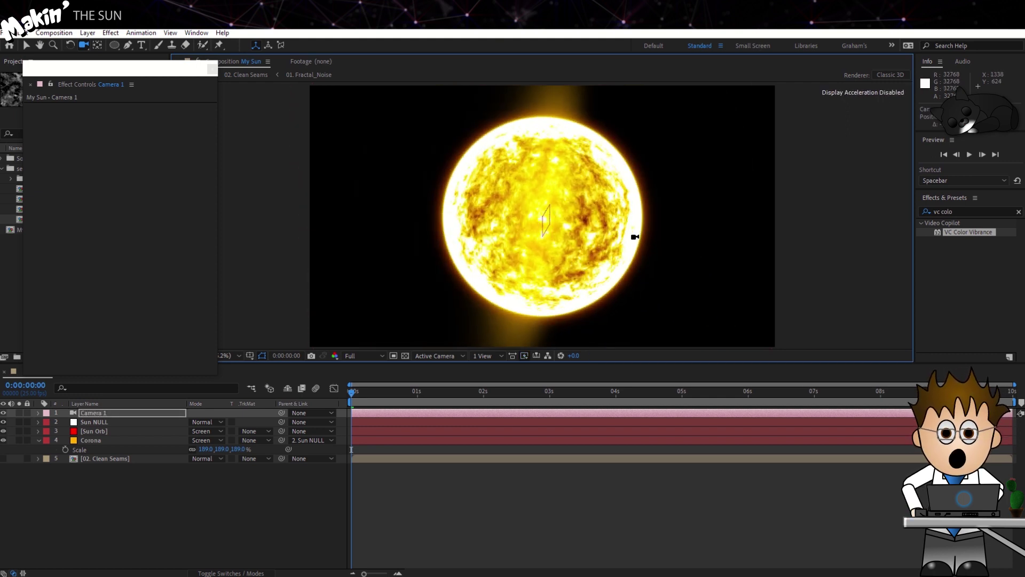
click(108, 439)
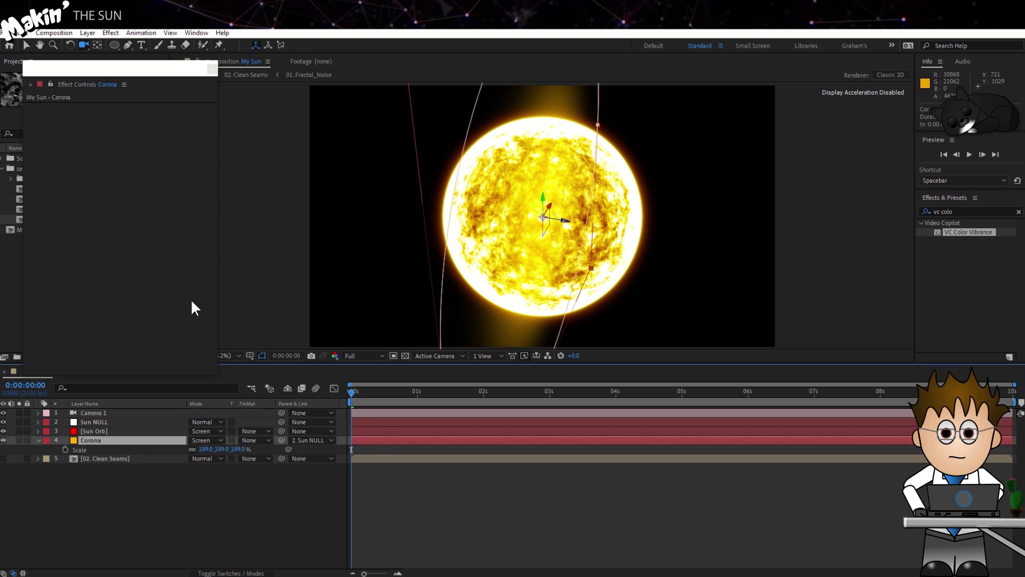
Set Corona's Auto-Orient to Orient Towards Camera
click(86, 33)
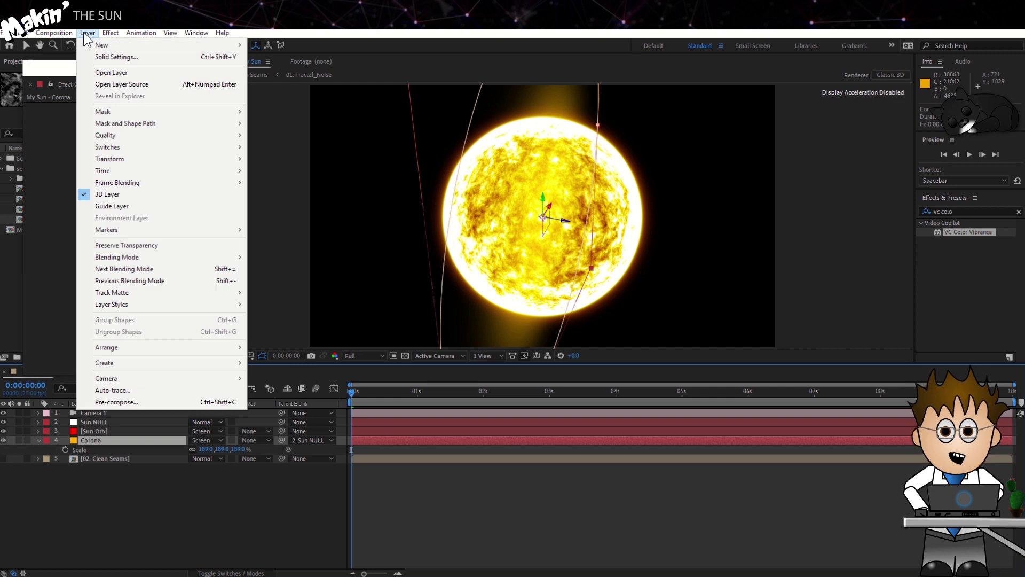
mouse_move(172, 159)
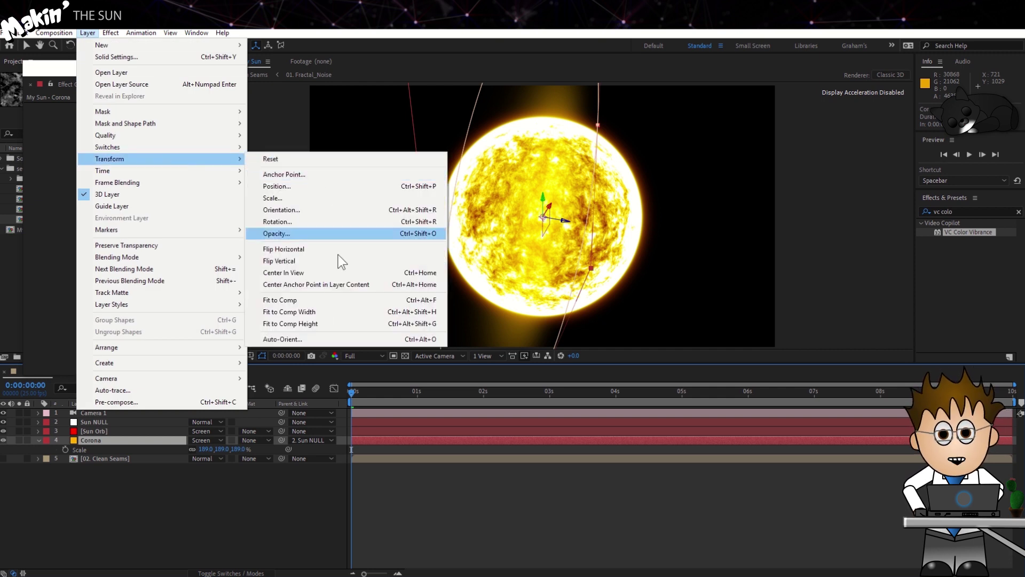
click(325, 340)
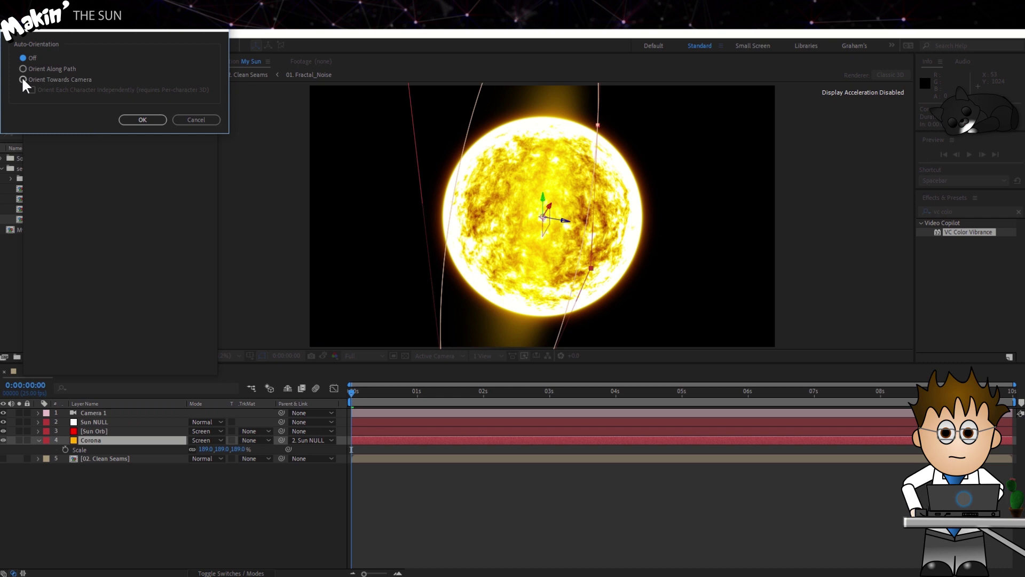
click(155, 121)
Orbit Camera 1 again to check the corona faces the camera
click(97, 414)
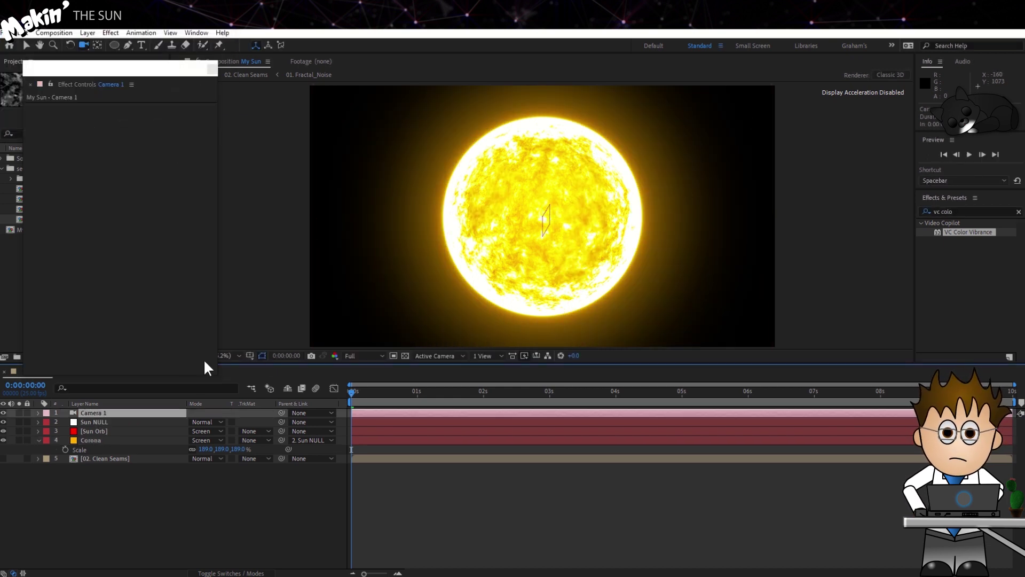
drag(545, 270, 487, 234)
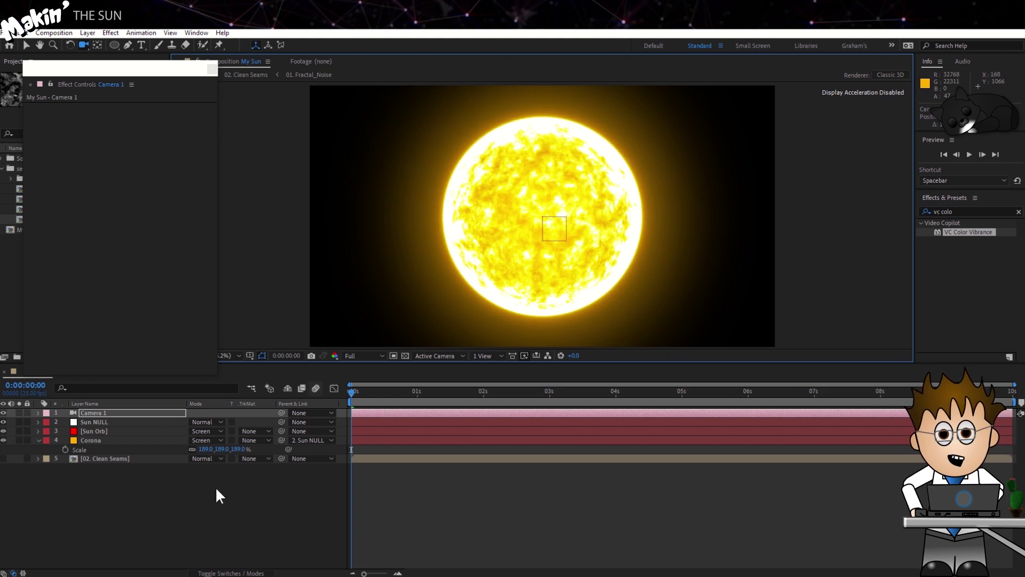
click(150, 486)
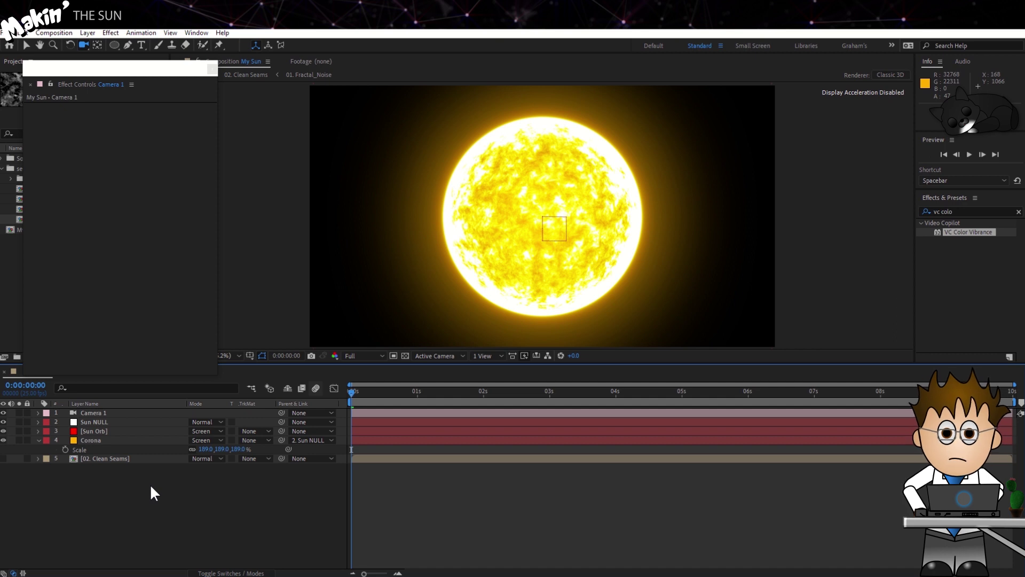
Create a comp-sized solid named Particle Flares
click(87, 33)
mouse_move(92, 46)
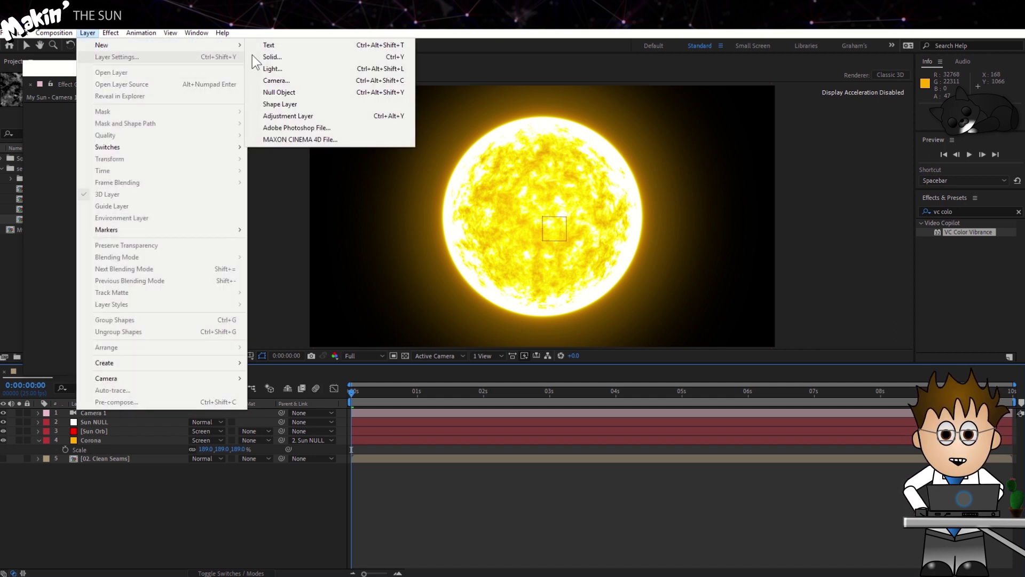
click(302, 57)
click(302, 243)
click(299, 120)
key(ctrl+a)
text(Particle Flare)
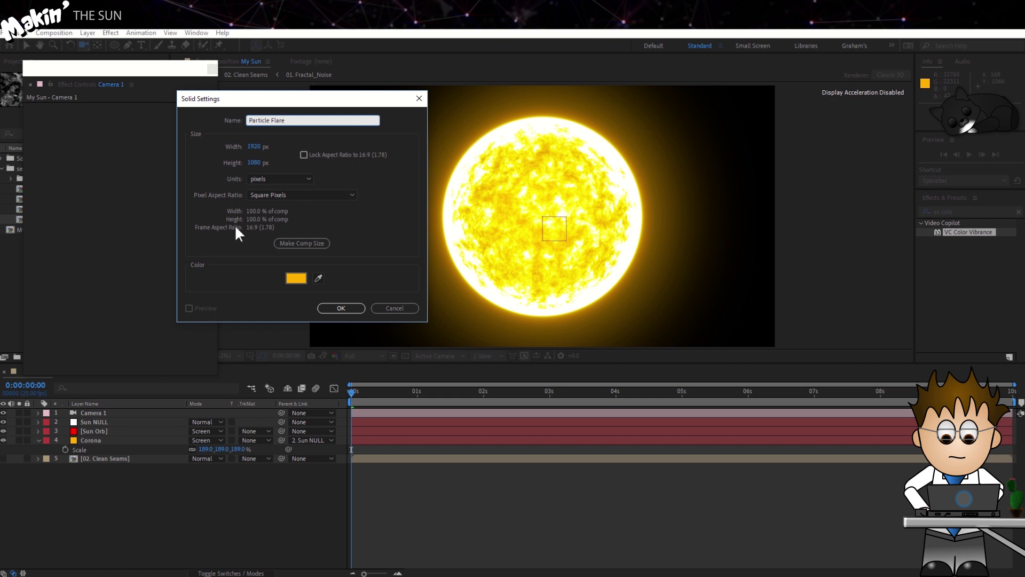
click(342, 308)
Search Effects & Presets for 'cc particl' and drag out CC Particle World
drag(960, 212, 903, 212)
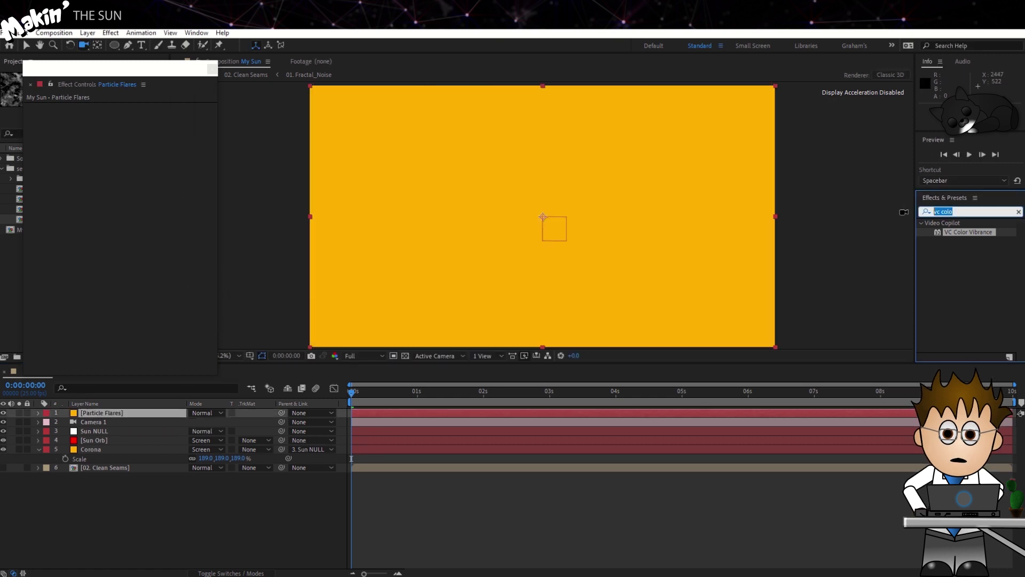
text(cc particle)
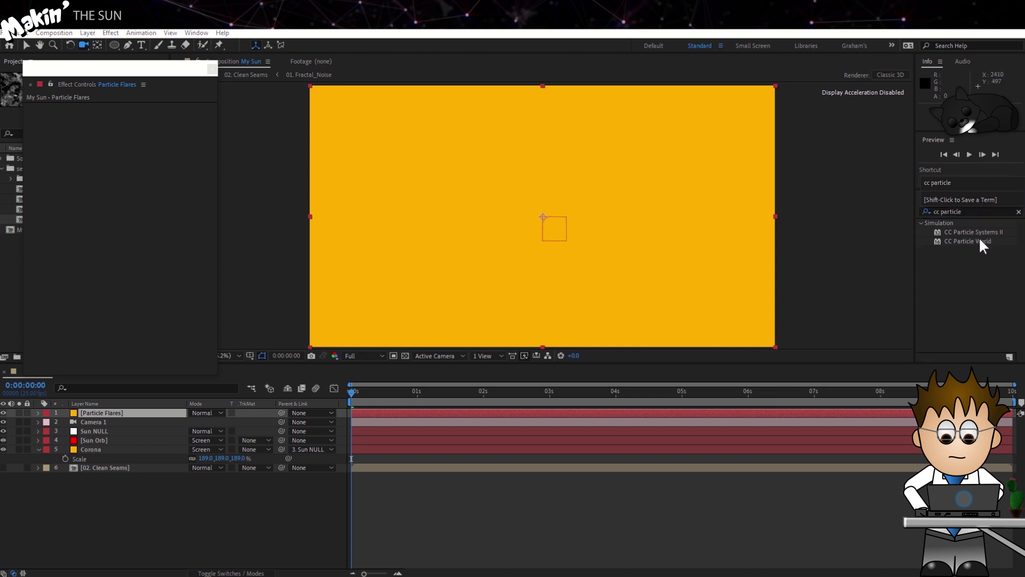
drag(979, 239, 133, 353)
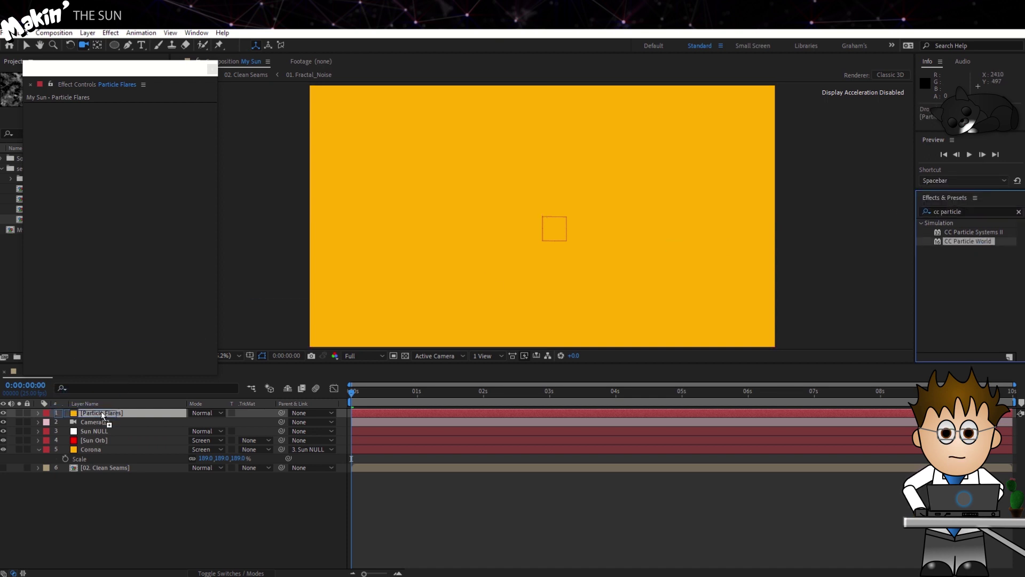
Apply CC Particle World, hide motion path, grid, horizon and axis box, and set Longevity 5
drag(101, 411, 101, 412)
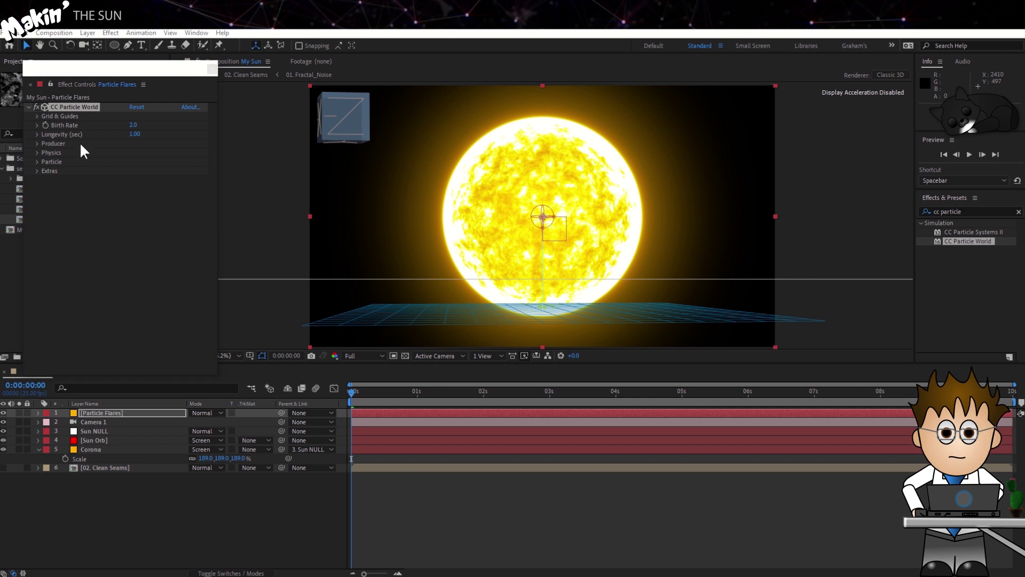
click(37, 116)
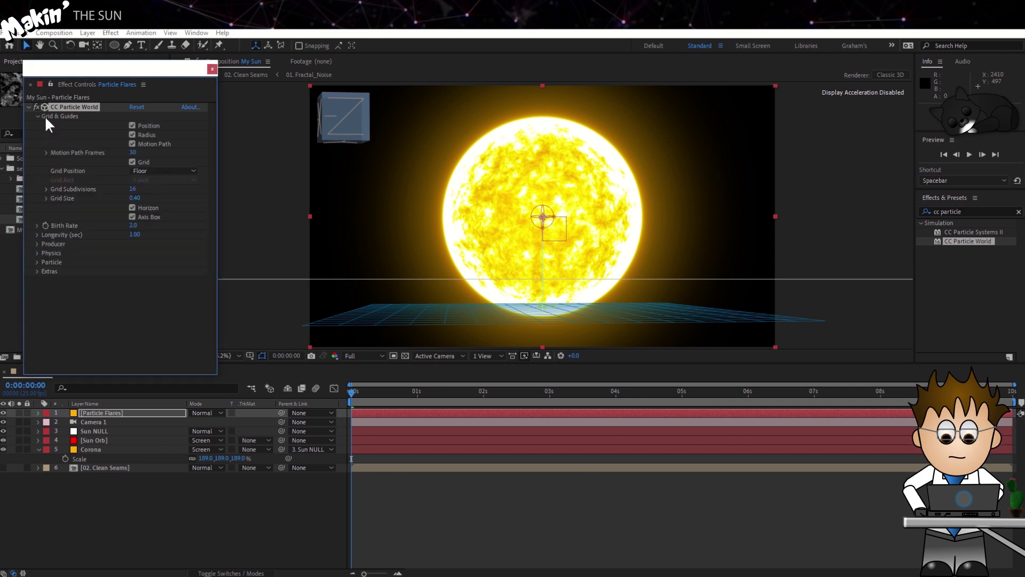
click(133, 142)
click(132, 161)
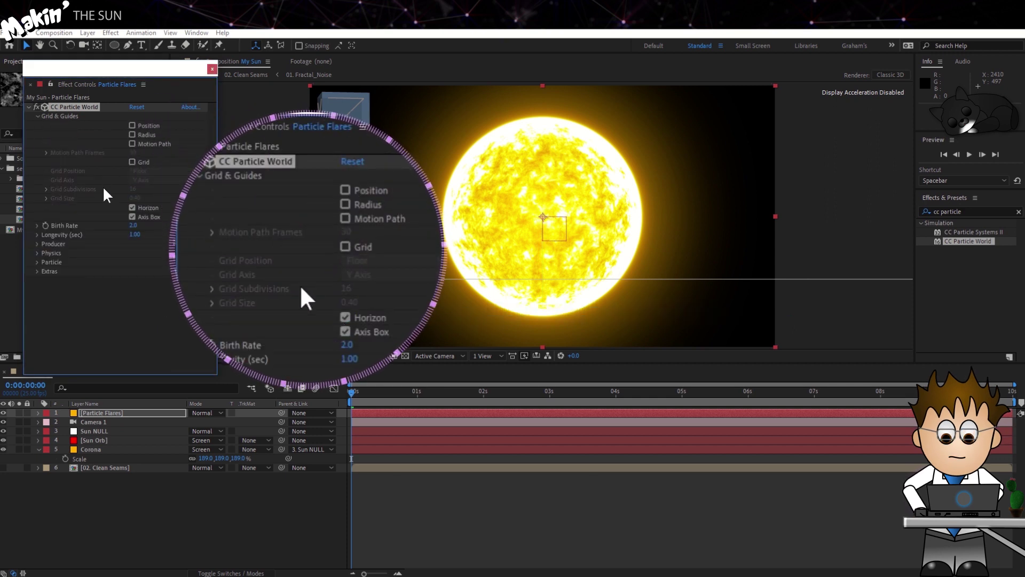
click(132, 207)
click(133, 216)
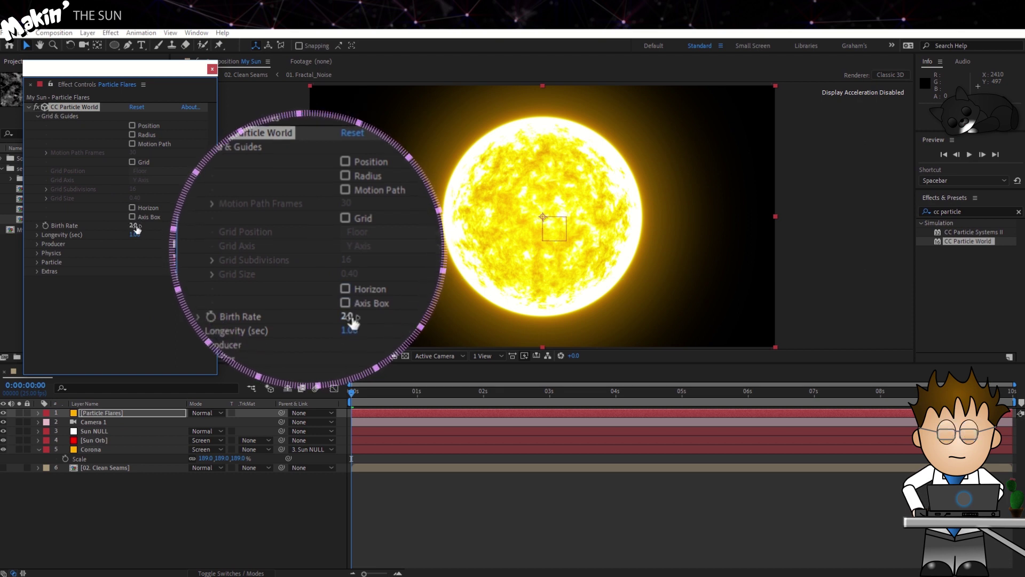
click(135, 235)
text(5)
key(Return)
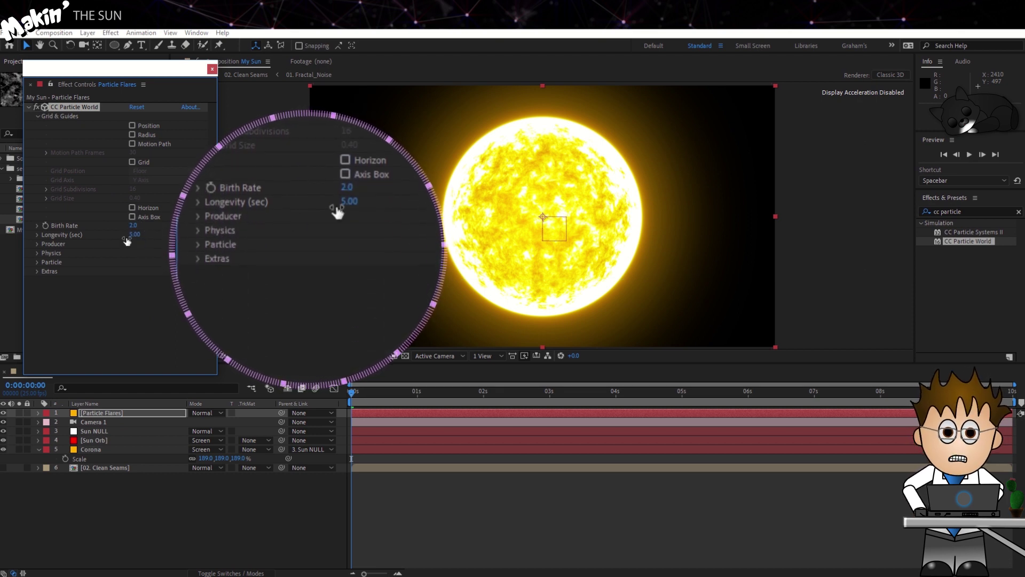
Link the producer's Radius Y and Radius Z to Radius X with the pick whip
click(44, 244)
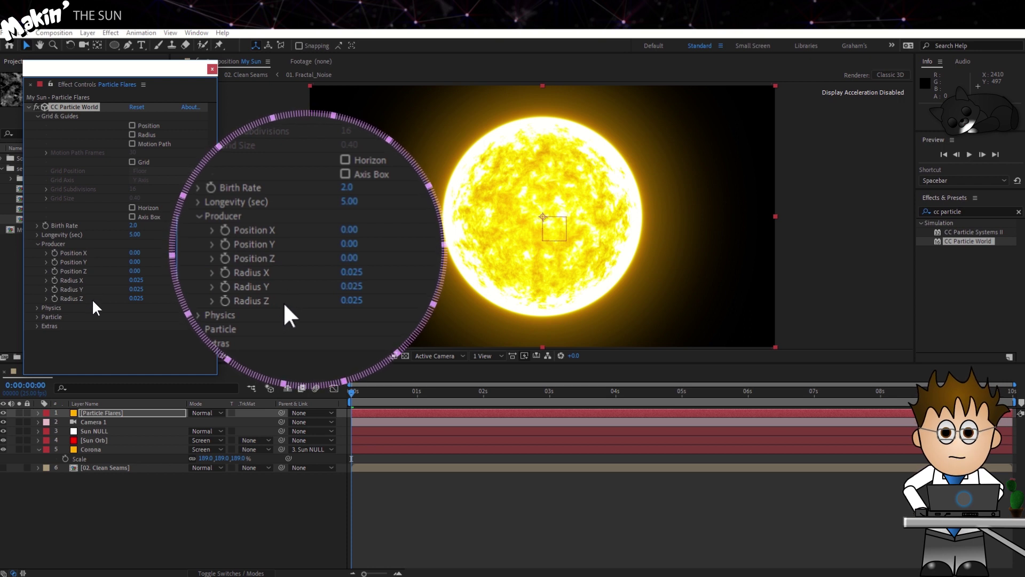
click(38, 413)
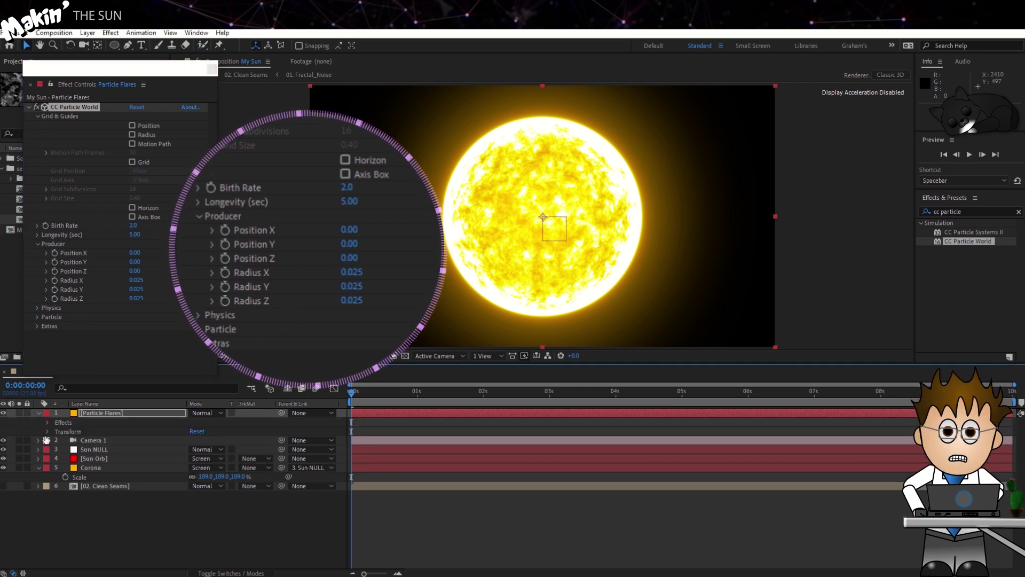
click(48, 422)
click(57, 431)
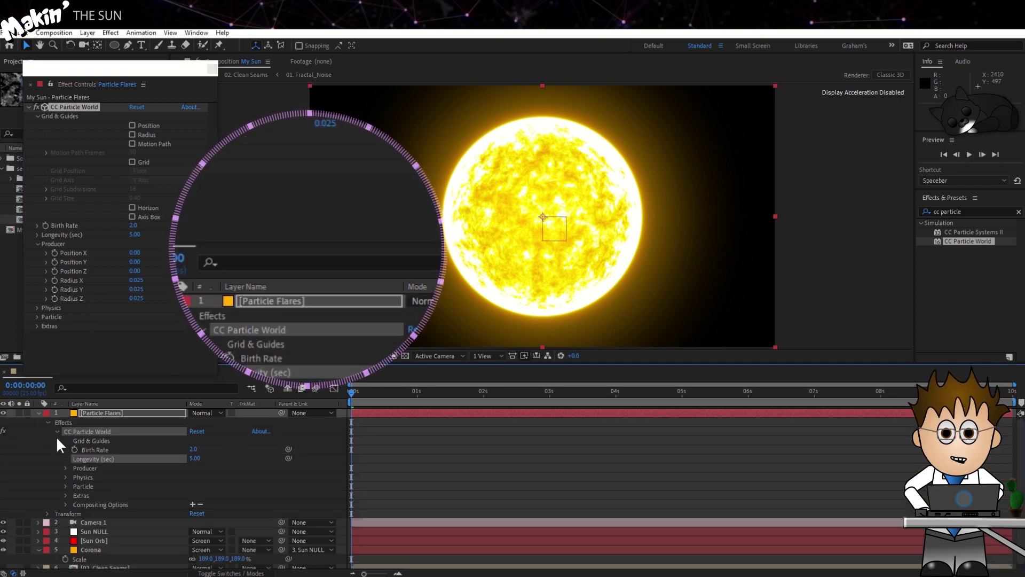
click(65, 468)
drag(288, 522, 101, 504)
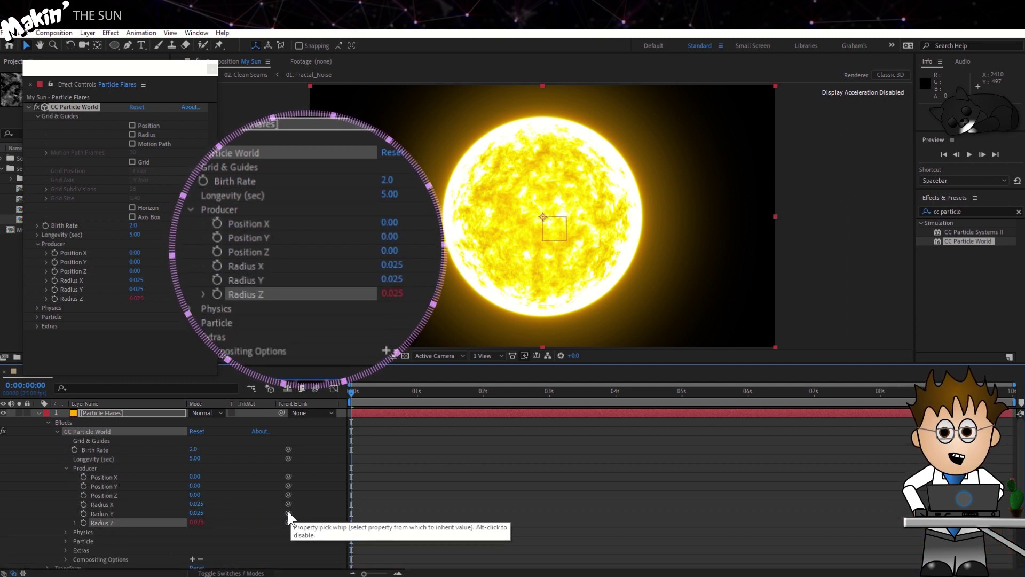
drag(289, 513, 111, 503)
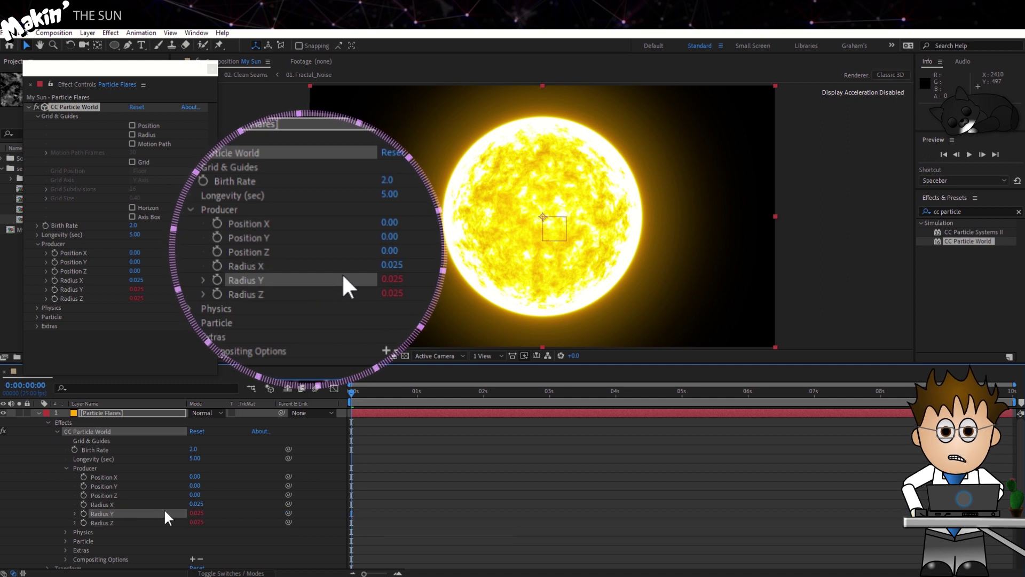
Set the particle Physics Gravity and Velocity to 0
click(36, 307)
click(137, 315)
text(00)
click(135, 297)
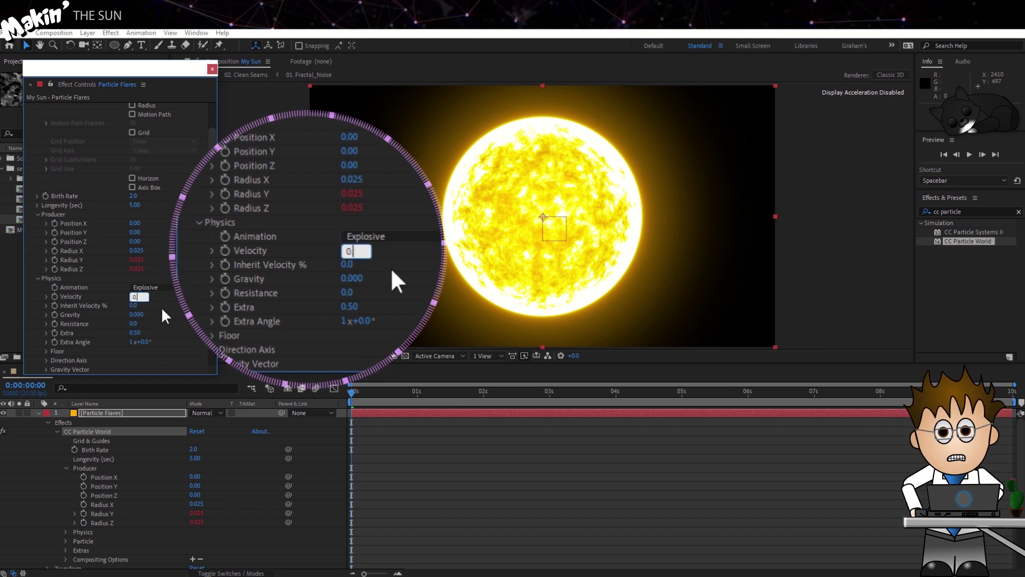
text(0)
key(Return)
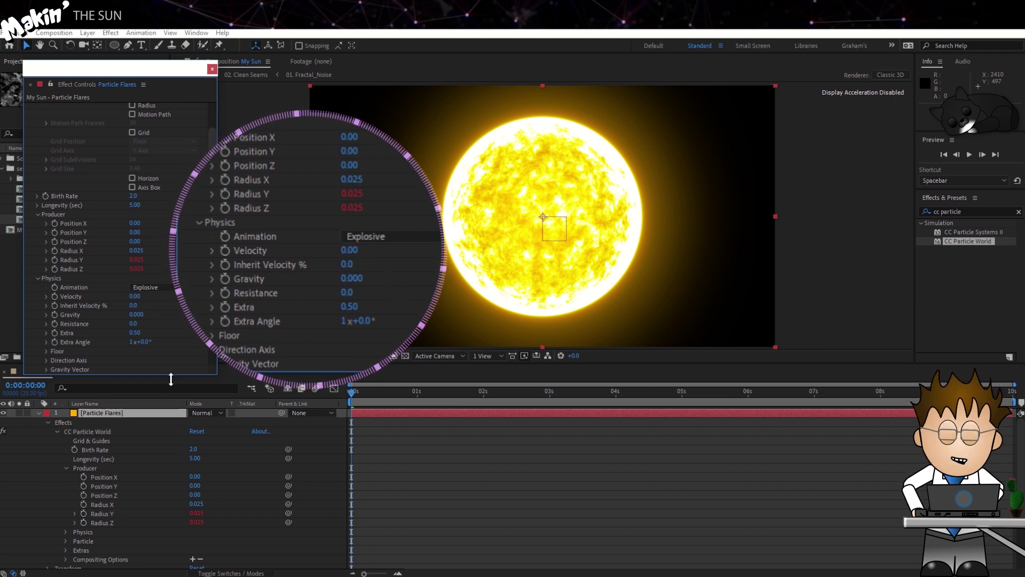
Move to 1 second and enlarge producer Radius X to 0.235
click(359, 394)
drag(360, 391, 417, 392)
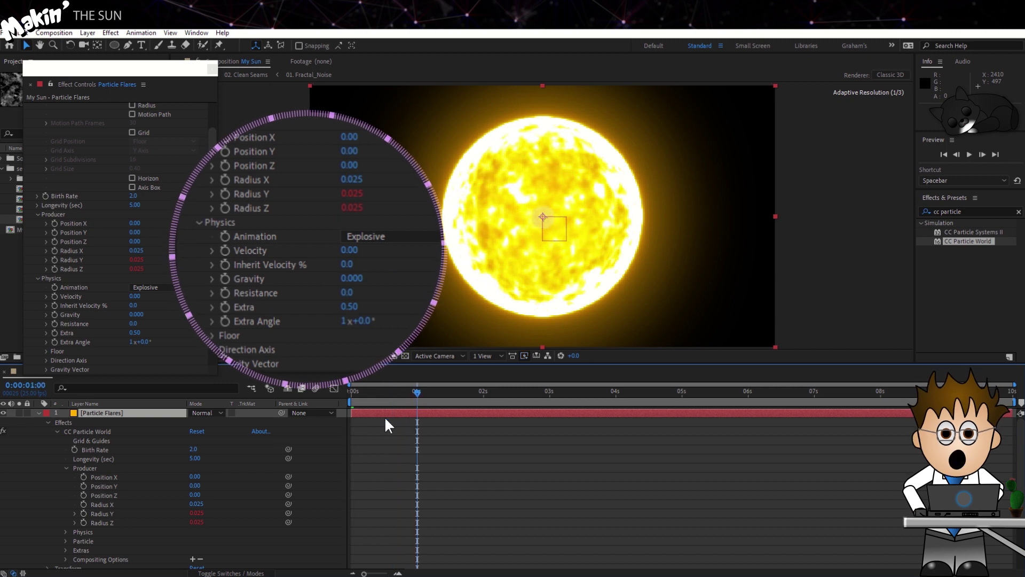
drag(195, 503, 207, 503)
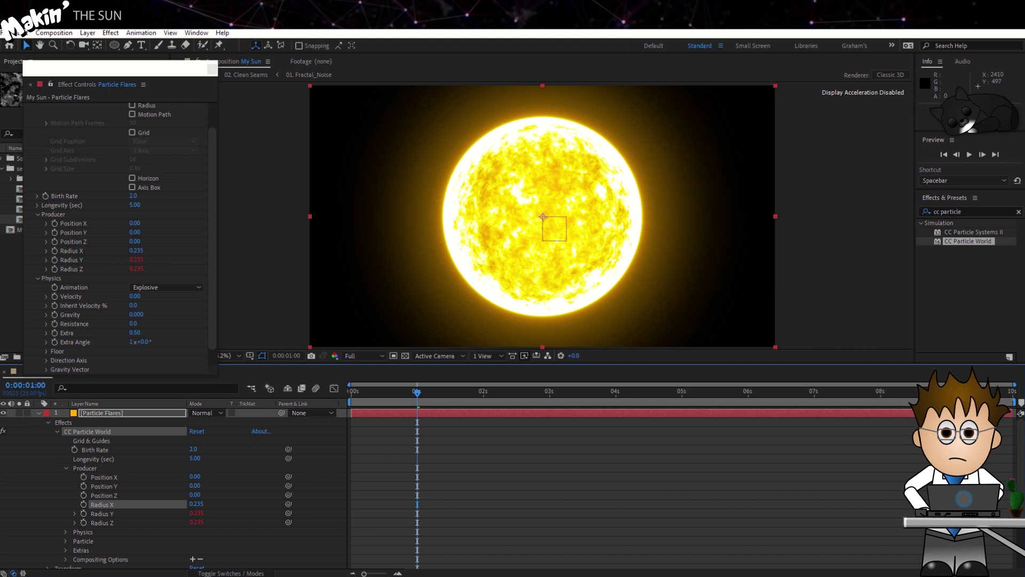
key(ctrl+shift+a)
click(87, 33)
Create a 200×200 solid named Tex
mouse_move(92, 45)
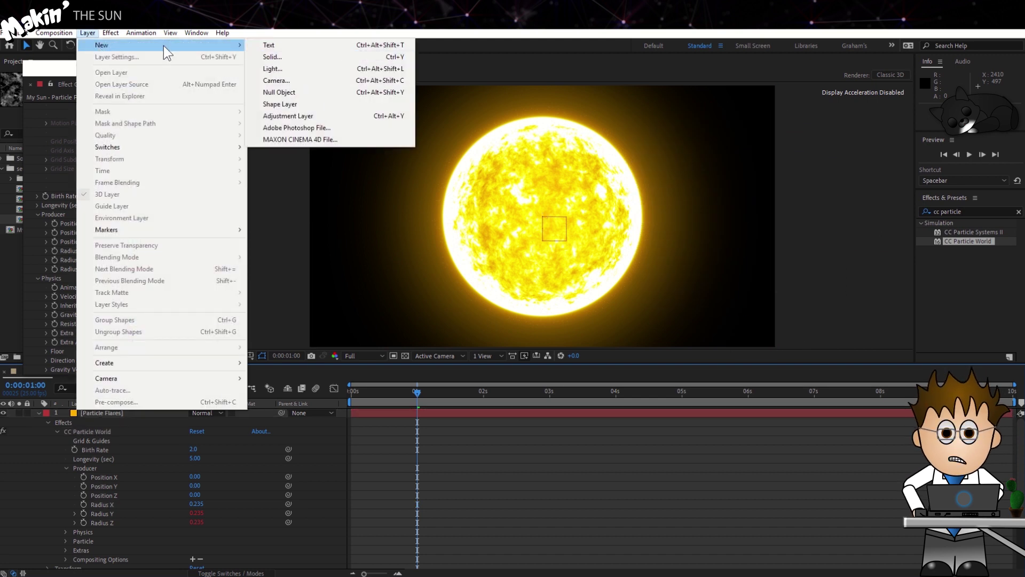
click(338, 58)
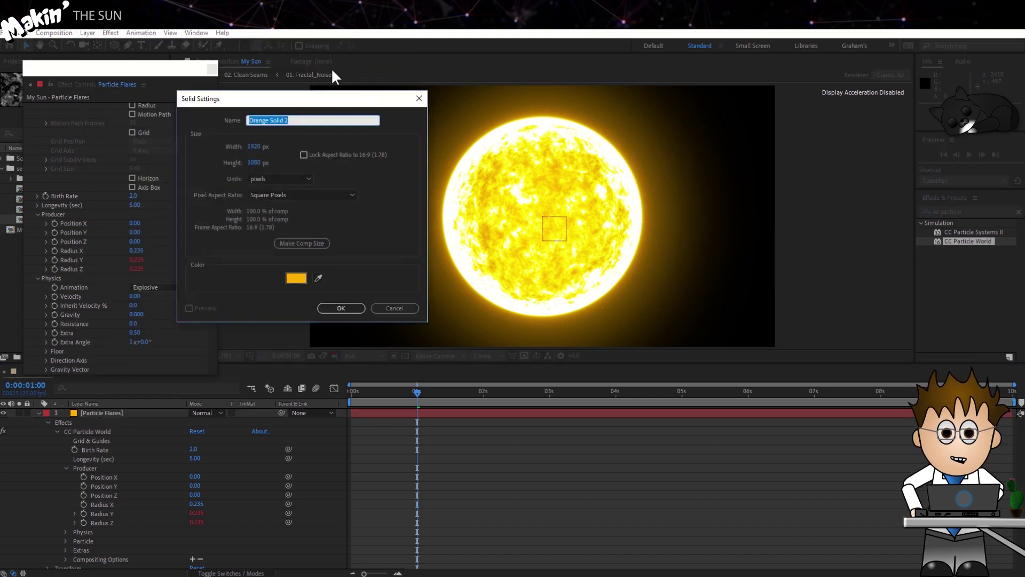
double_click(292, 144)
text(200)
click(258, 163)
text(200)
click(297, 140)
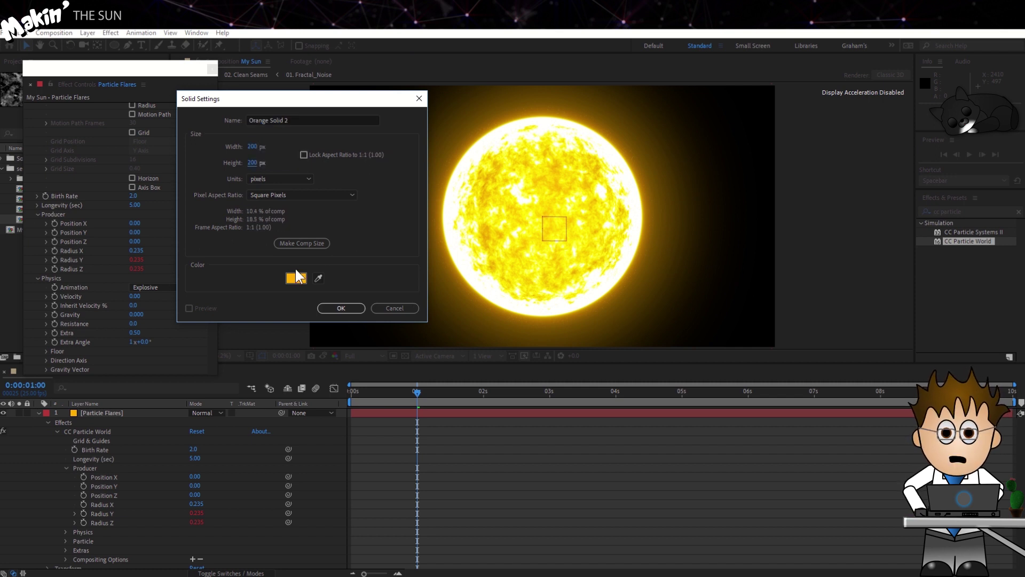
drag(290, 120, 202, 128)
text(Tex)
click(352, 308)
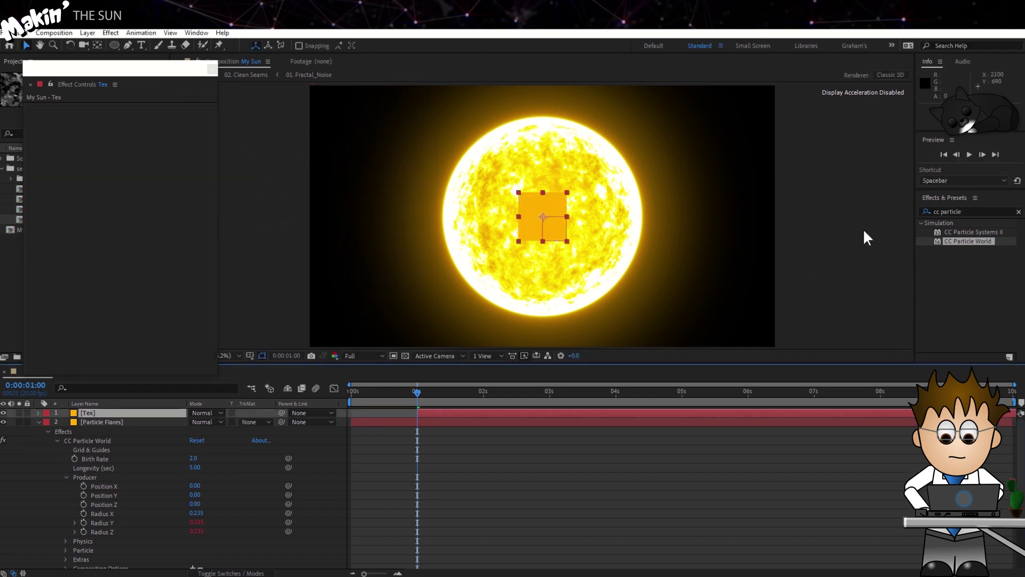
Apply Fractal Noise to Tex with Dynamic type and brightness -35
click(961, 209)
text(fract)
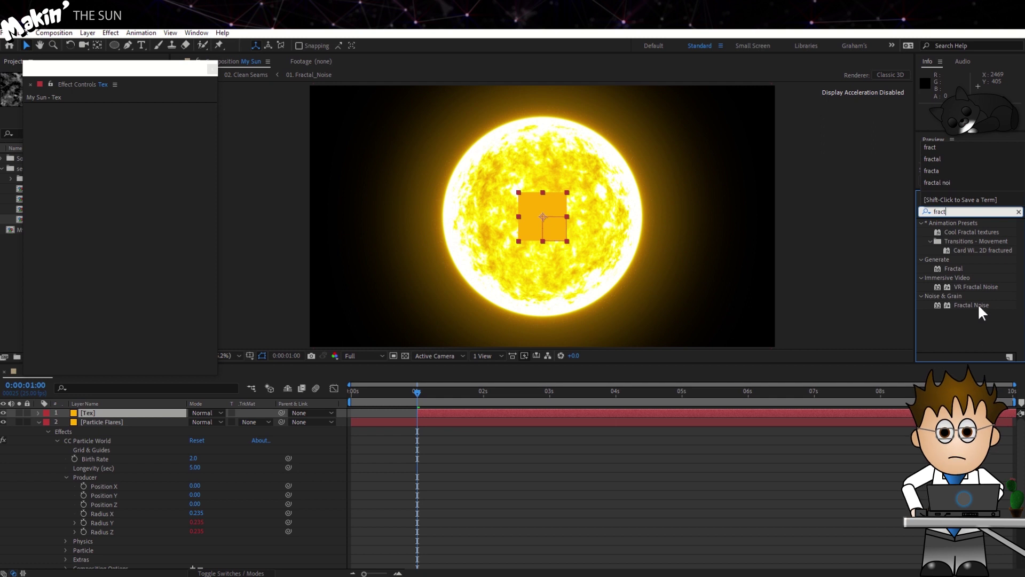
drag(978, 306, 98, 412)
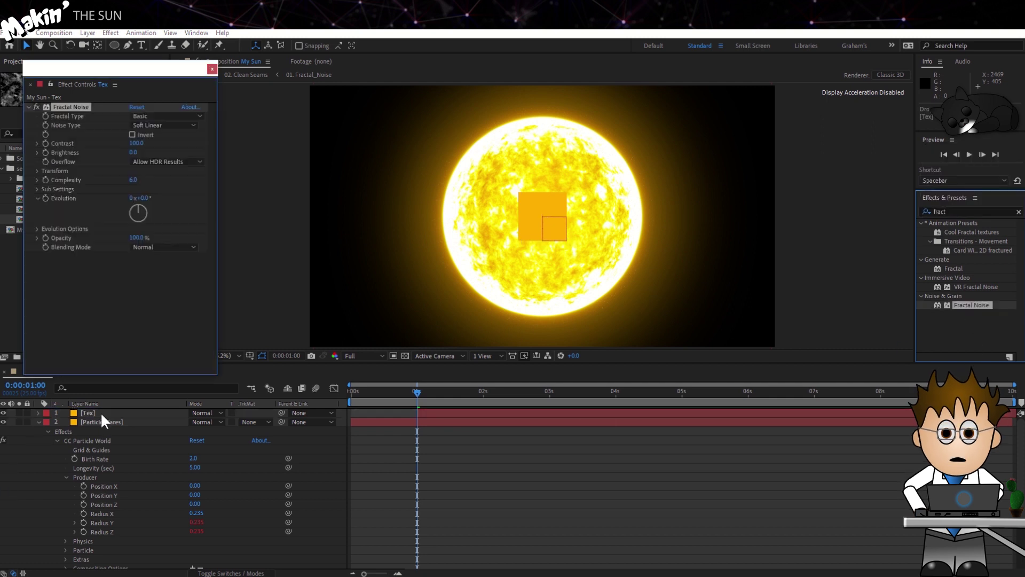
click(166, 115)
click(169, 185)
click(135, 153)
text(-35)
key(Return)
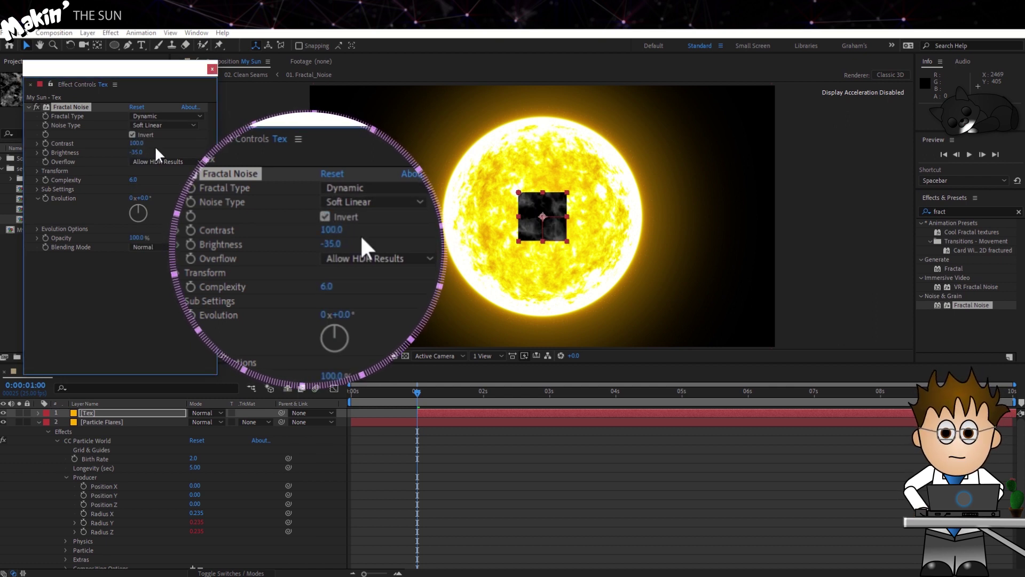
Set the noise Scale to 190 and give Evolution the expression time*150
click(38, 171)
click(138, 198)
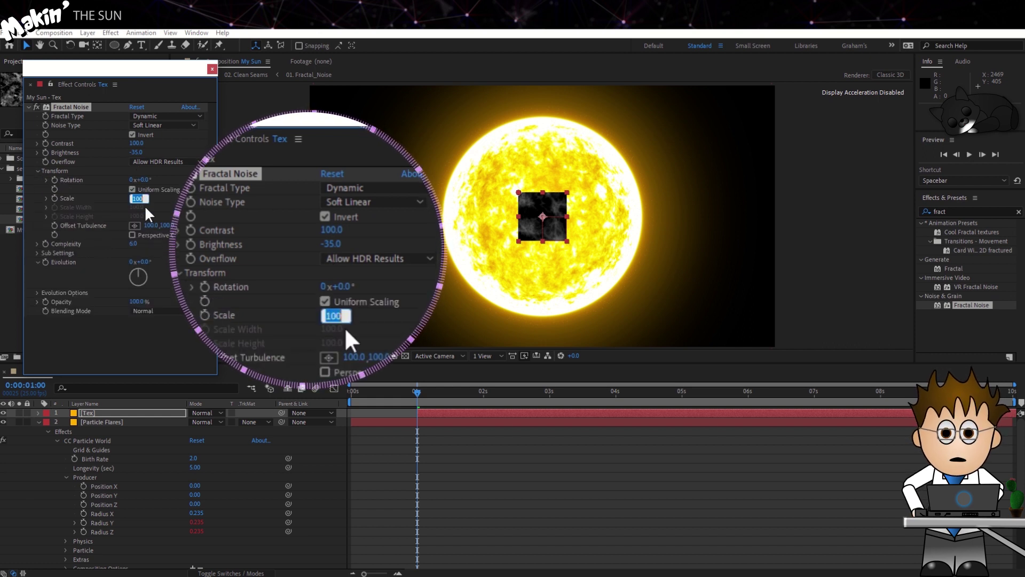
text(190)
key(Return)
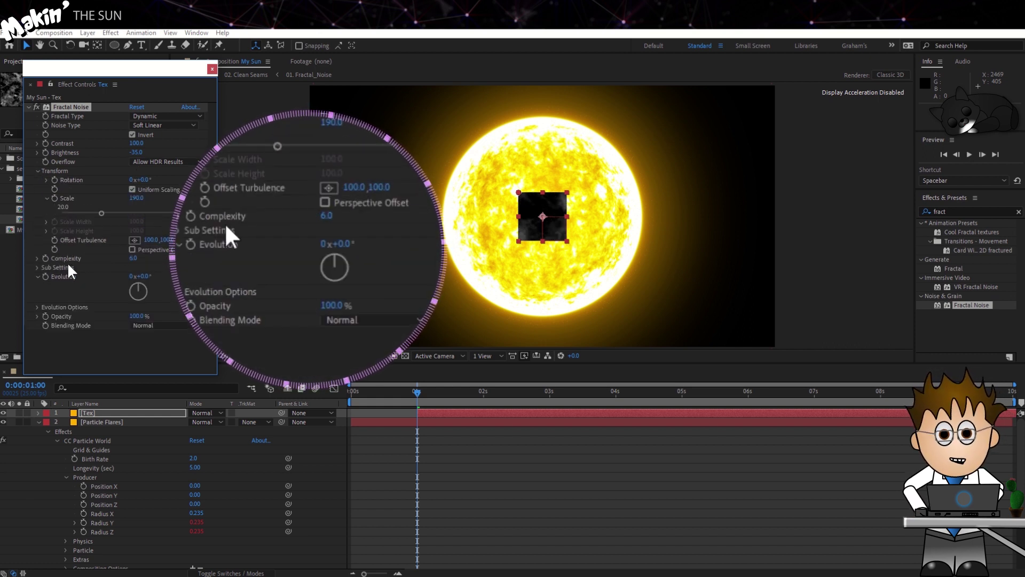
alt+click(45, 276)
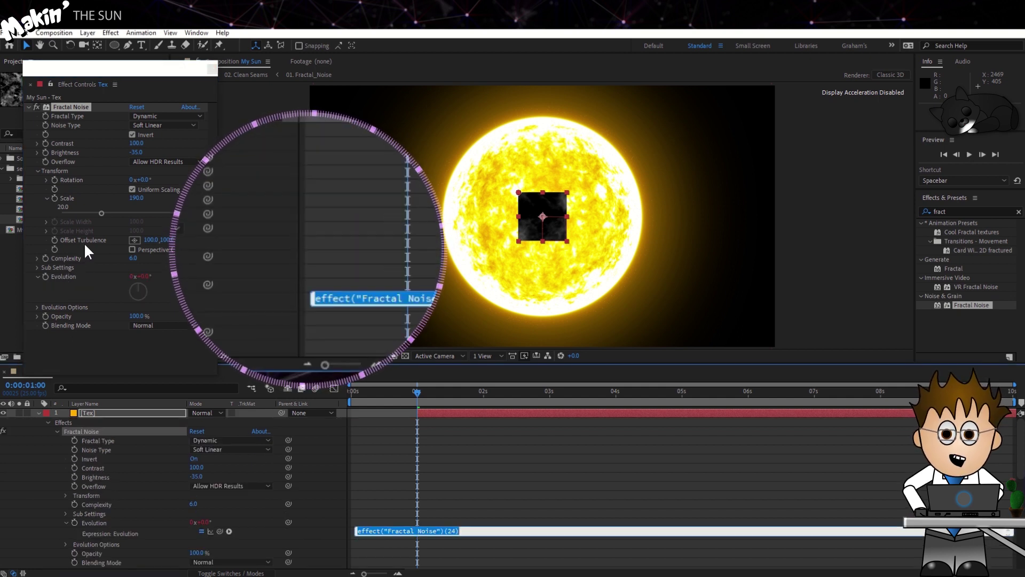
text(time*150)
Commit the Evolution expression and add an Offset Turbulence expression moving X at time*-50
click(111, 345)
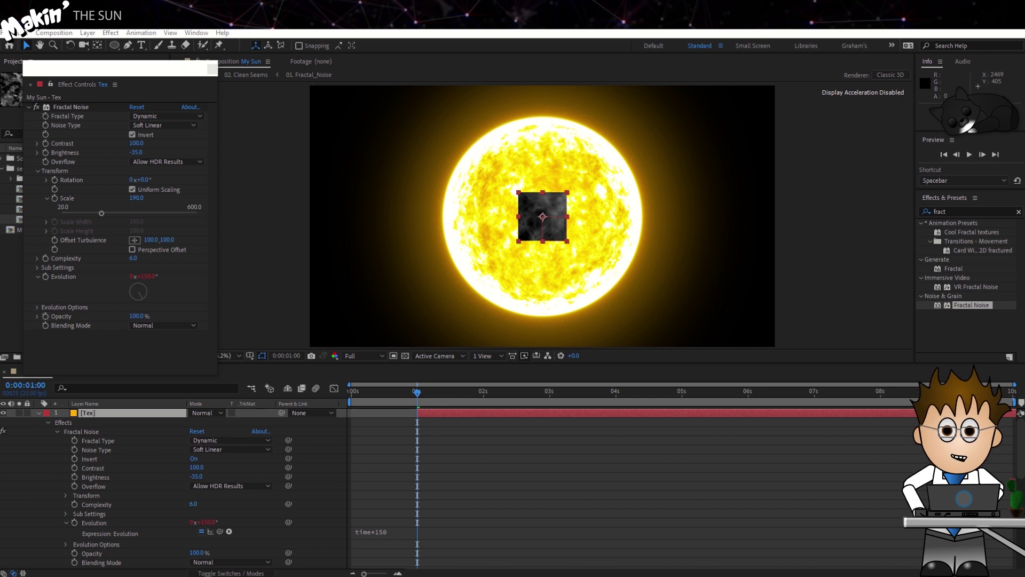
alt+click(55, 240)
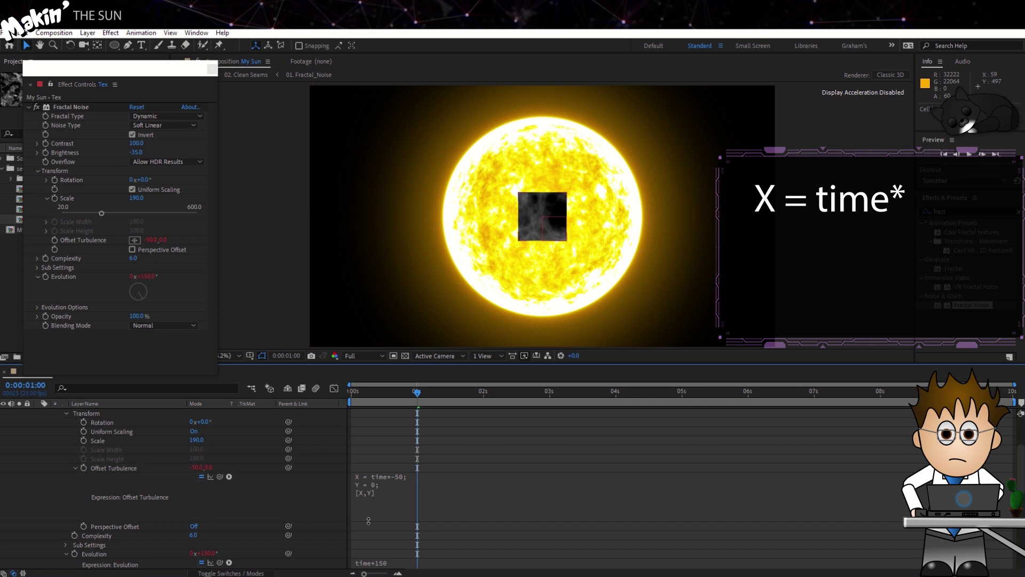
drag(369, 521, 370, 506)
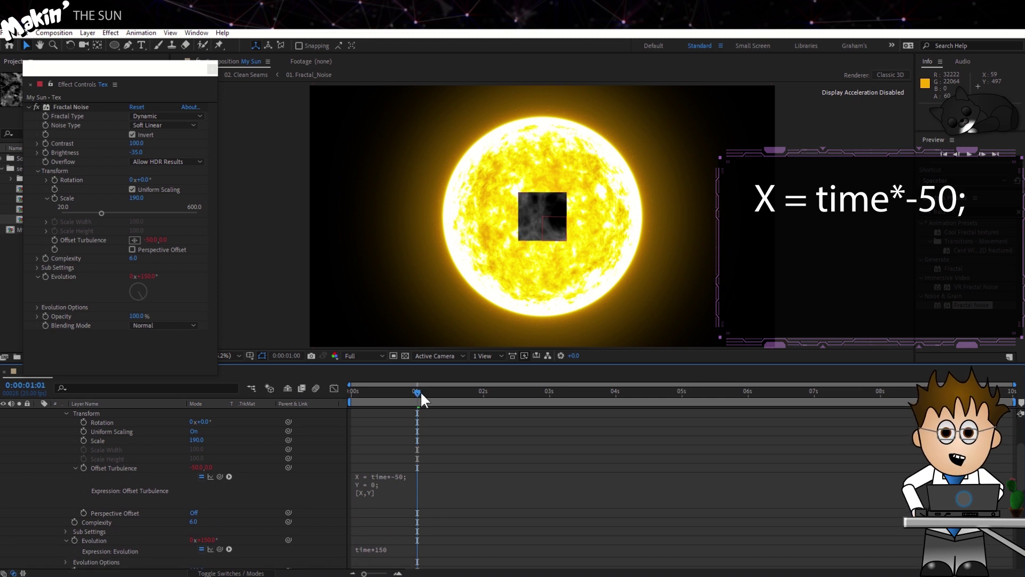
Preview the noise animation from 3 seconds and hide the Tex layer
drag(421, 391, 571, 393)
key(space)
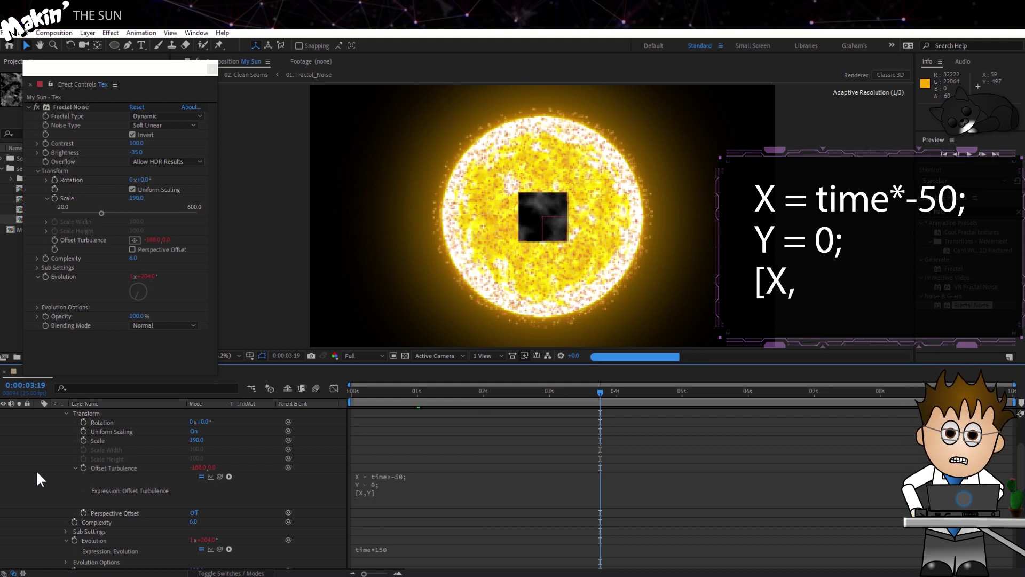
scroll(37, 467, up, 5)
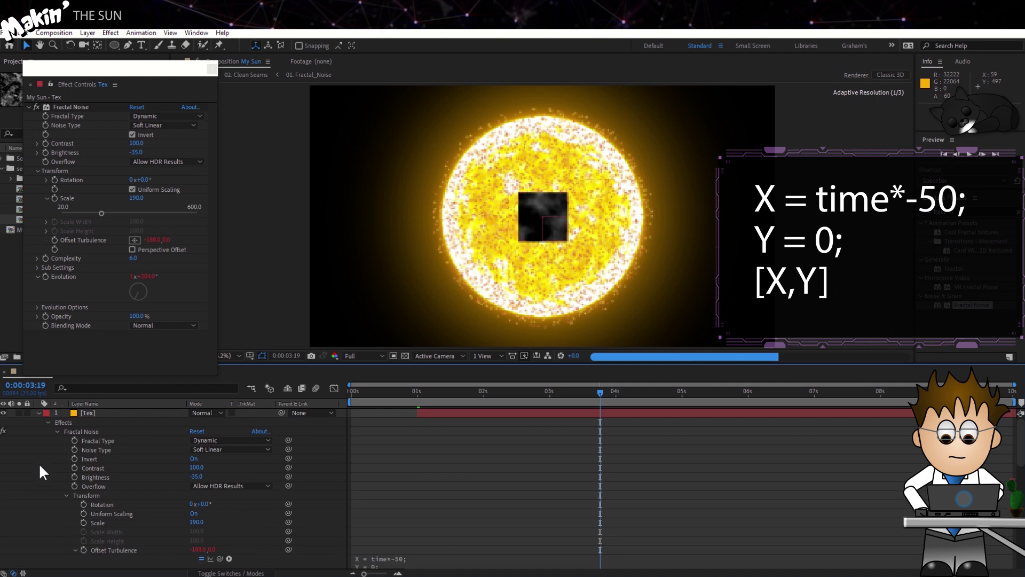
click(38, 413)
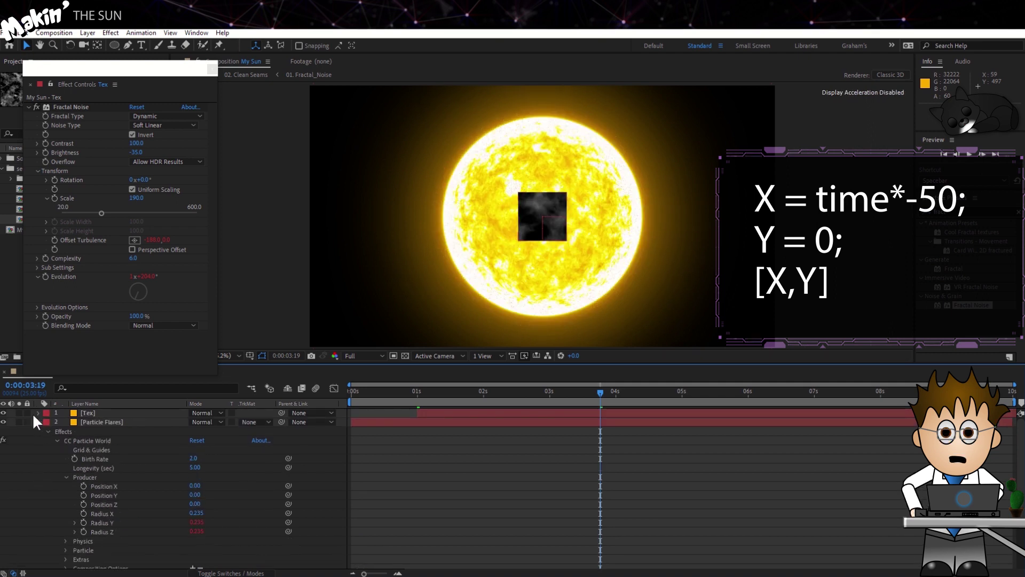
click(3, 413)
Set Particle Flares' Particle Type to Textured Faded Disc
click(85, 421)
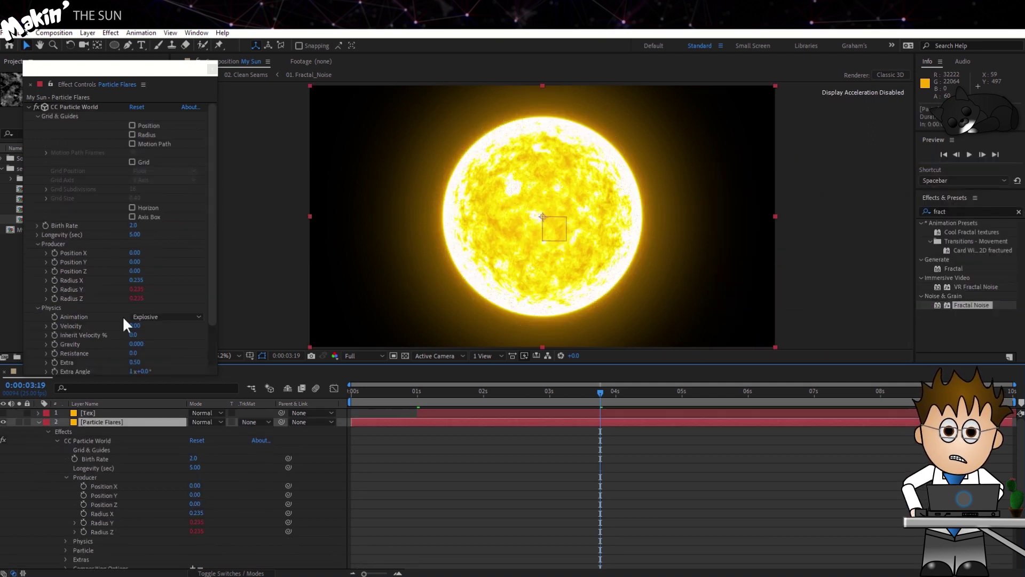
click(35, 243)
click(37, 253)
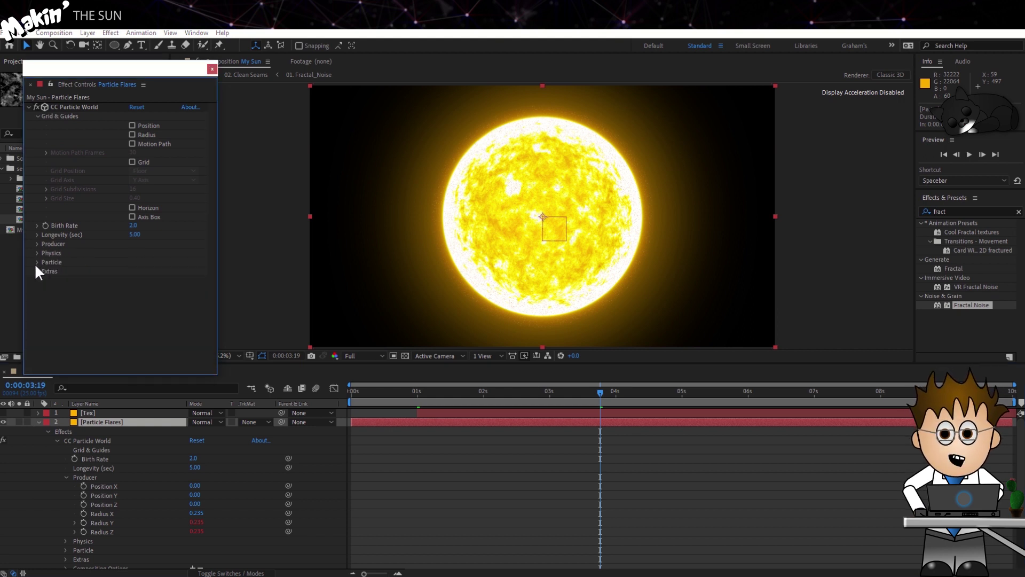
click(36, 261)
click(156, 232)
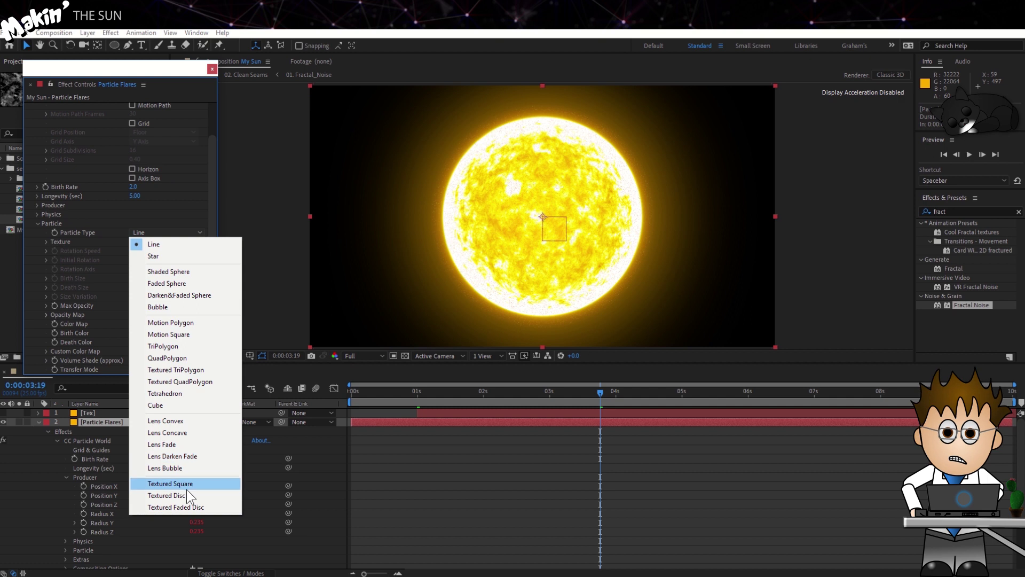
click(191, 508)
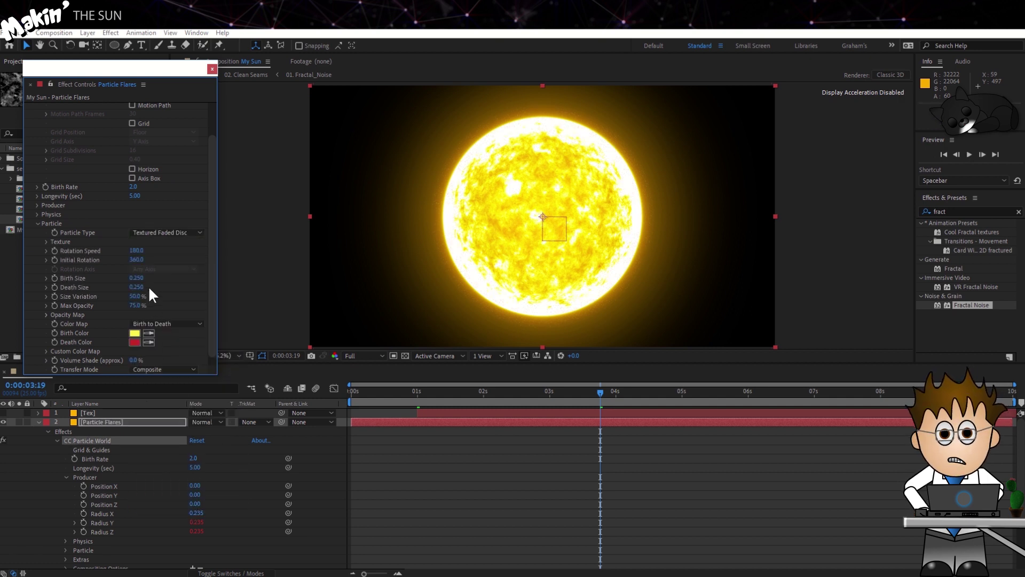
Use the Tex layer, including Effects & Masks, as the particle texture
click(46, 242)
click(151, 251)
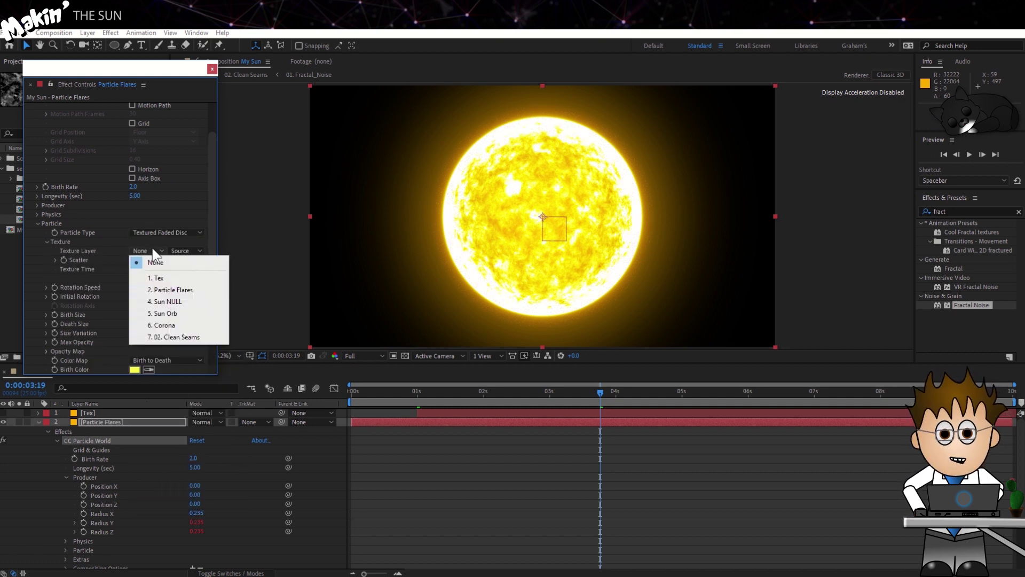
click(175, 278)
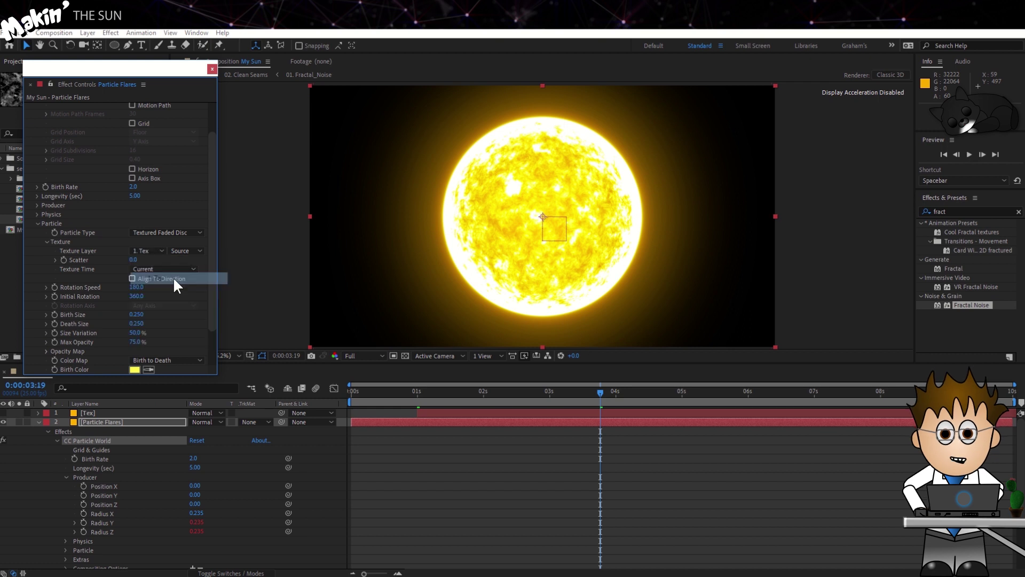
click(197, 250)
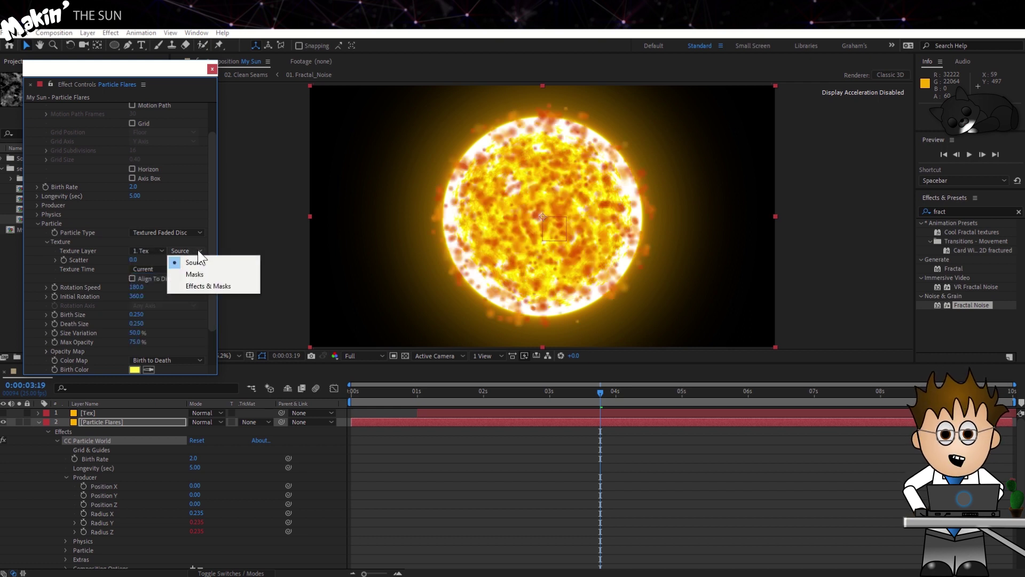
click(208, 287)
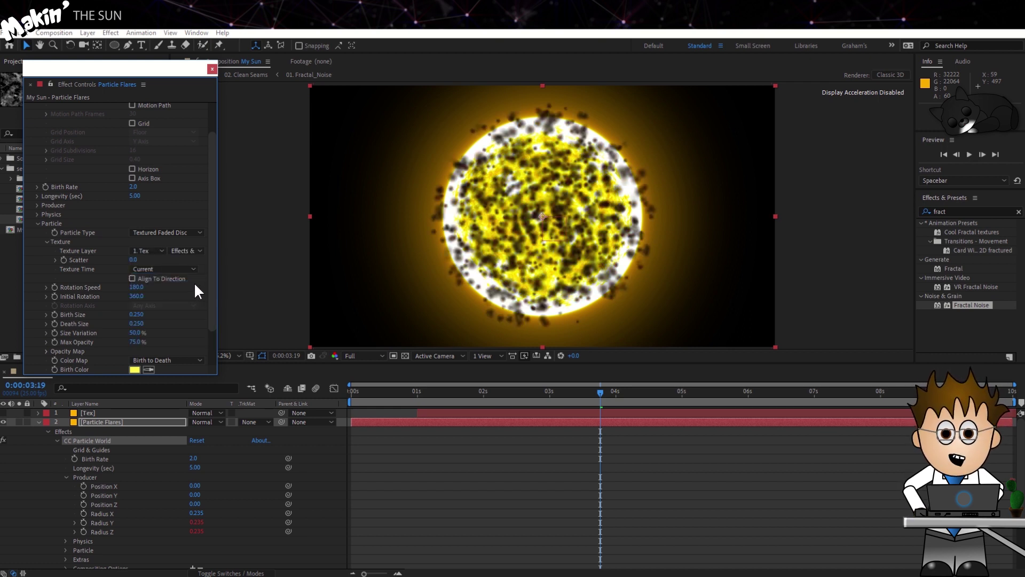
Set Texture Time to Birth, Rotation Speed to 10, and start choosing the Birth Color
scroll(197, 286, down, 2)
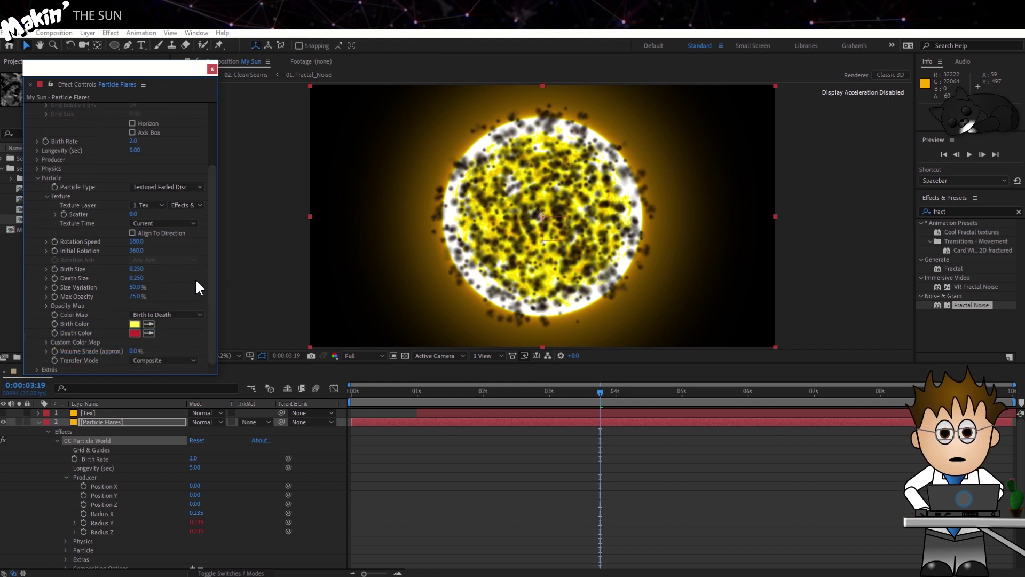
click(155, 224)
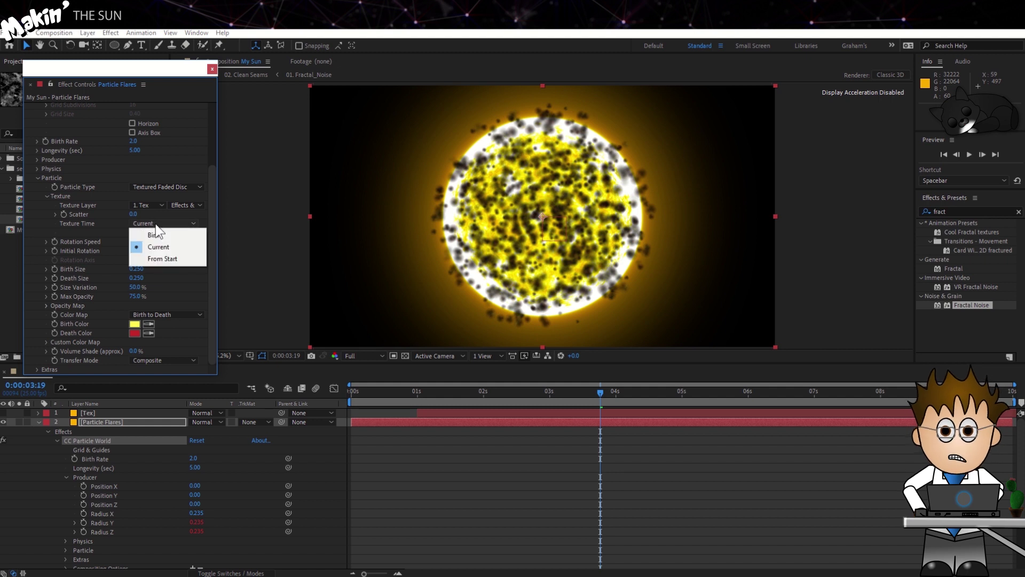
click(160, 235)
click(140, 242)
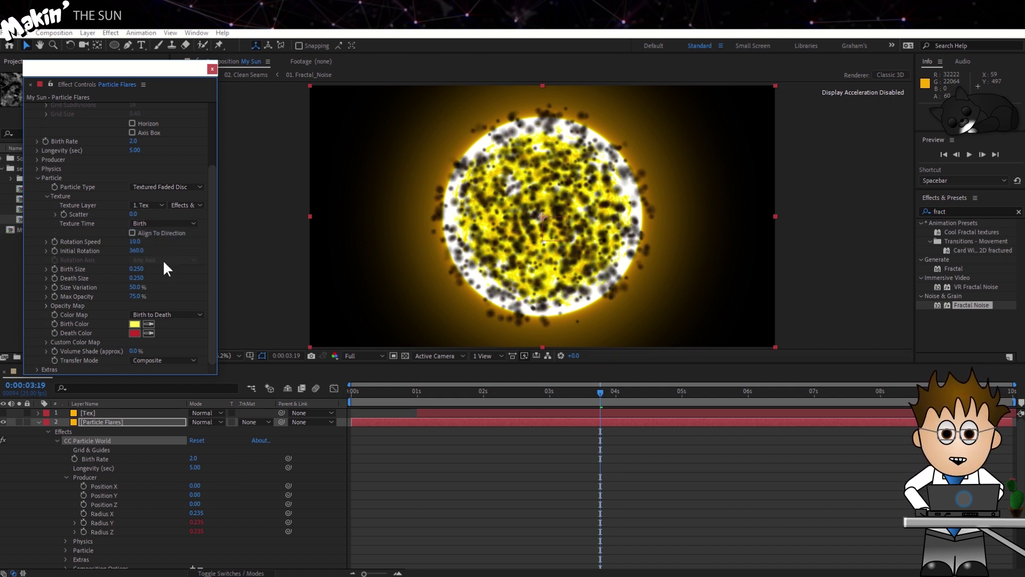
click(135, 323)
Set the particle birth colour to golden FFD050 and death colour to orange B27500
click(227, 312)
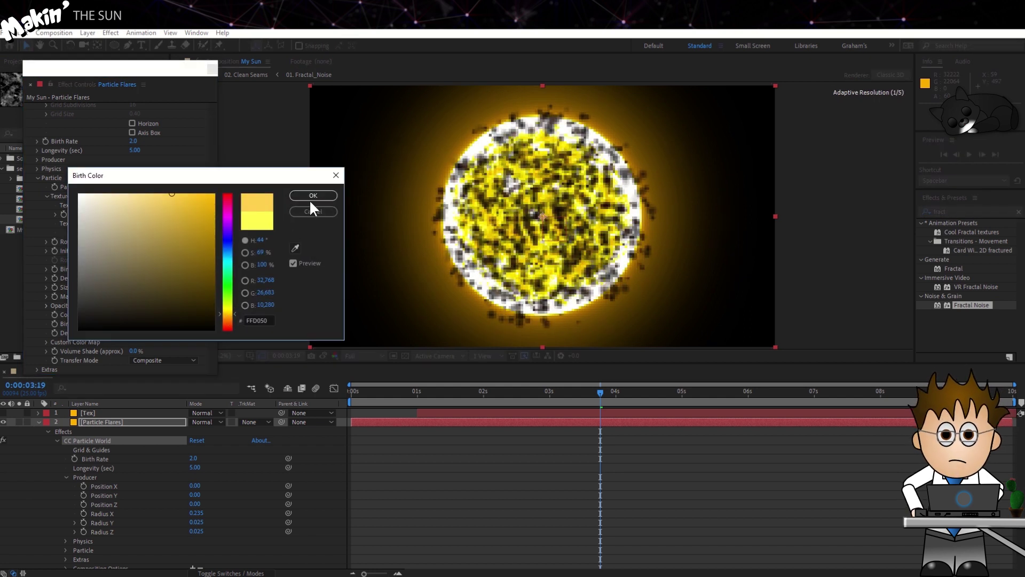
click(313, 196)
click(135, 332)
click(227, 314)
drag(217, 261, 221, 234)
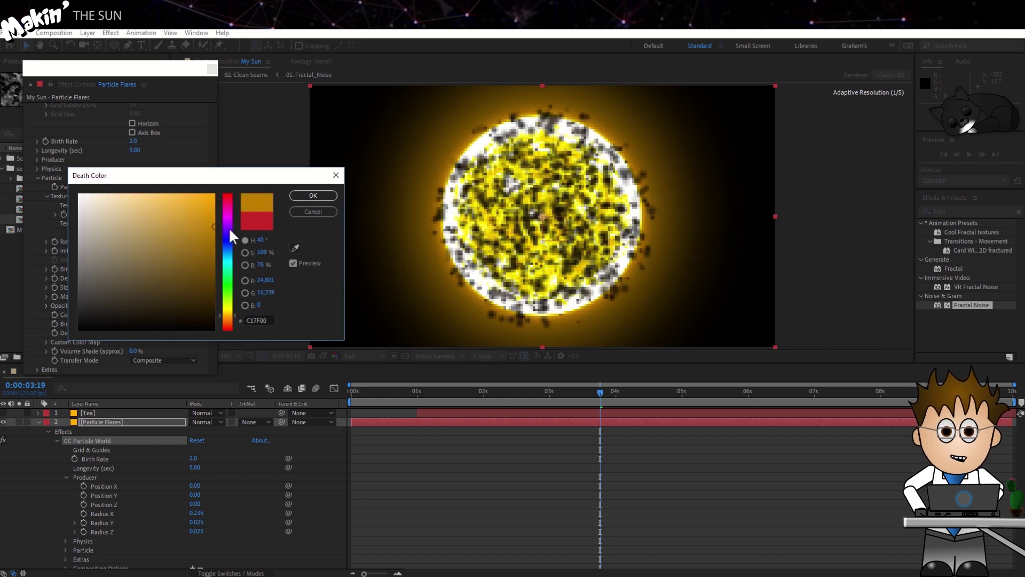
click(310, 195)
Give Particle Flares Add transfer mode and Screen blending, and start the Tex layer at 0s
click(179, 359)
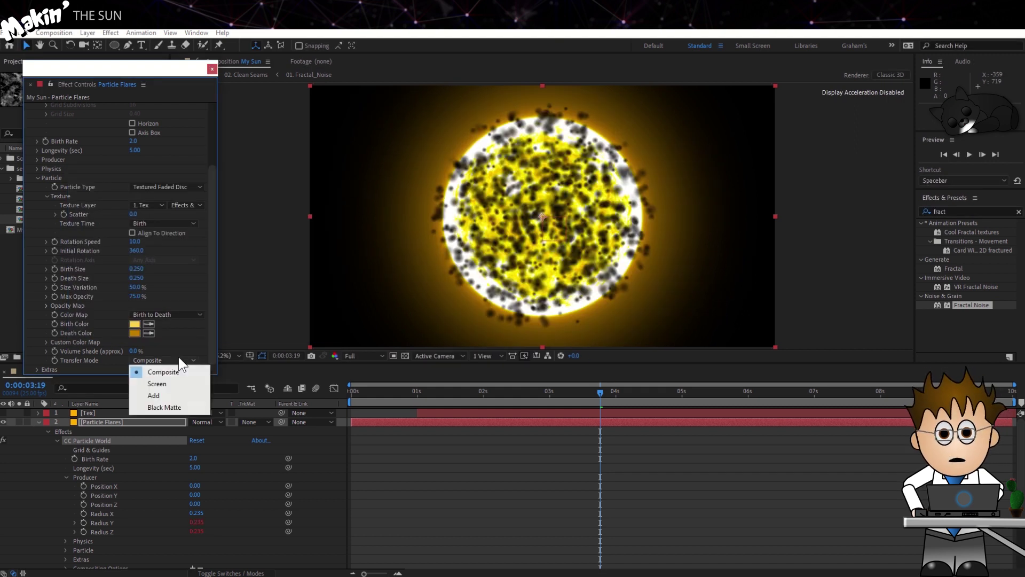
click(176, 396)
click(210, 419)
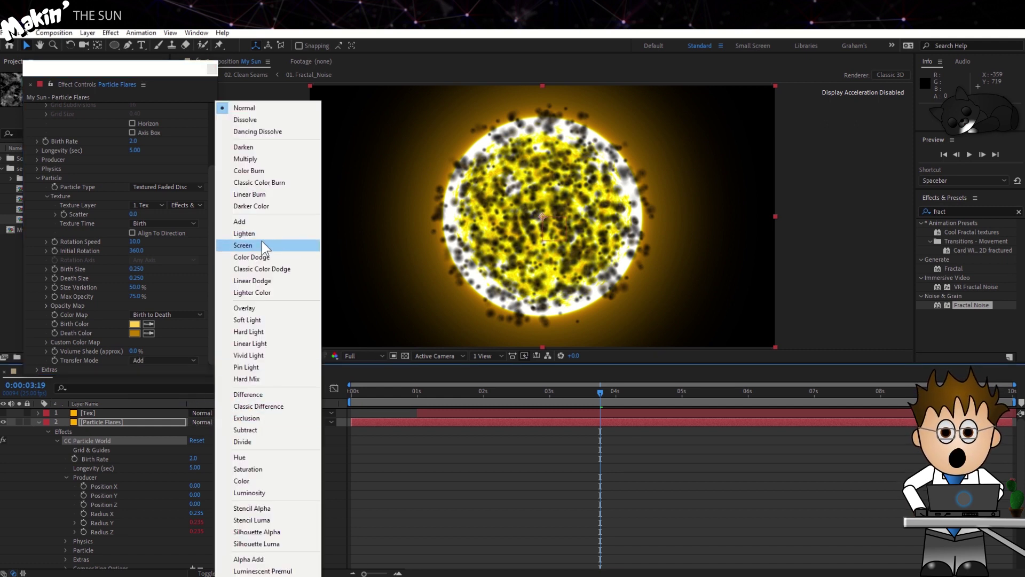
click(261, 245)
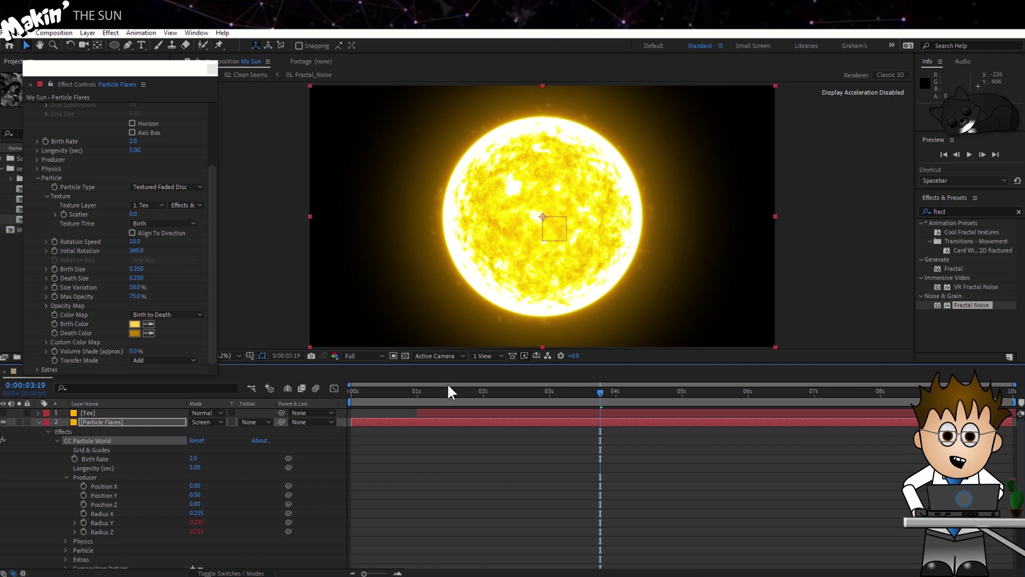
drag(442, 413, 380, 409)
Move the playhead to about two seconds and duplicate the Corona layer
key(Home)
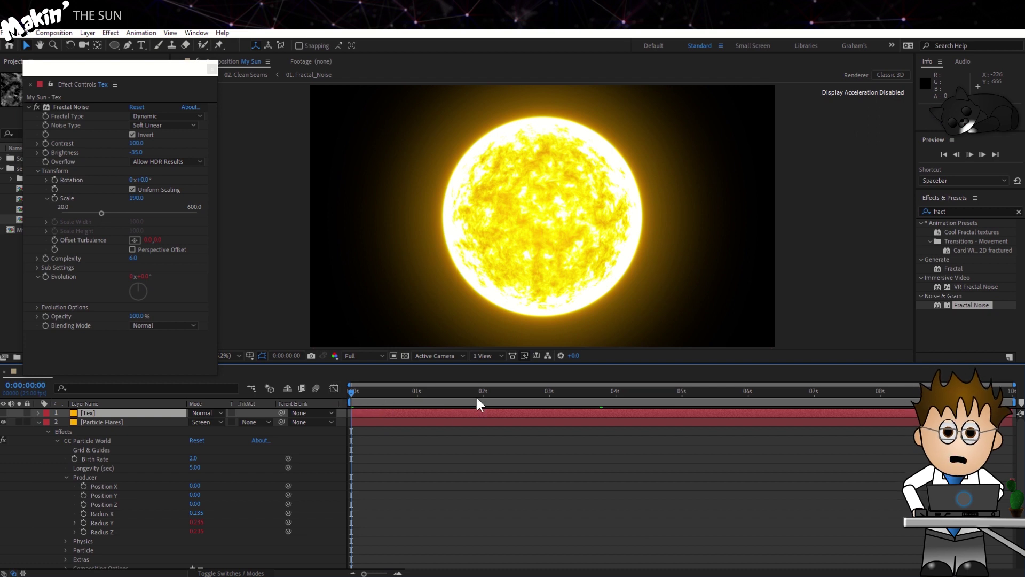
drag(493, 393, 522, 392)
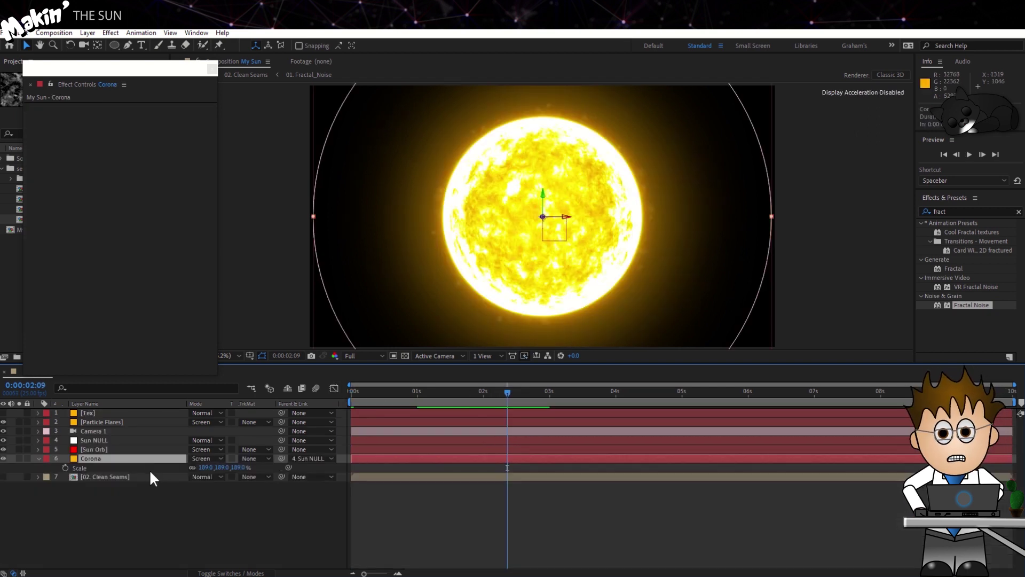
click(157, 492)
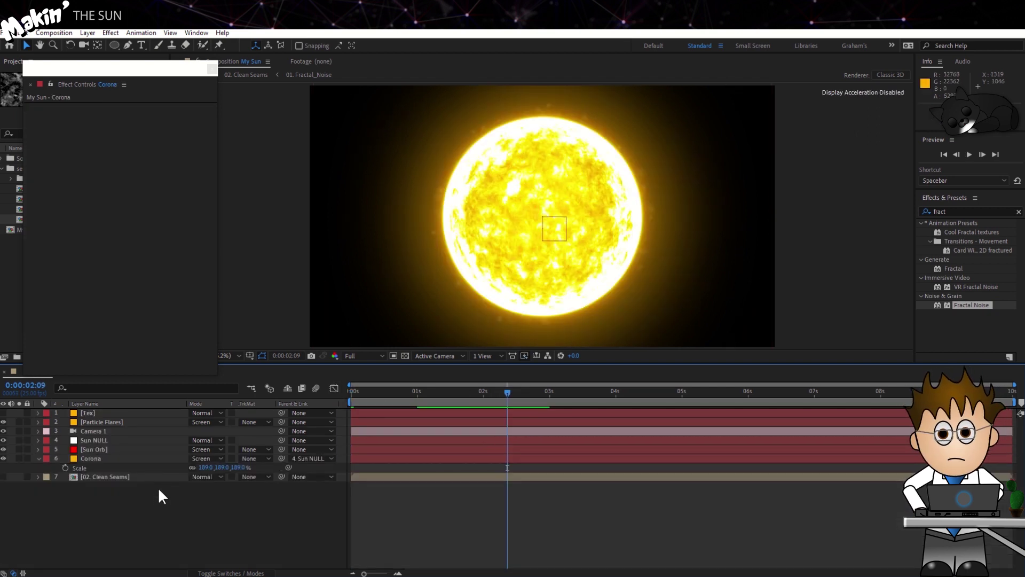
click(119, 460)
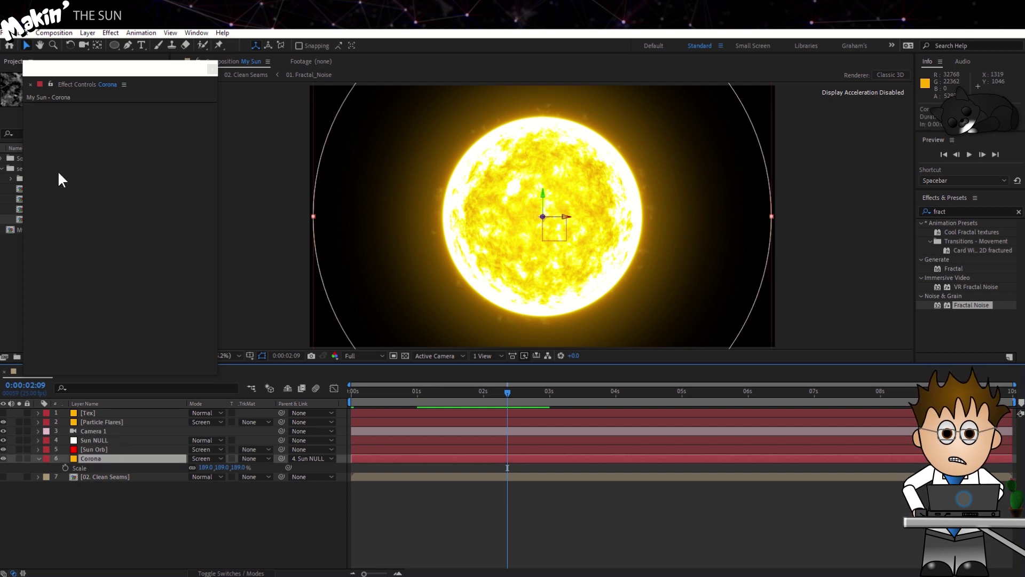
click(24, 35)
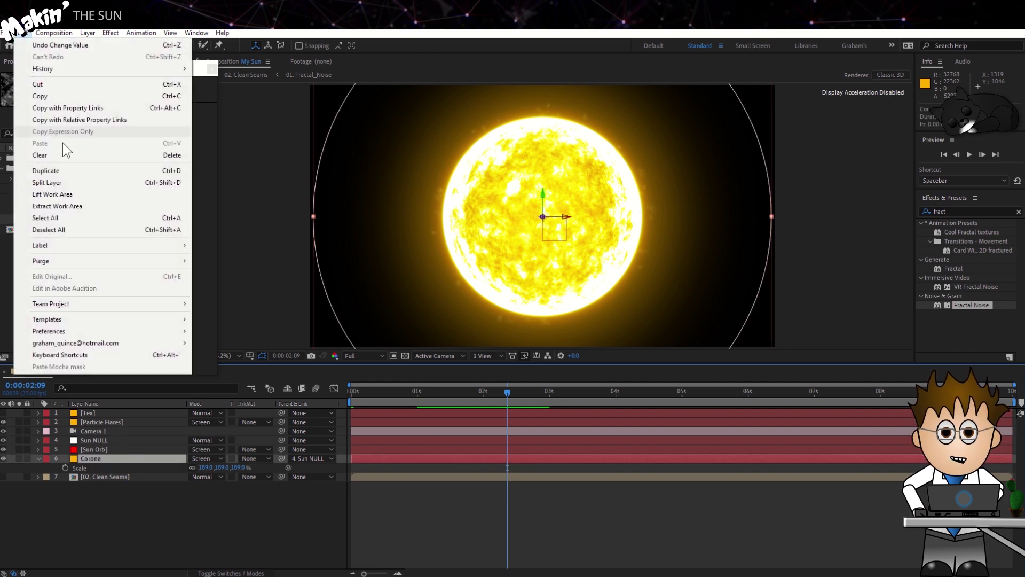
click(114, 171)
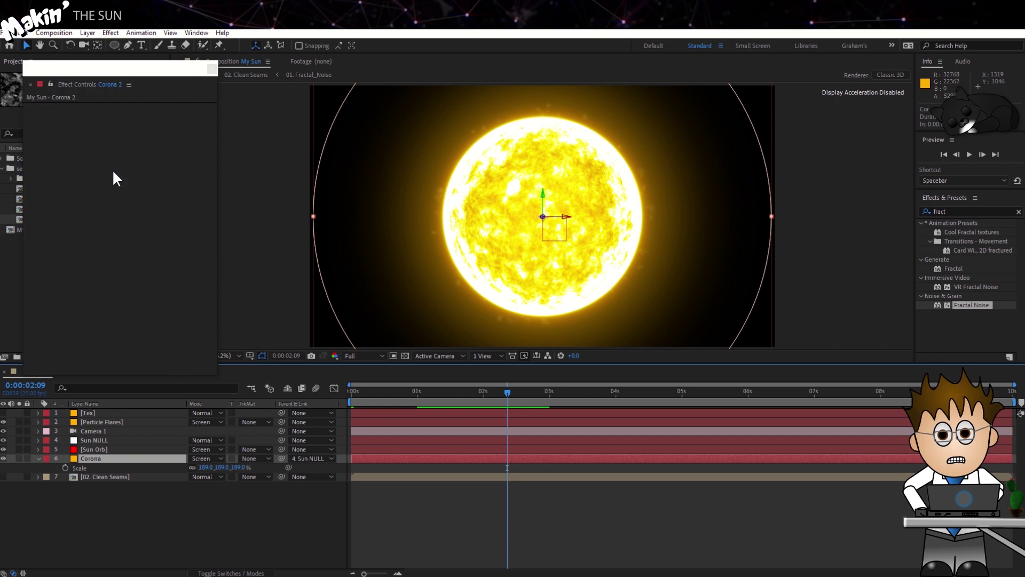
Rename the copy 'Saber Flare' and delete its Mask 1
key(Return)
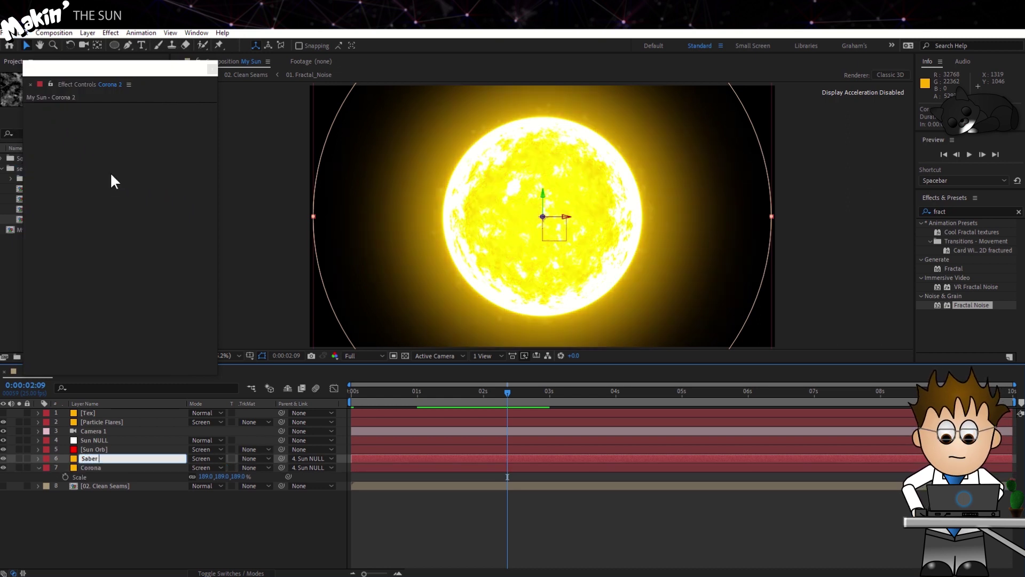
key(Return)
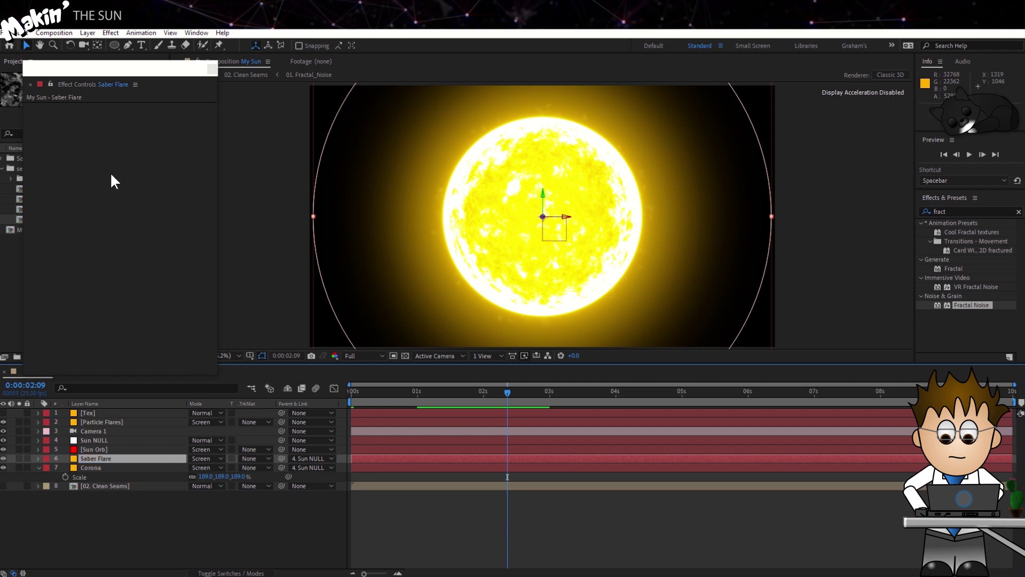
key(m)
key(m)
click(87, 468)
key(Delete)
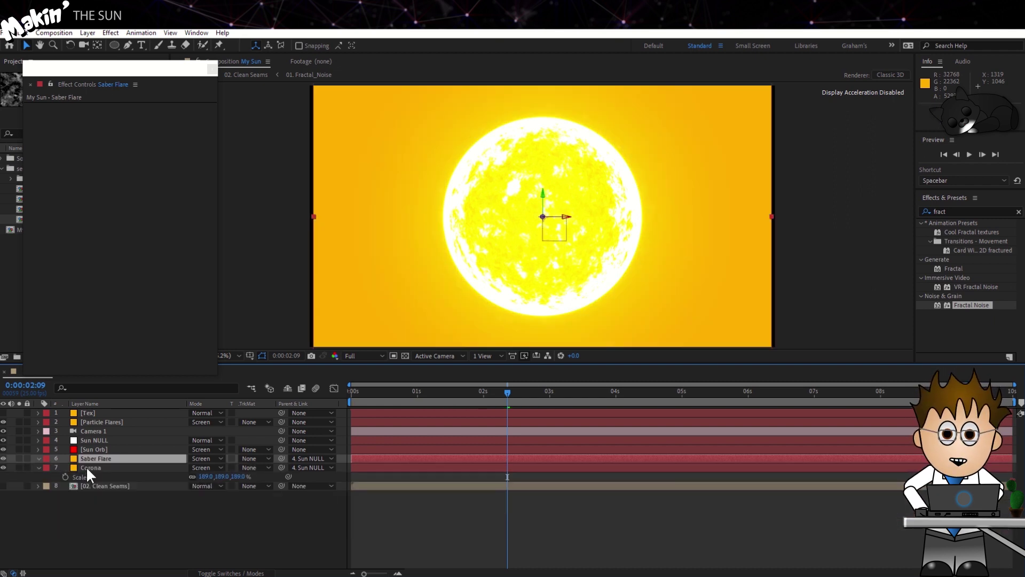
Draw an elliptical mask around the sun on Saber Flare and move the layer above Sun Orb
click(113, 45)
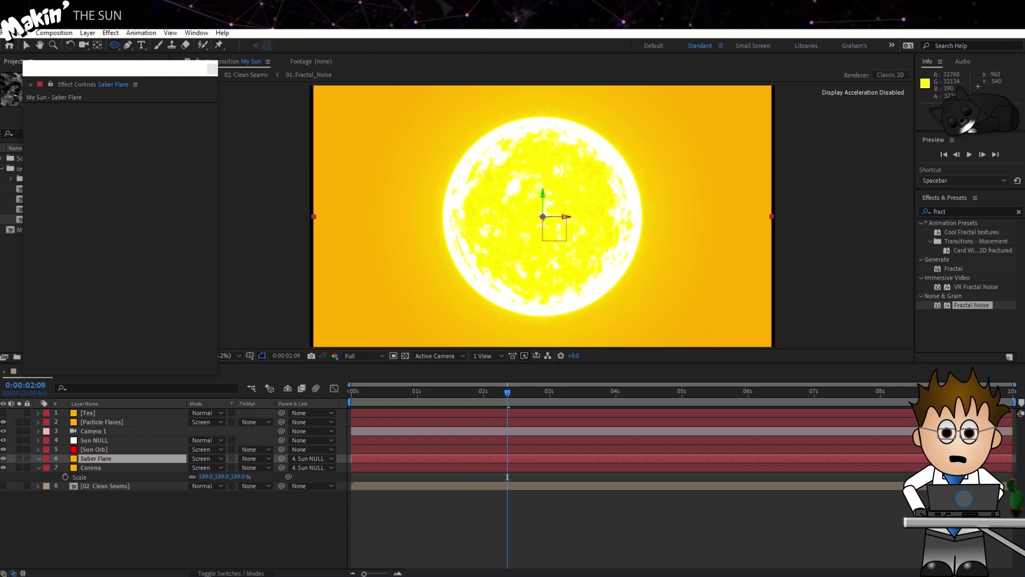
drag(543, 216, 614, 317)
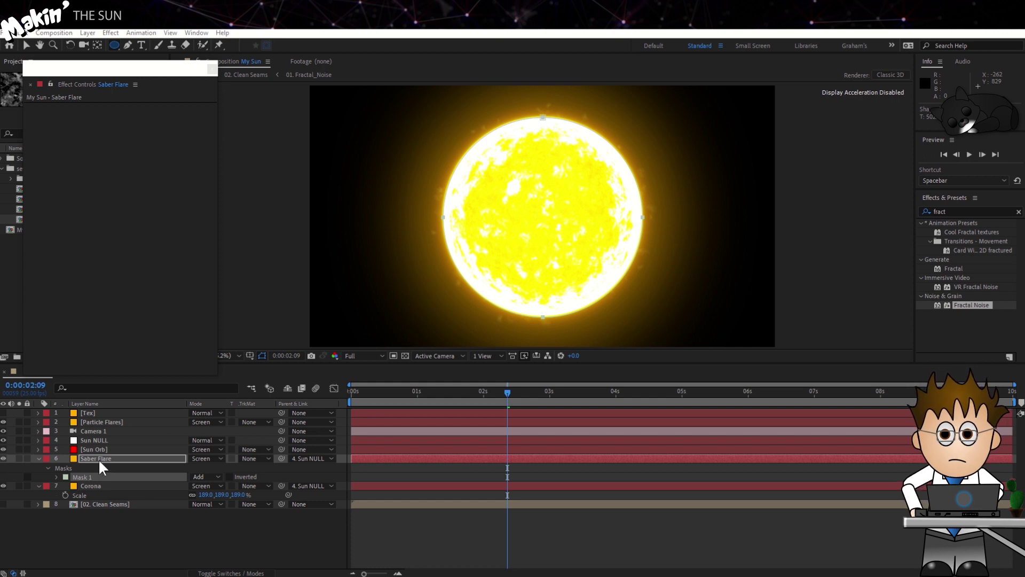
drag(109, 459, 115, 450)
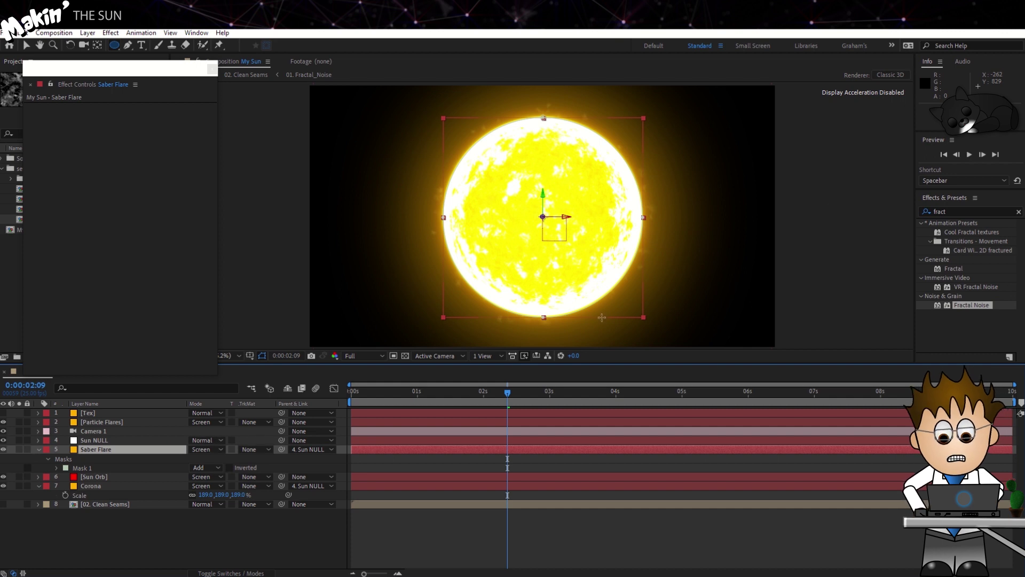
Apply the Saber effect to Saber Flare and choose the Fire preset
click(970, 210)
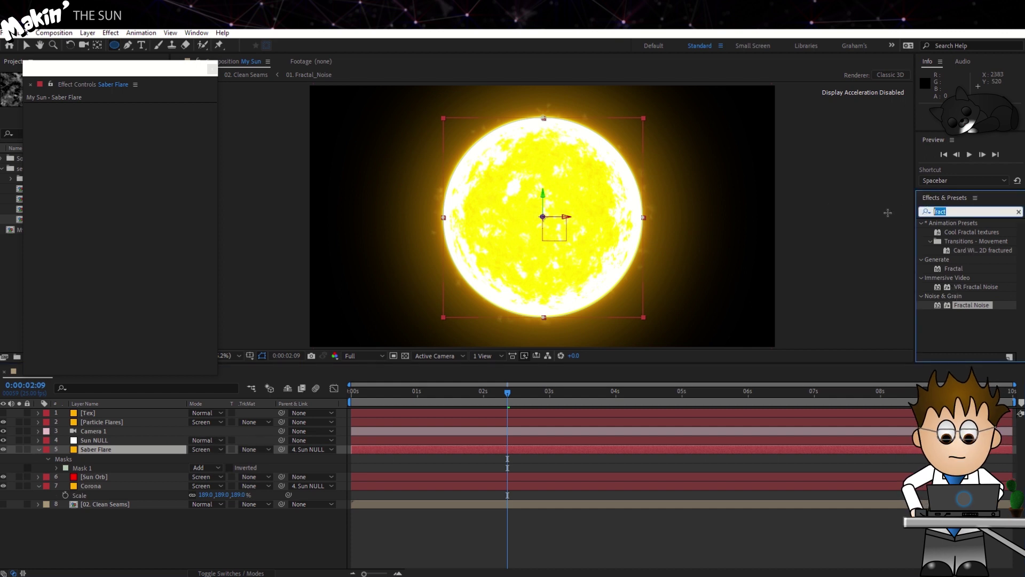
text(saber)
drag(952, 278, 122, 450)
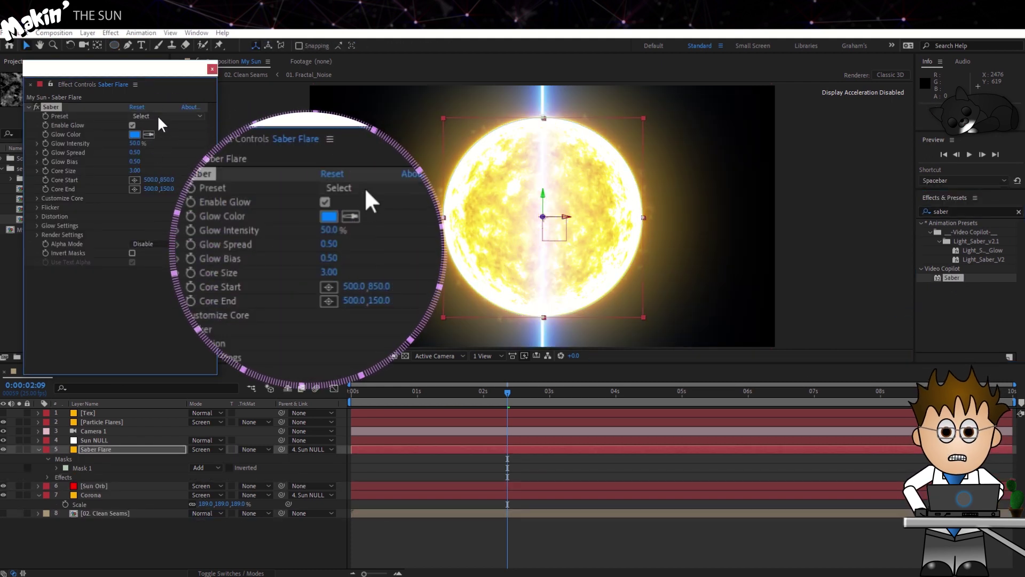
click(160, 115)
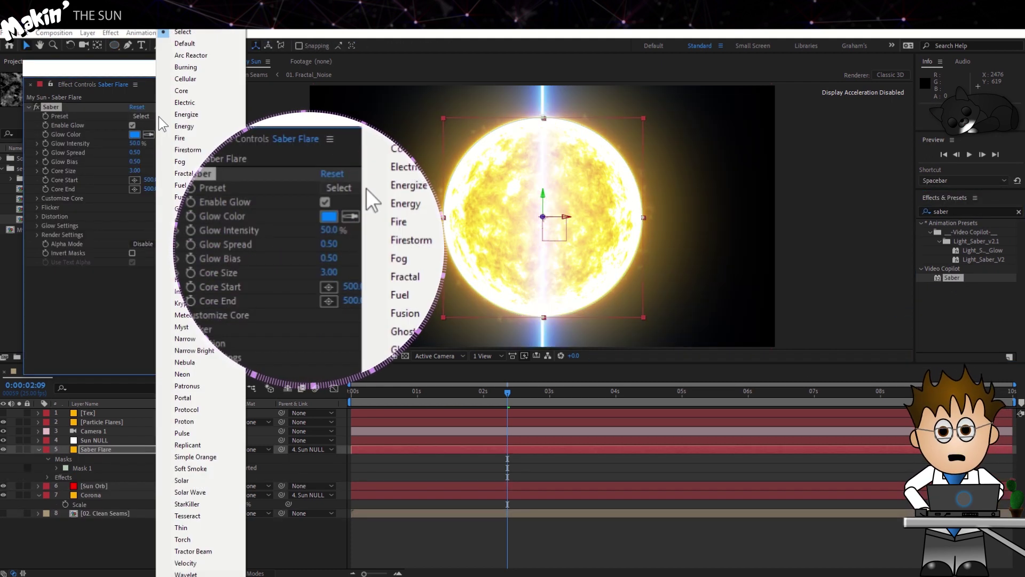
click(189, 141)
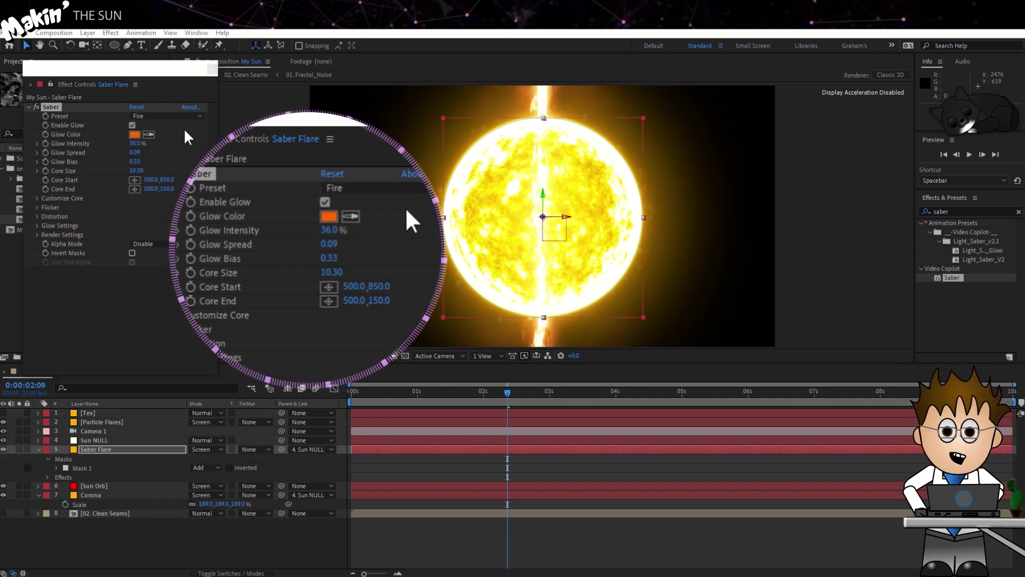
Set Saber's Core Size to 2 and Core Type to Layer Masks
click(135, 170)
text(2)
key(Return)
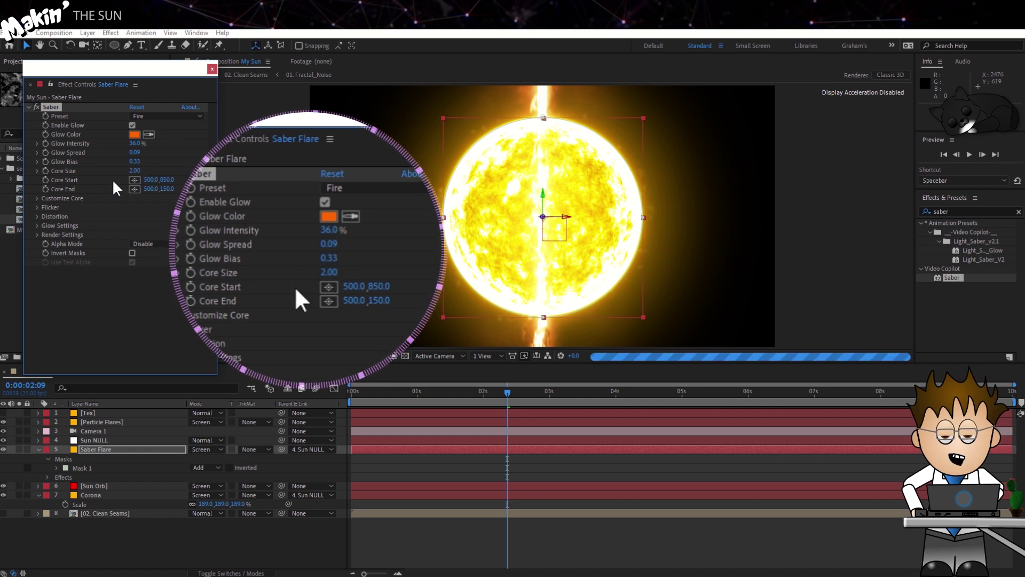
click(54, 198)
click(160, 208)
click(185, 231)
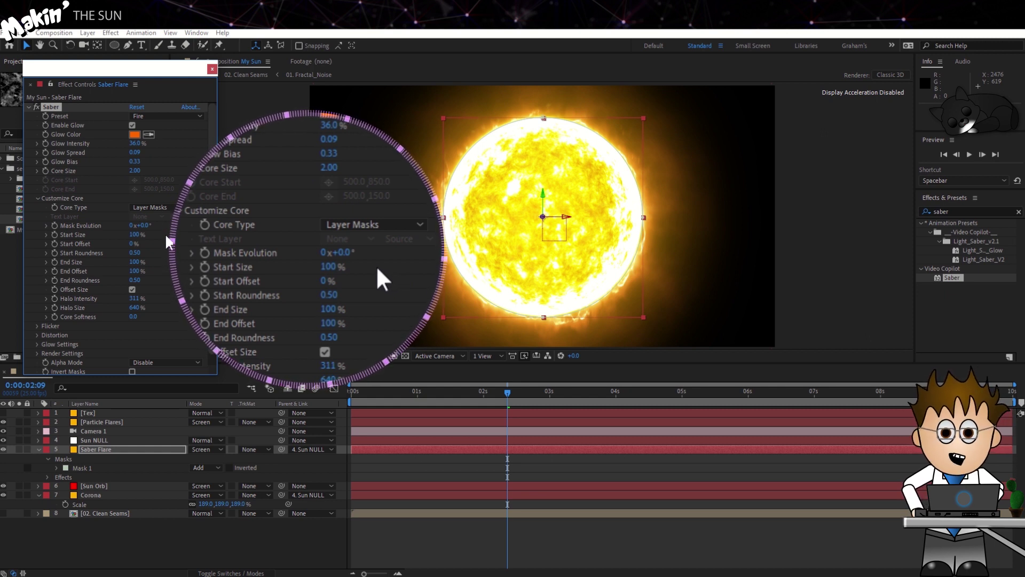
Scale the Saber Flare layer up to 208%
click(111, 454)
click(111, 454)
key(s)
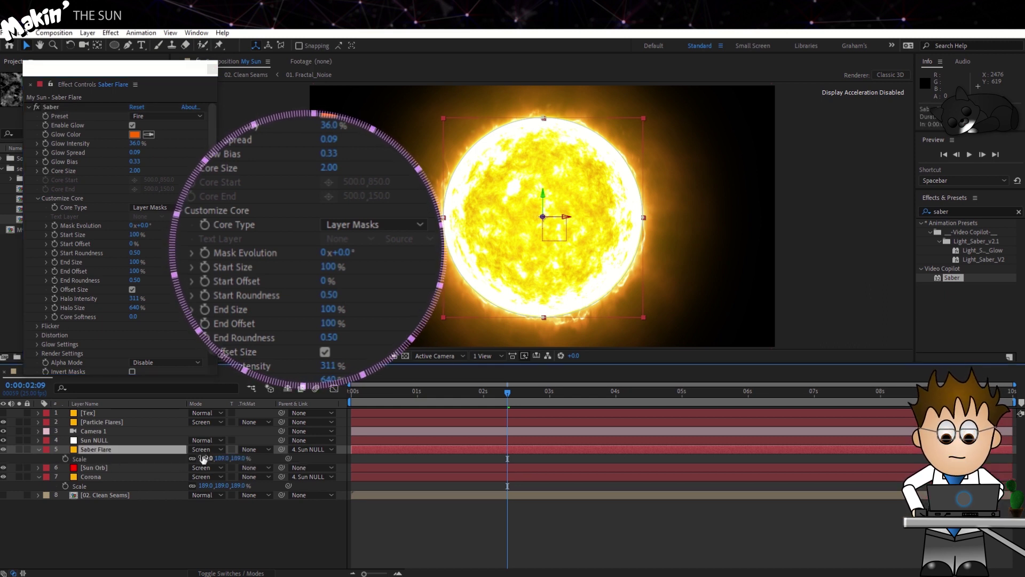
drag(203, 459, 203, 456)
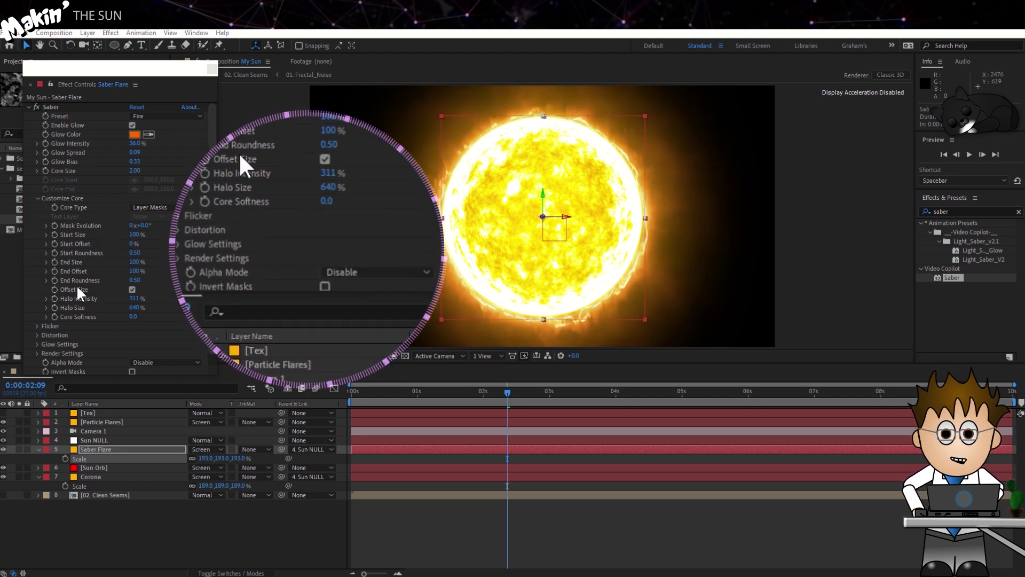
Slow the Saber glow distortion, setting its noise speed to 0.10
click(39, 336)
scroll(79, 307, down, 1)
click(75, 314)
scroll(119, 310, down, 2)
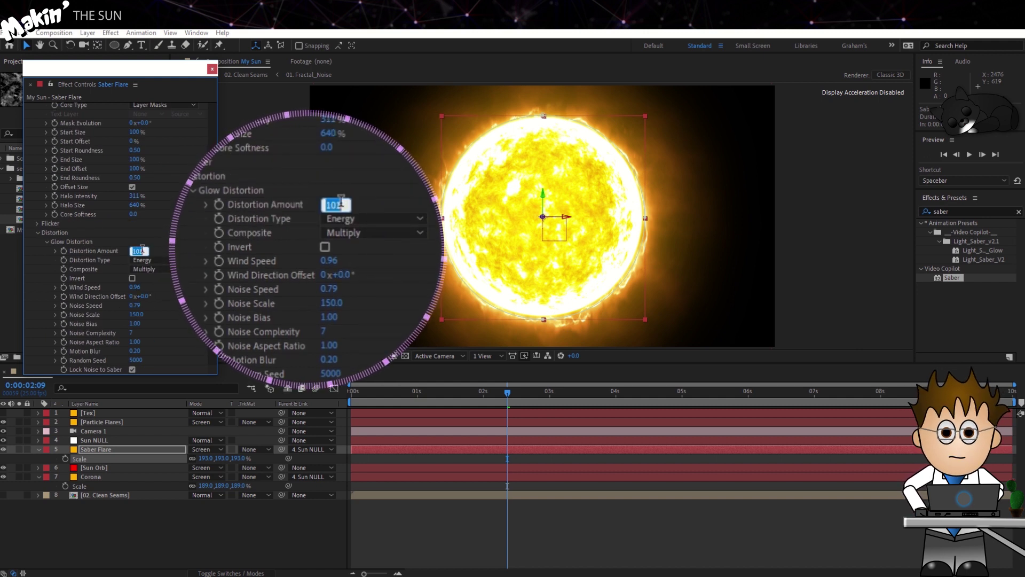
click(137, 287)
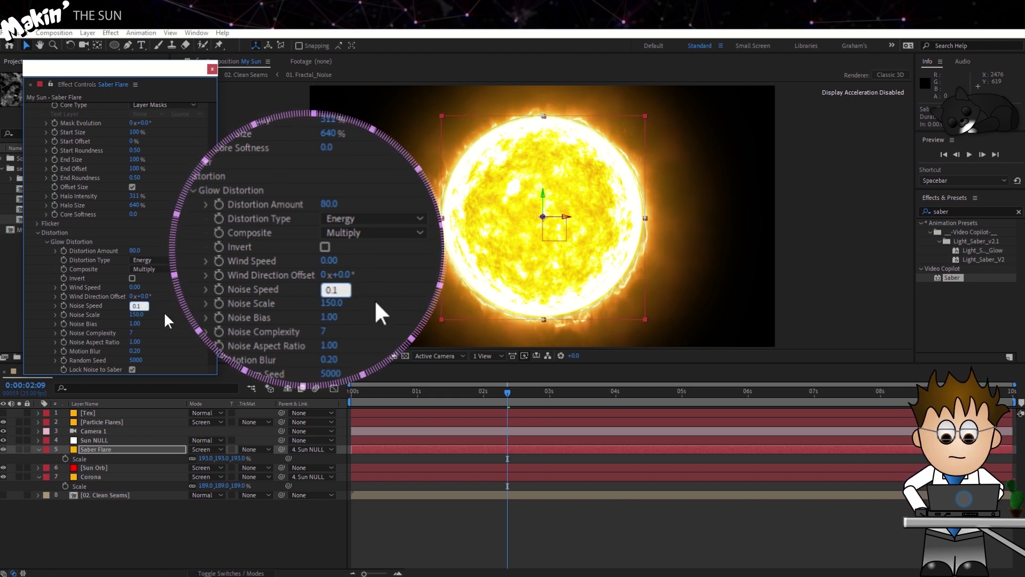
key(Return)
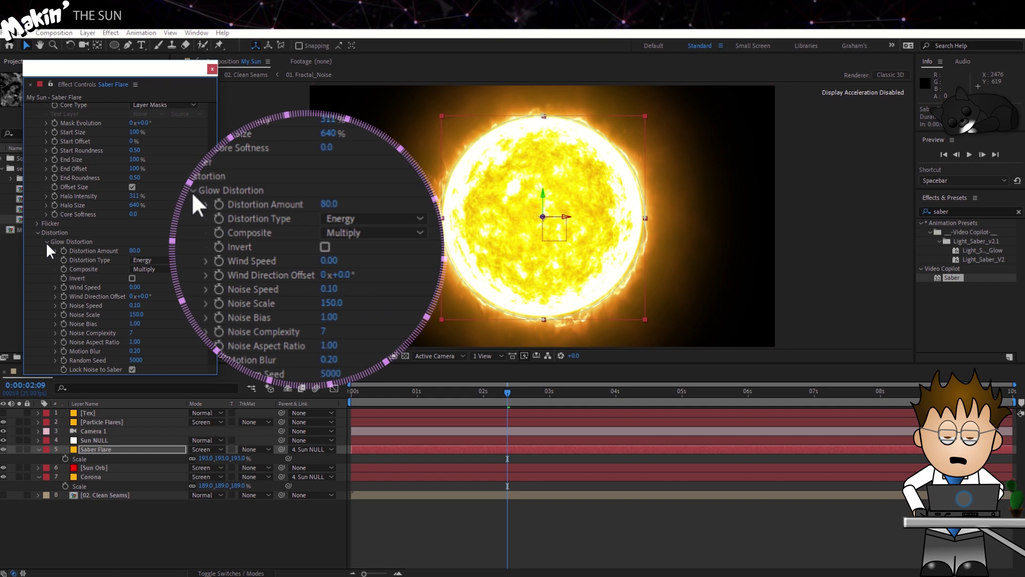
click(47, 241)
Set core distortion Noise Bias 1.50, Noise Speed 0.10 and Wind Speed 0
click(47, 324)
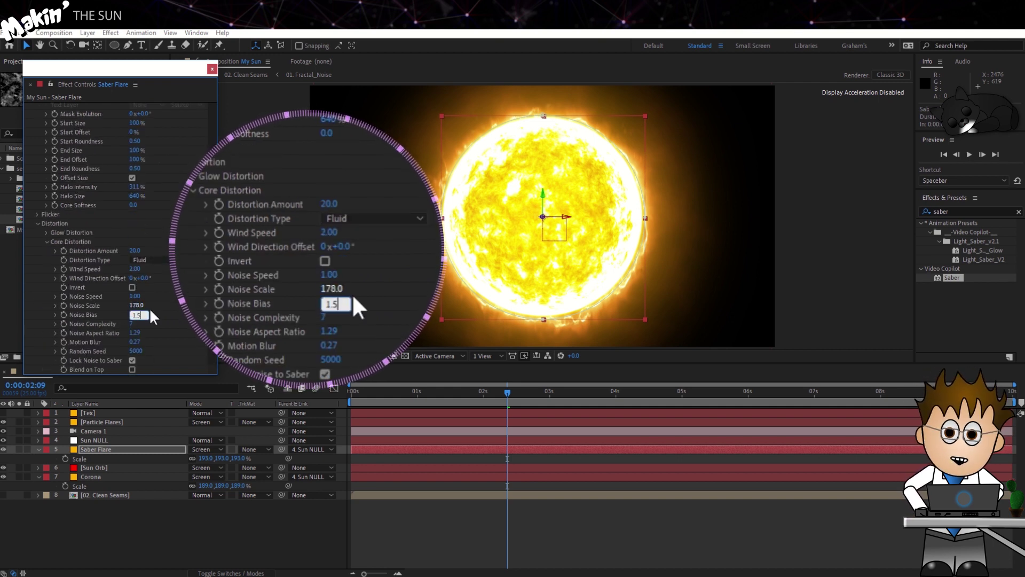
key(Return)
drag(135, 297, 139, 299)
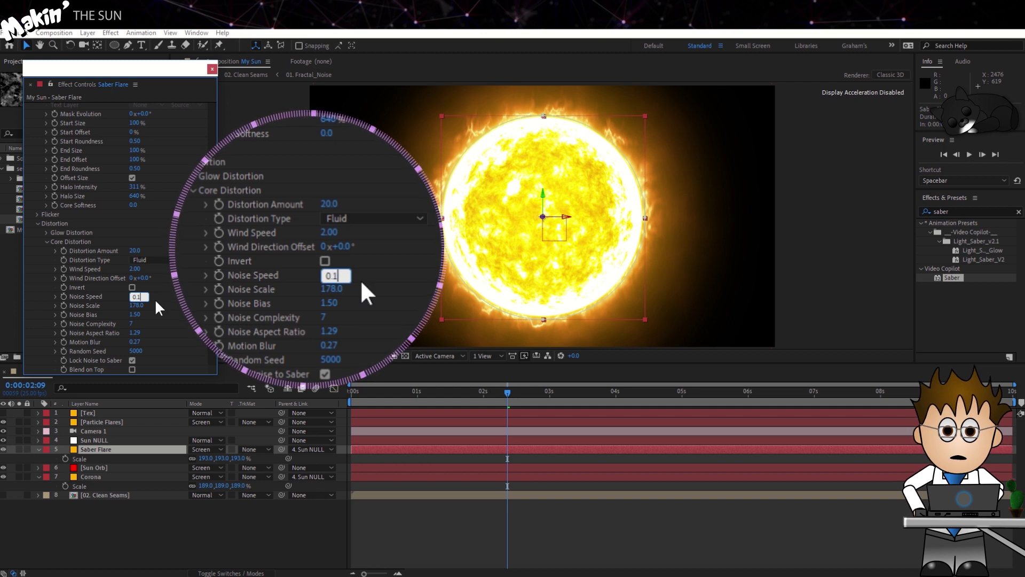
key(Return)
key(Home)
scroll(140, 260, down, 1)
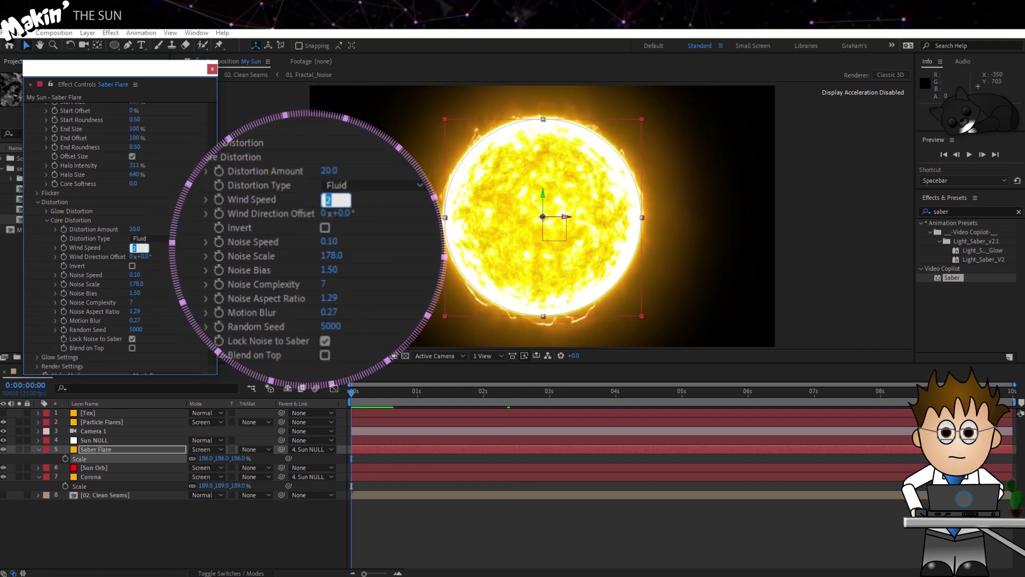
text(0)
key(Return)
Set Alpha Mode to Mask Core with inverted masks and shrink Saber Flare slightly
scroll(161, 357, down, 1)
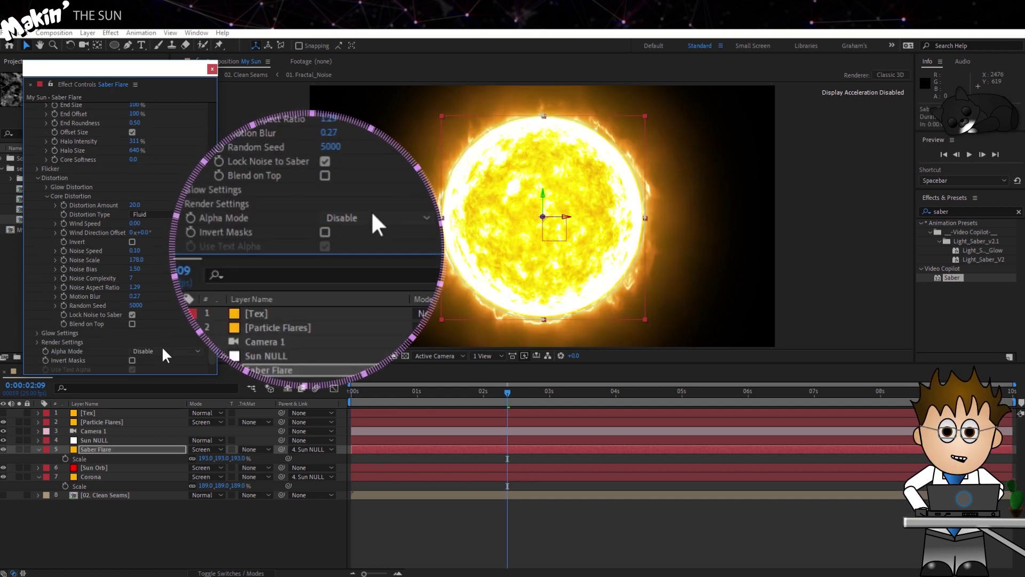
click(163, 351)
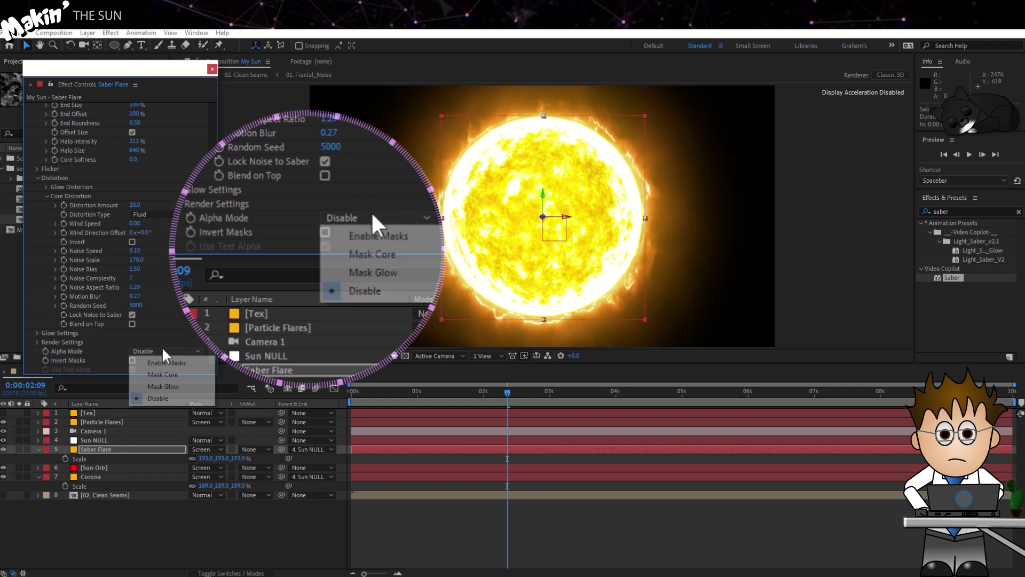
click(188, 375)
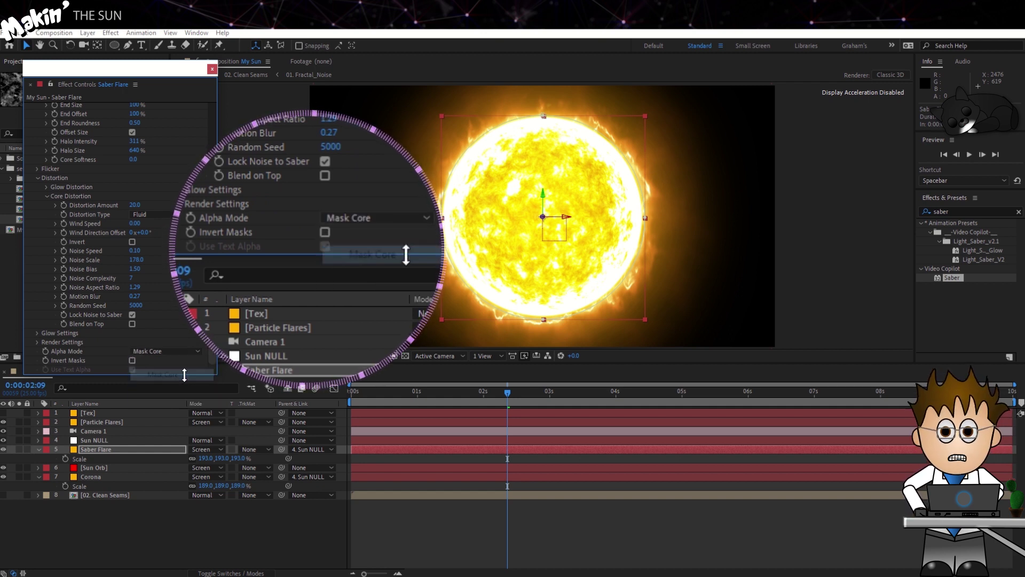
click(132, 360)
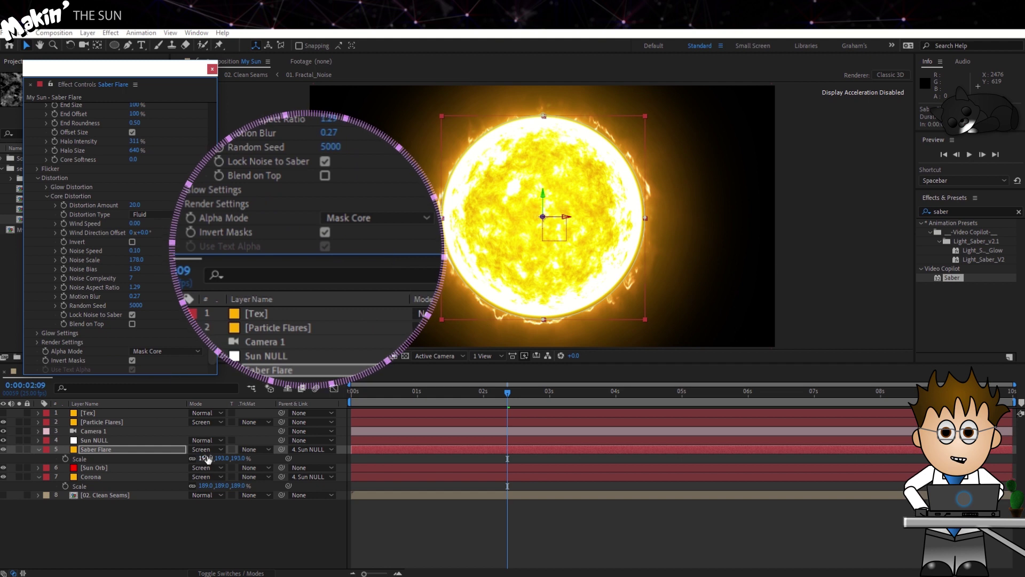
drag(201, 460, 195, 460)
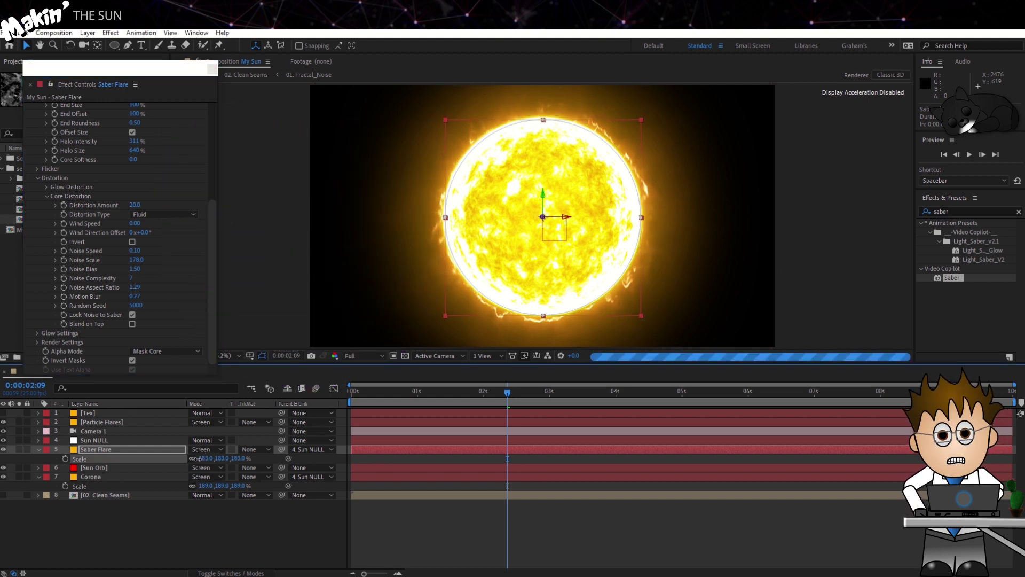